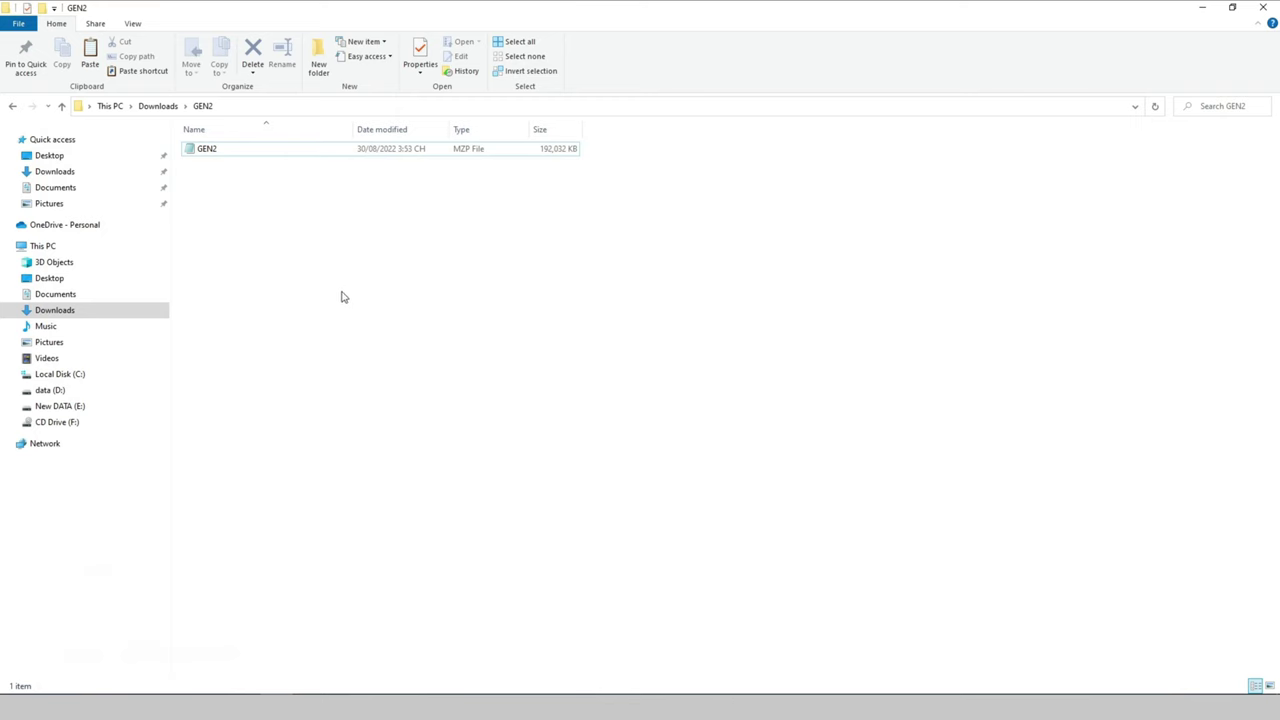
Copy the GEN2 script package from the Downloads folder
click(229, 154)
right_click(229, 154)
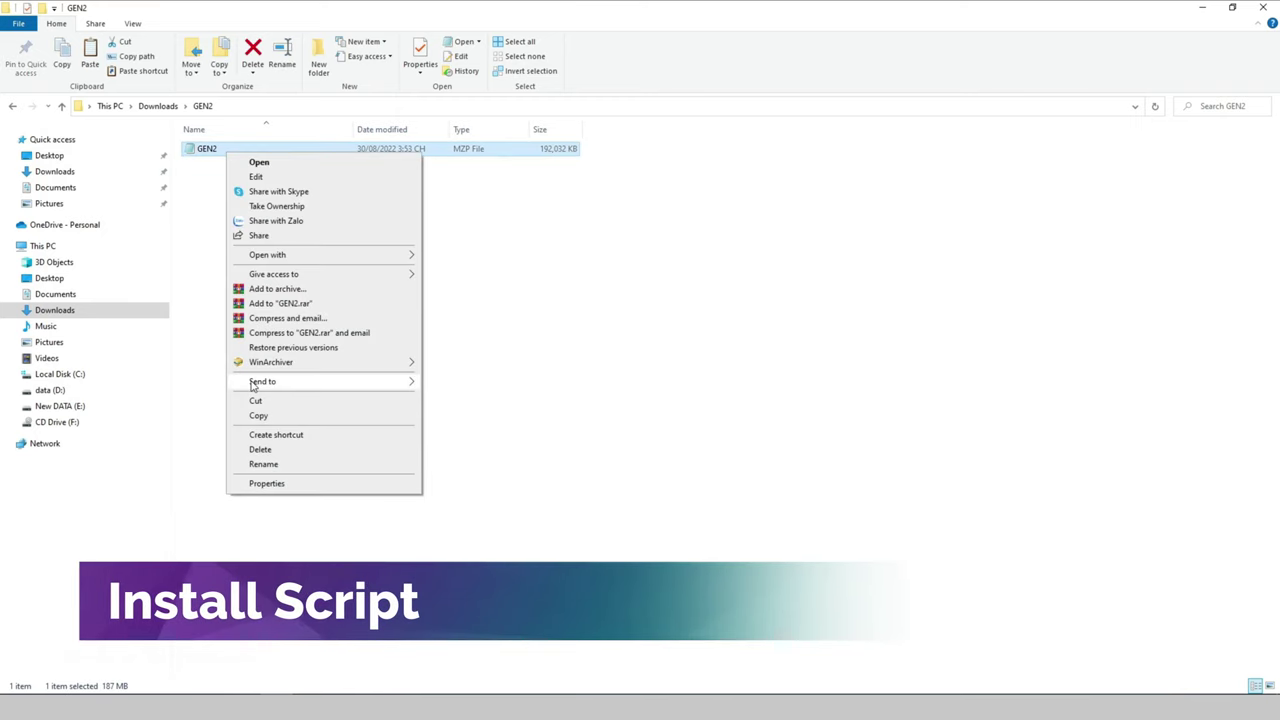
click(258, 415)
click(289, 417)
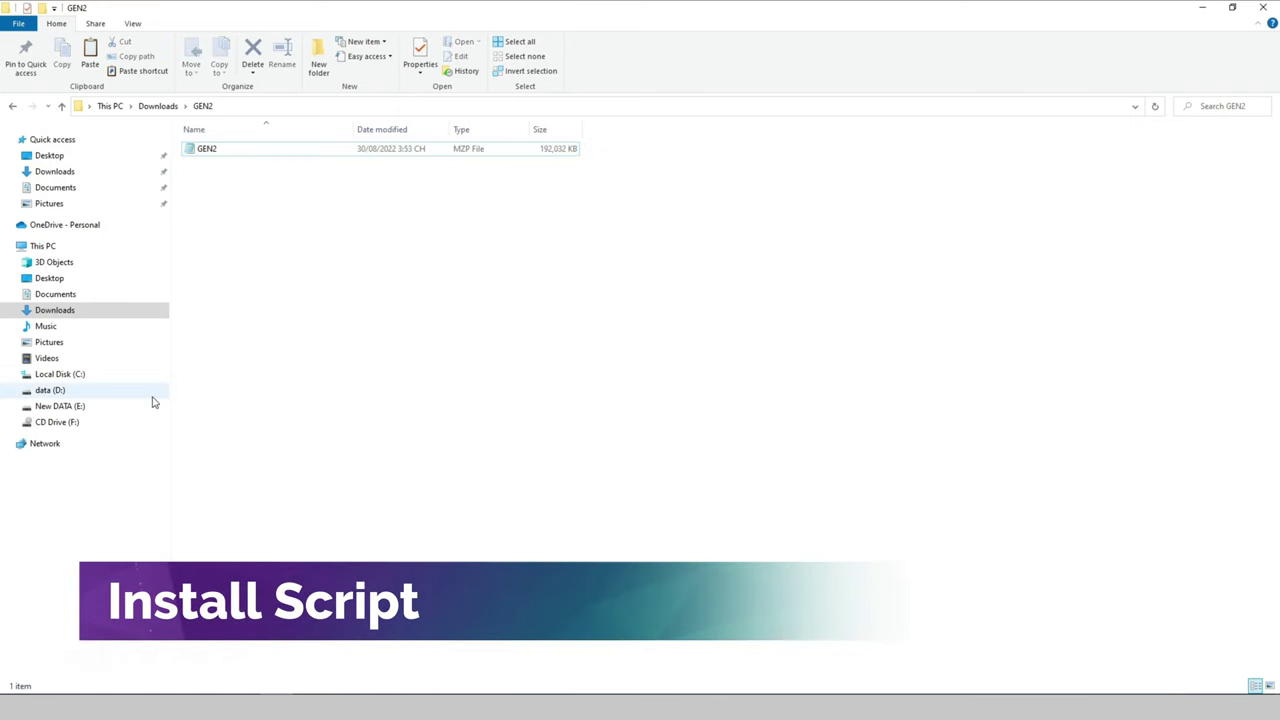
Paste GEN2 into C:\Program Files\Autodesk\3ds Max 2018\scripts and minimize File Explorer
click(68, 380)
double_click(237, 258)
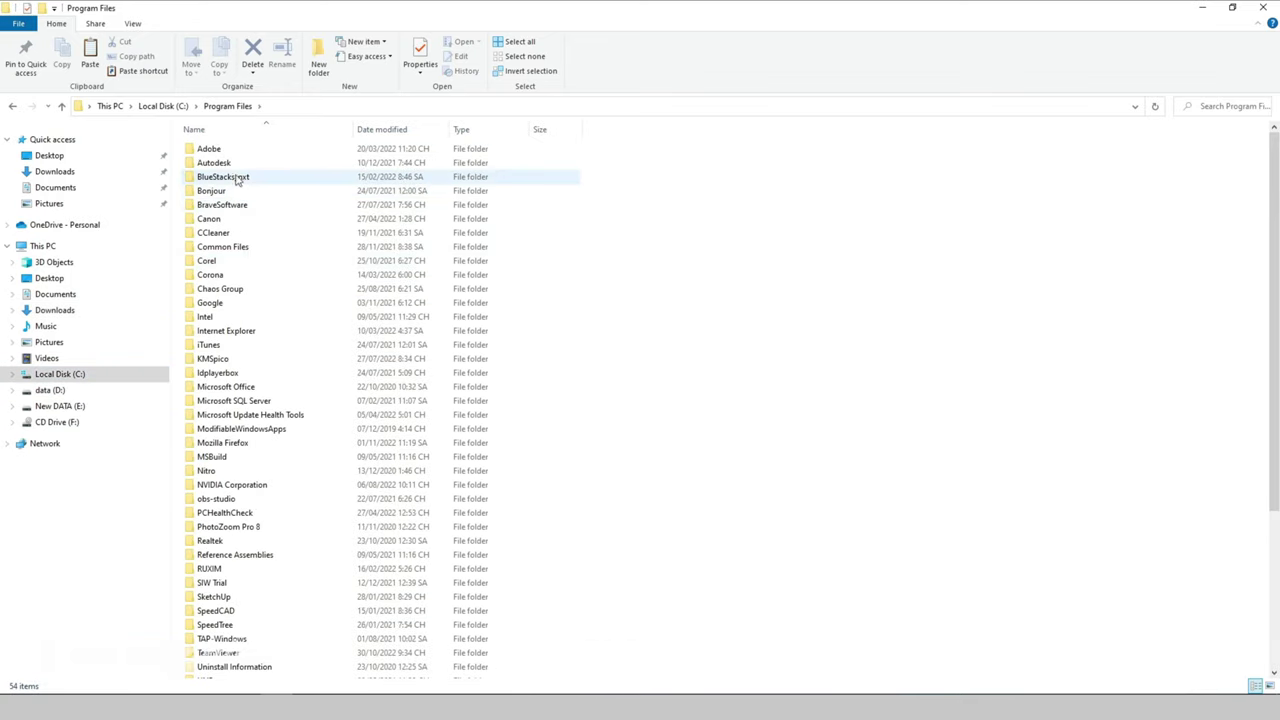
double_click(225, 163)
double_click(245, 149)
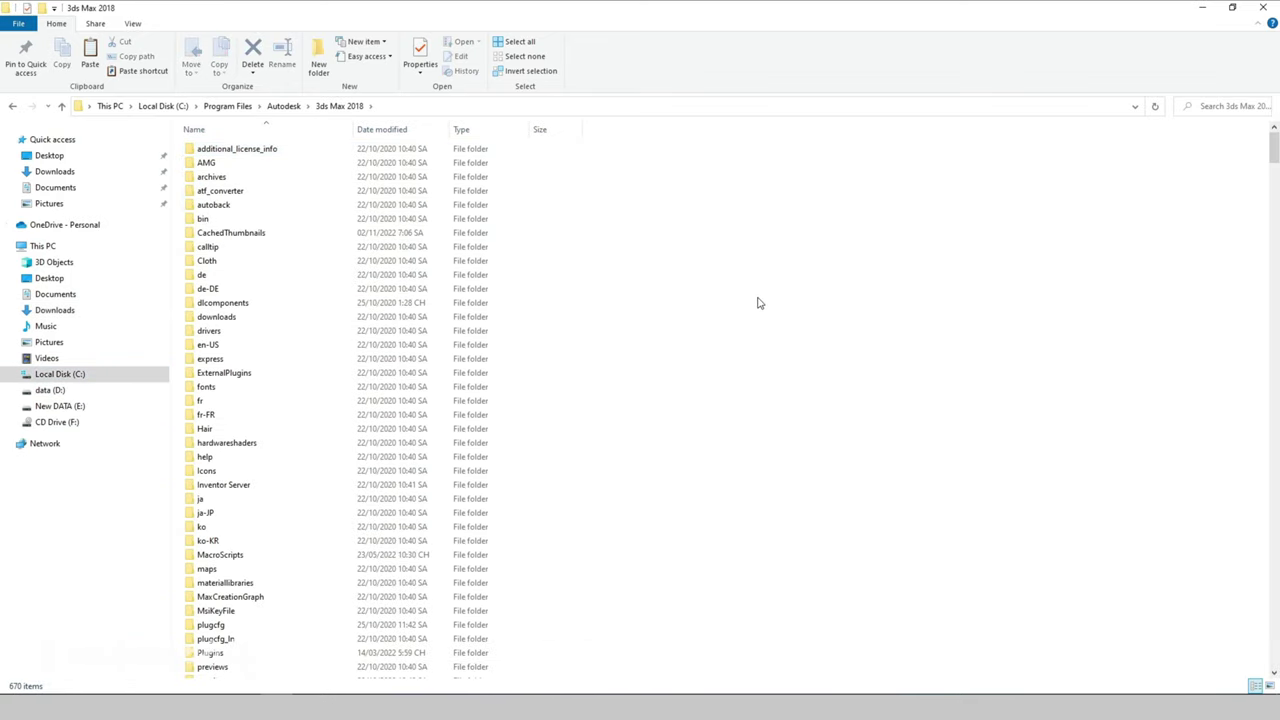
scroll(700, 300, down, 15)
double_click(212, 190)
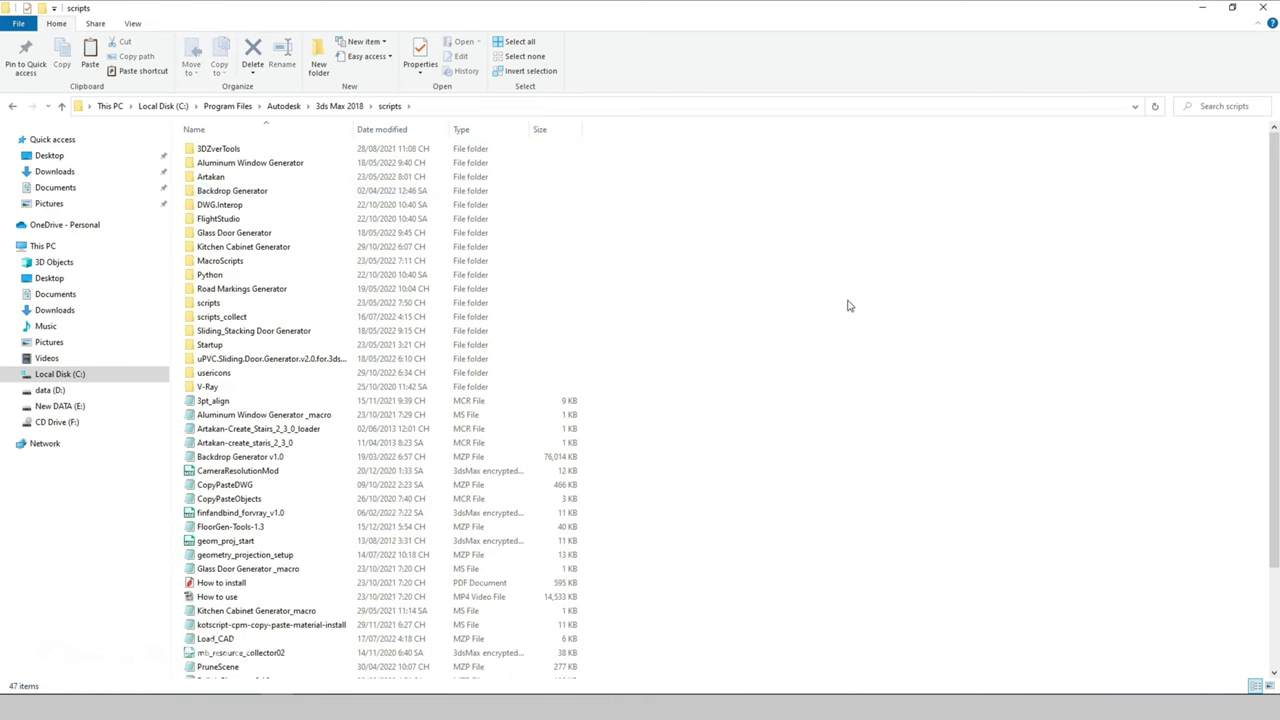
right_click(848, 305)
click(910, 386)
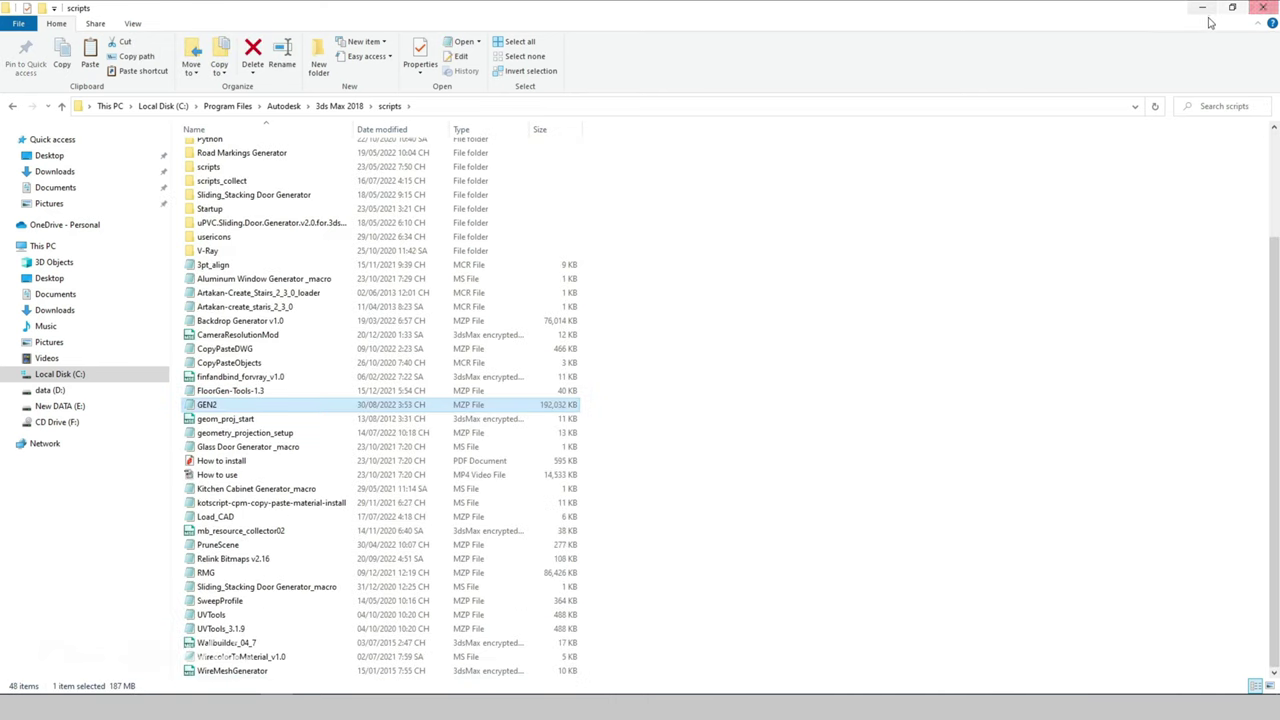
click(1203, 8)
Run the GEN2 script from the scripts folder via Open Script and acknowledge the installer message
click(566, 22)
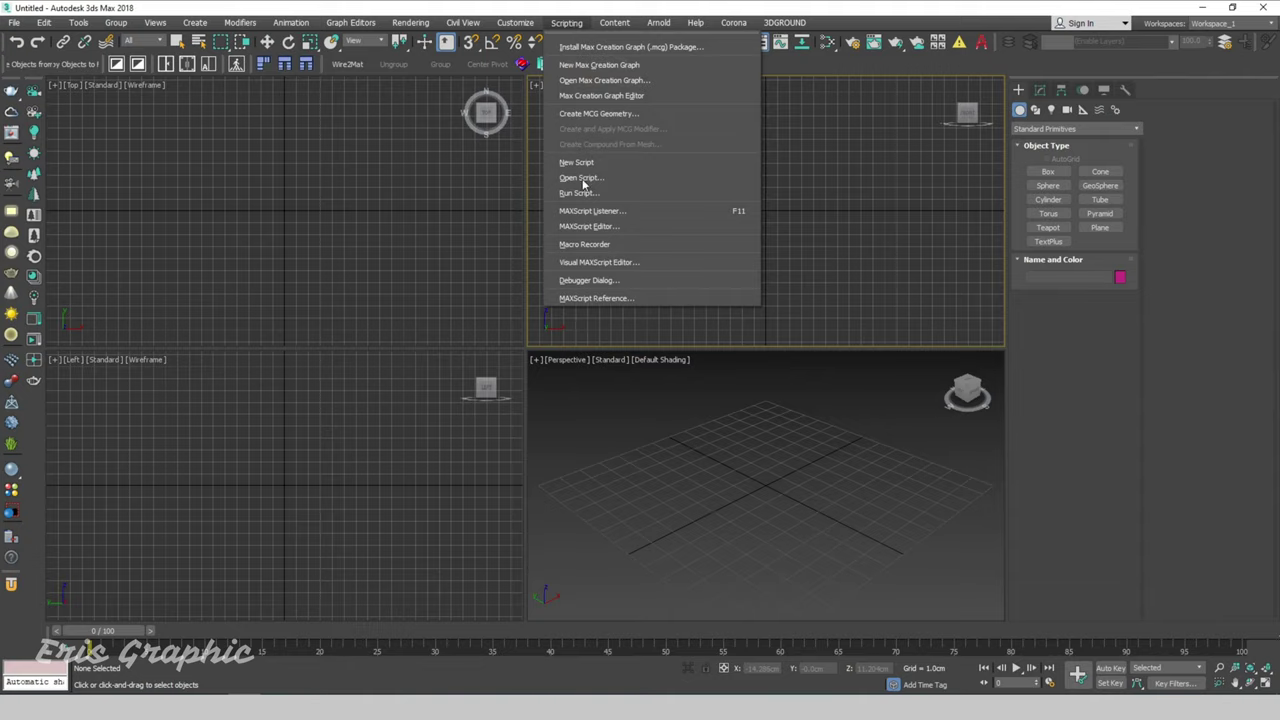
click(583, 180)
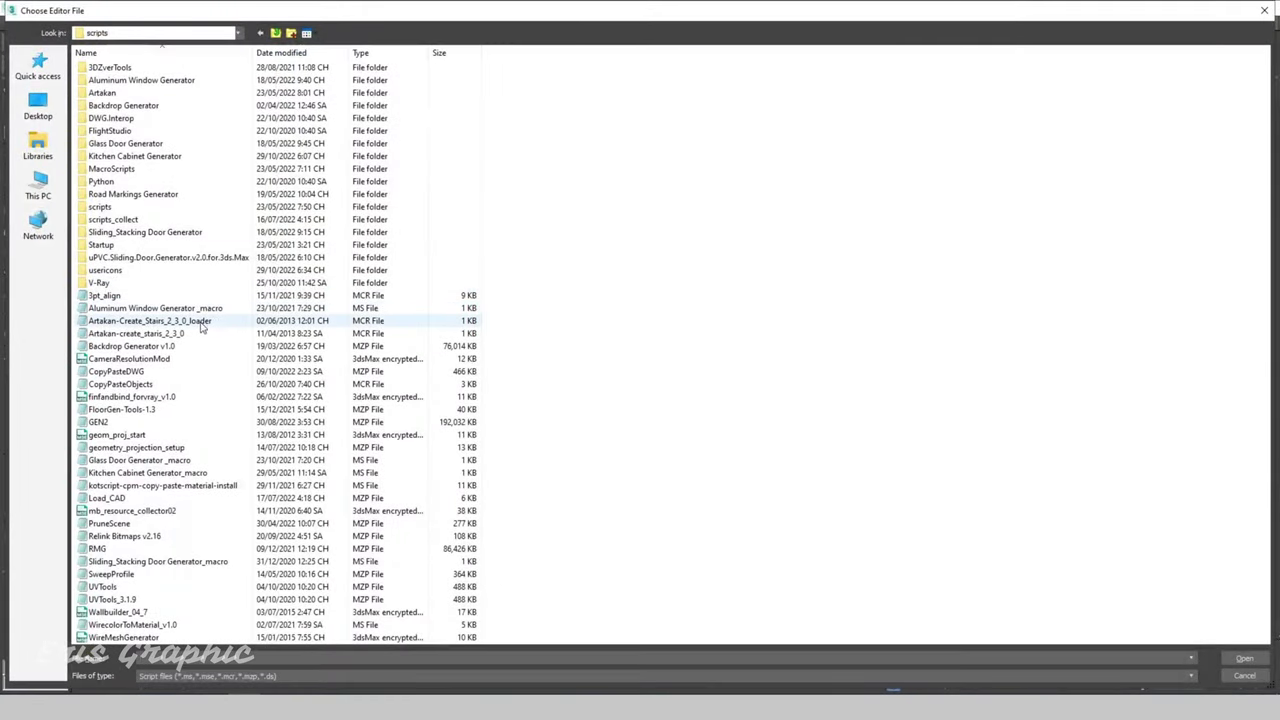
double_click(140, 424)
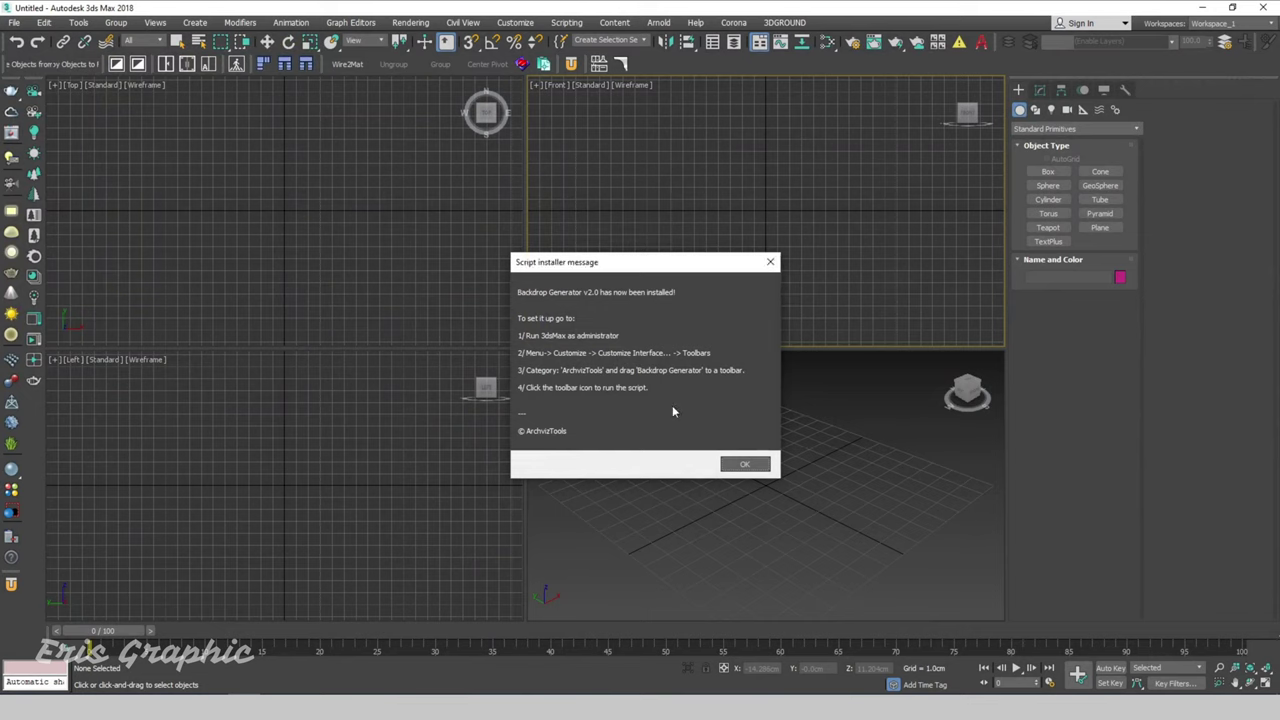
click(746, 468)
click(570, 28)
mouse_move(515, 22)
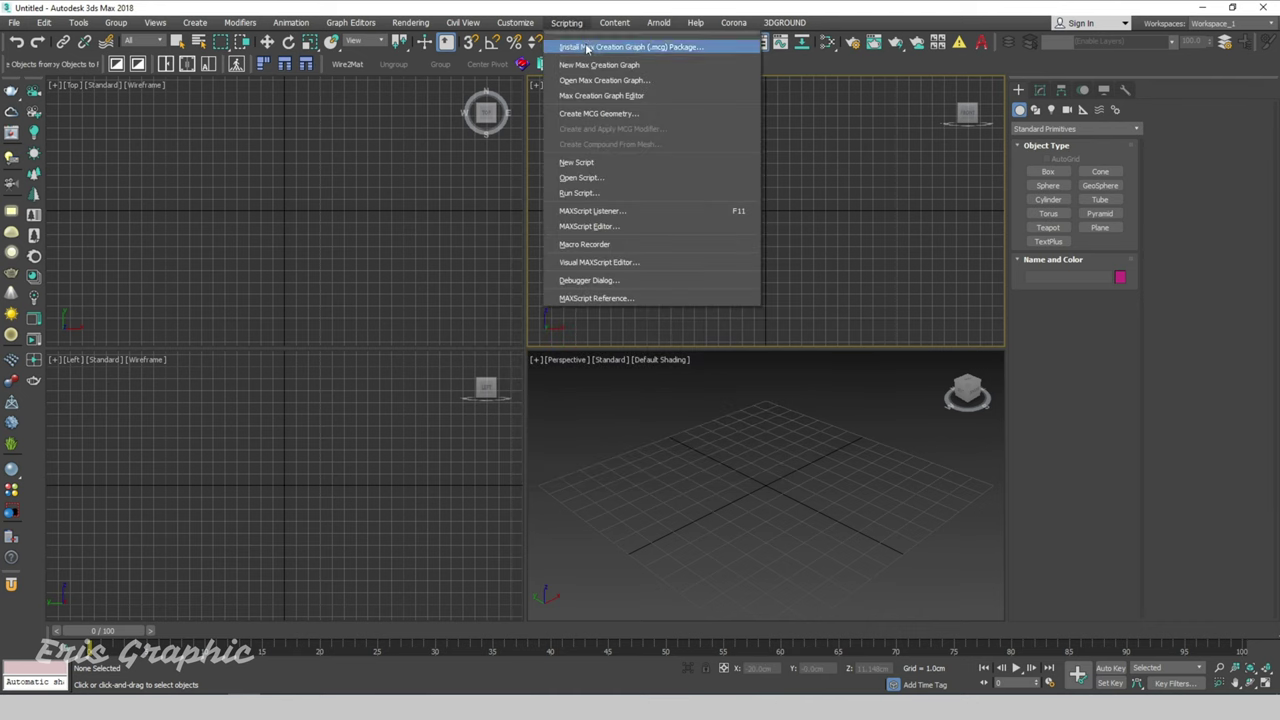
Show Customize User Interface's Toolbars tab with the All Commands category
click(519, 48)
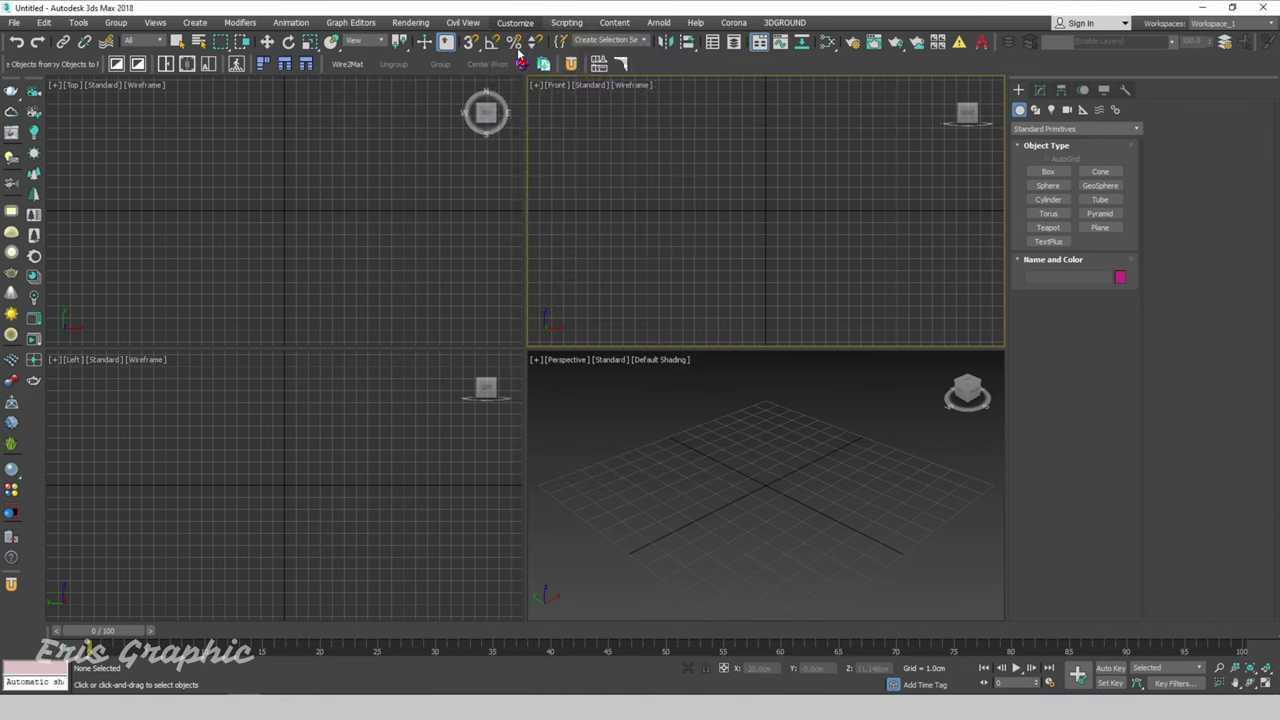
drag(730, 150, 610, 122)
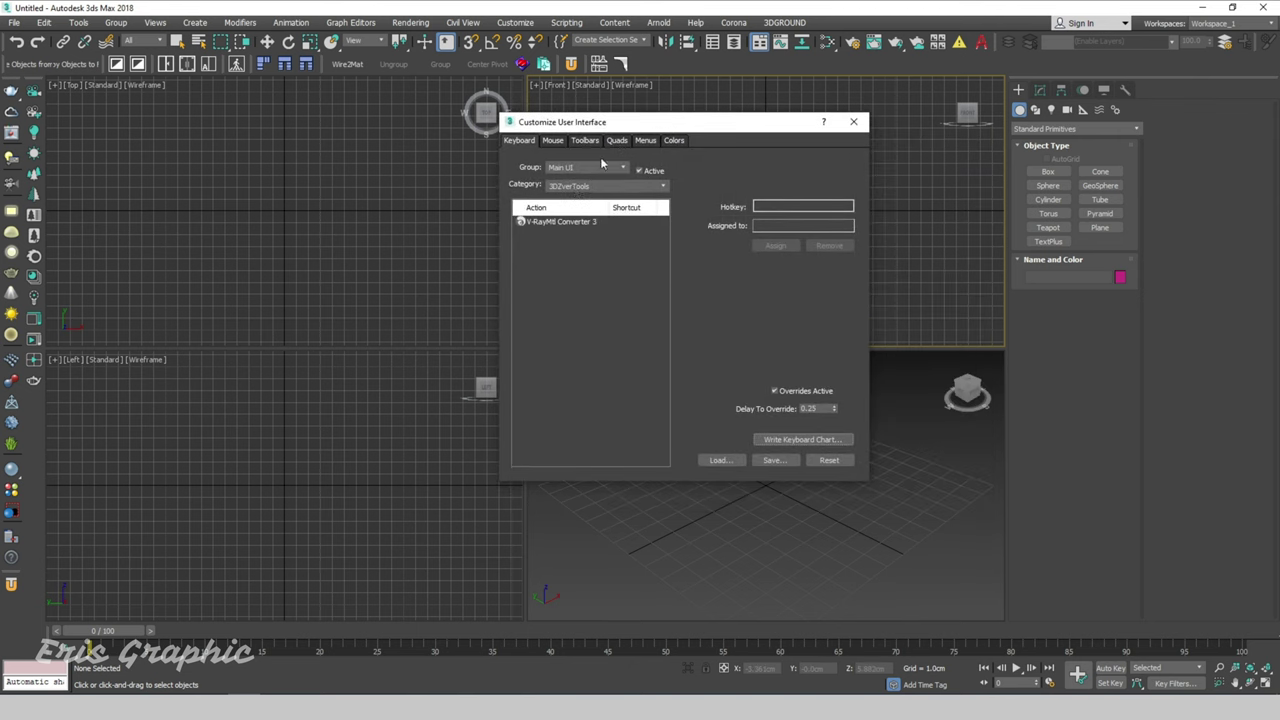
click(585, 186)
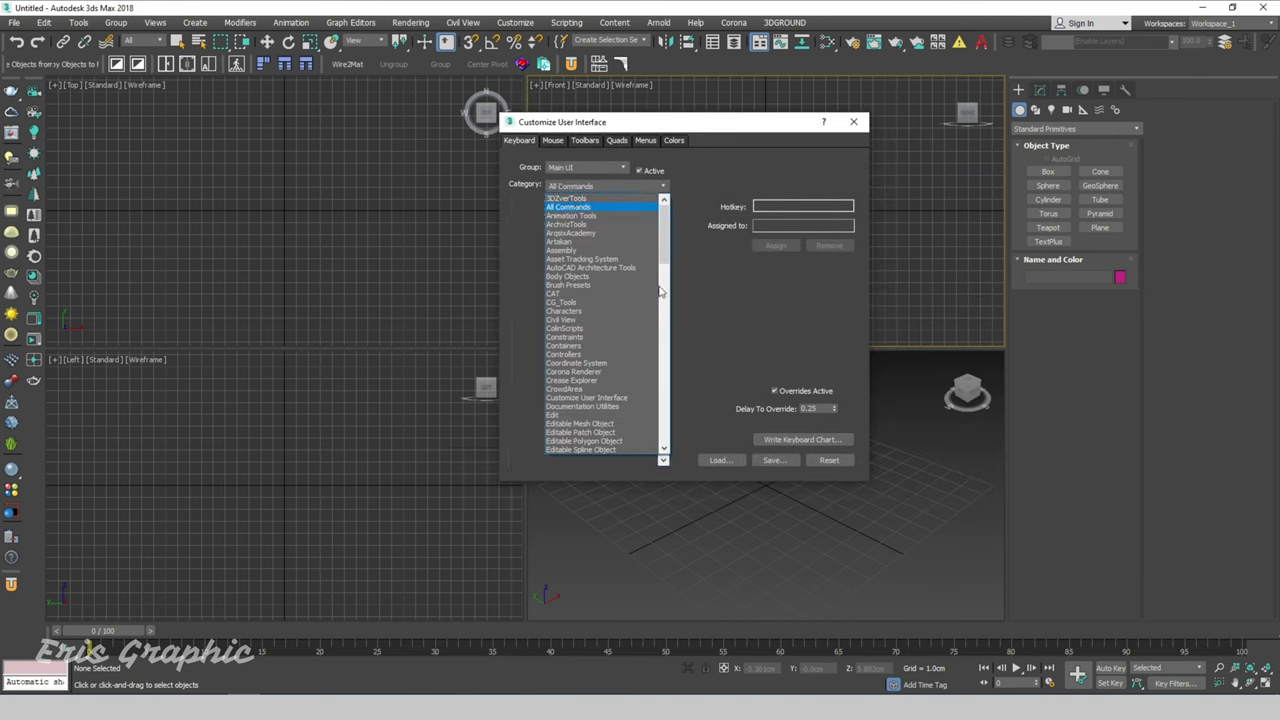
click(585, 140)
click(605, 186)
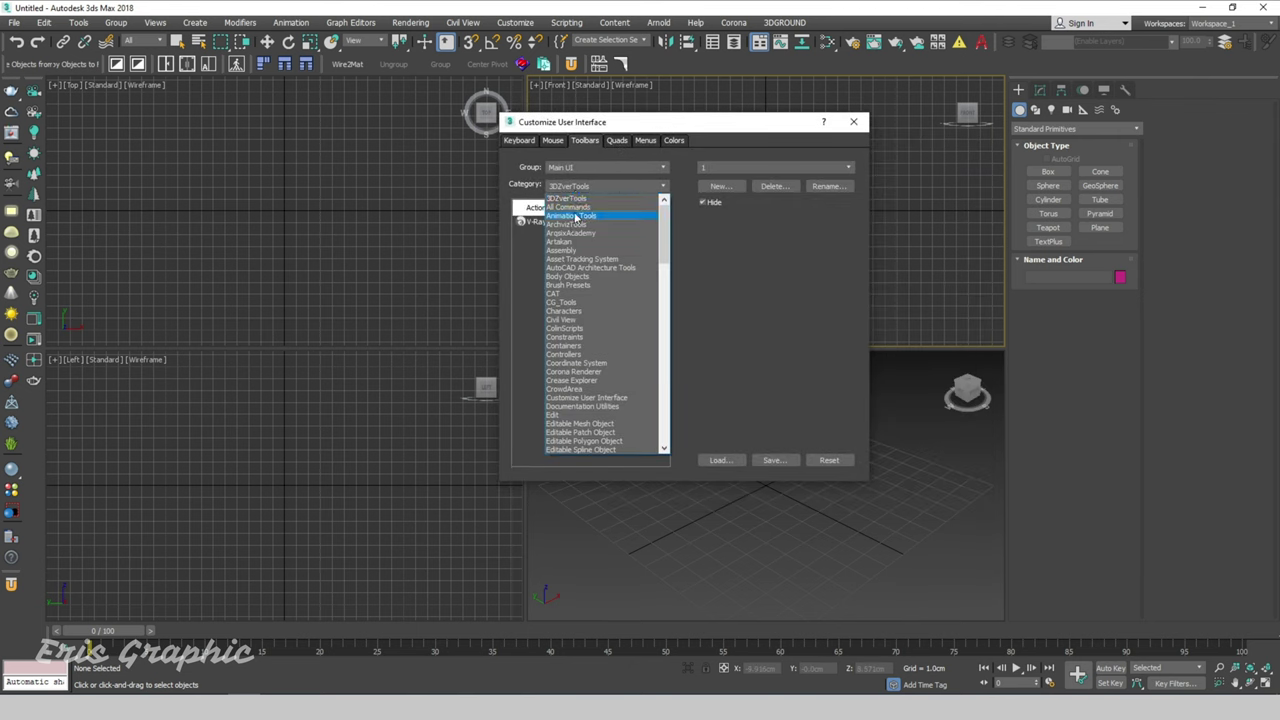
click(575, 217)
click(577, 187)
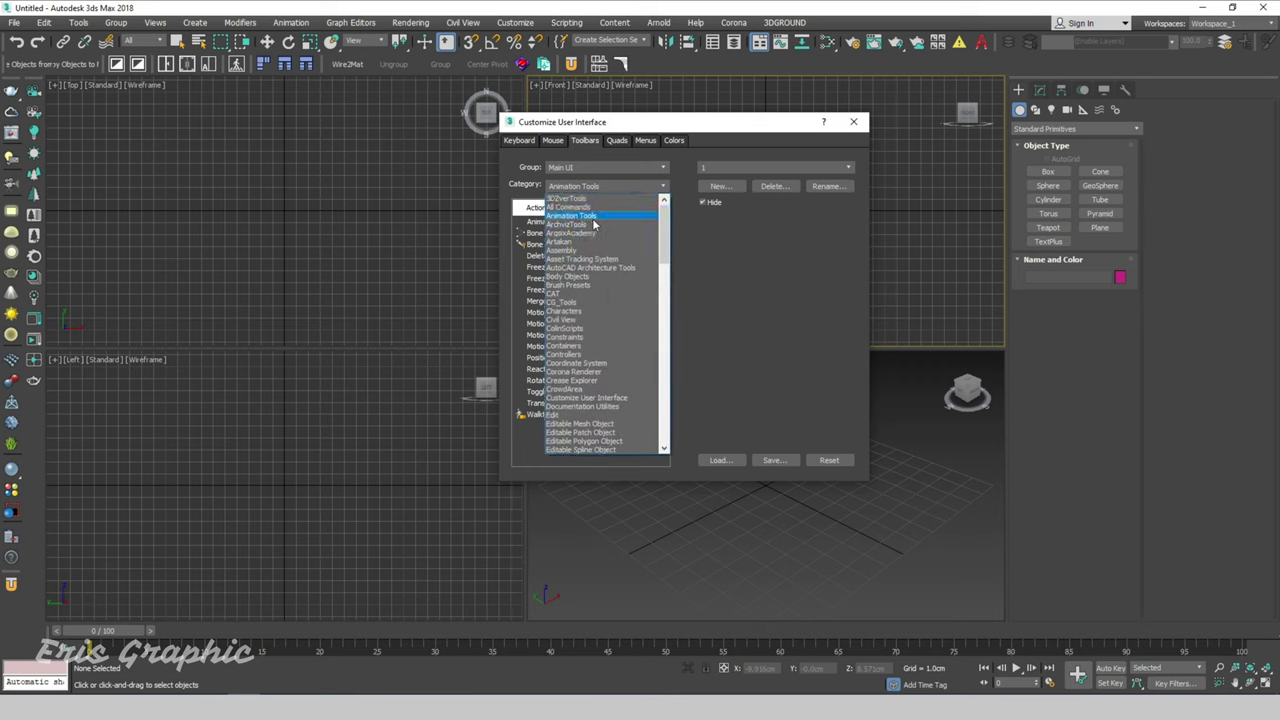
click(580, 207)
Drag Backdrop Generator onto the main toolbar, close the window, and launch it from the new button
click(541, 243)
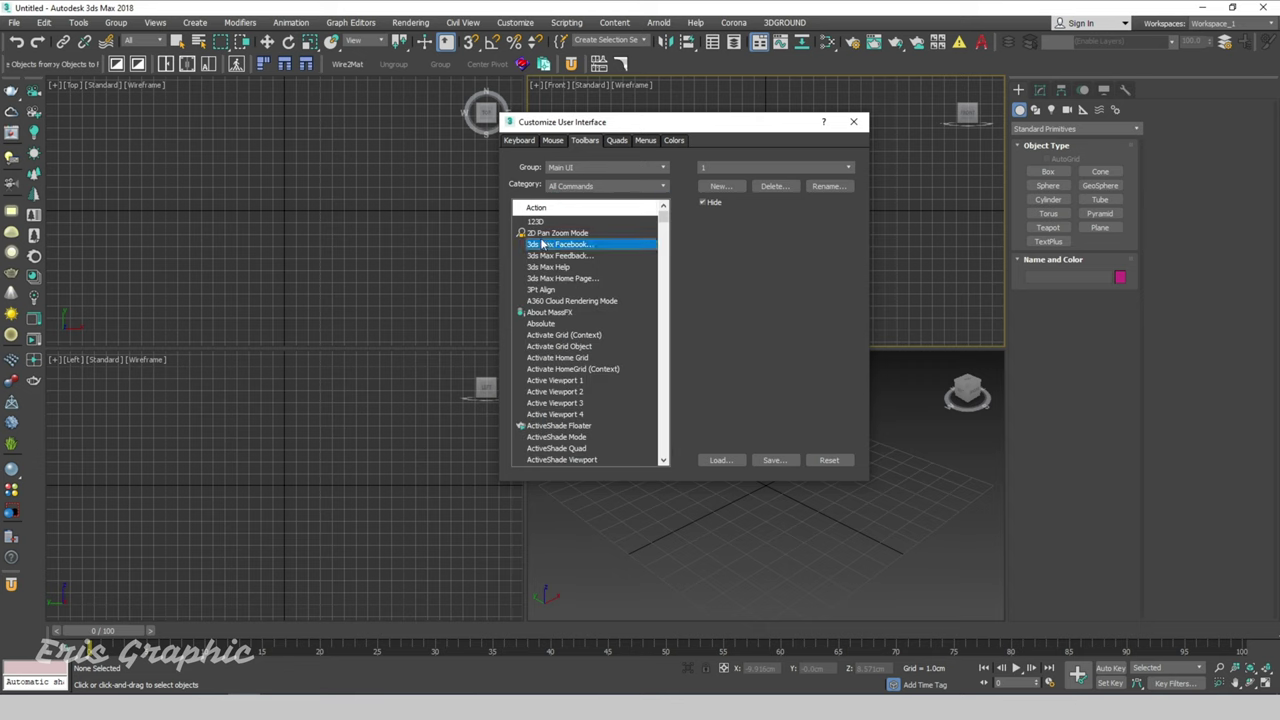
key(g)
click(548, 245)
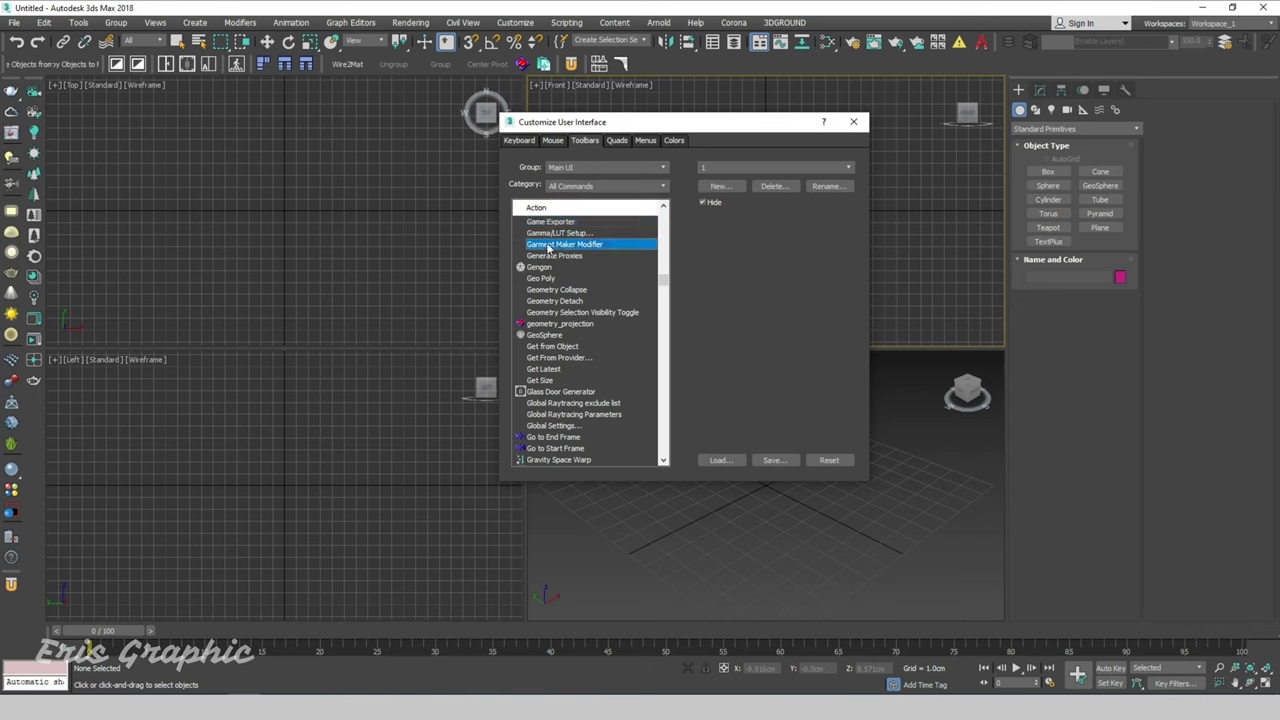
key(b)
click(583, 233)
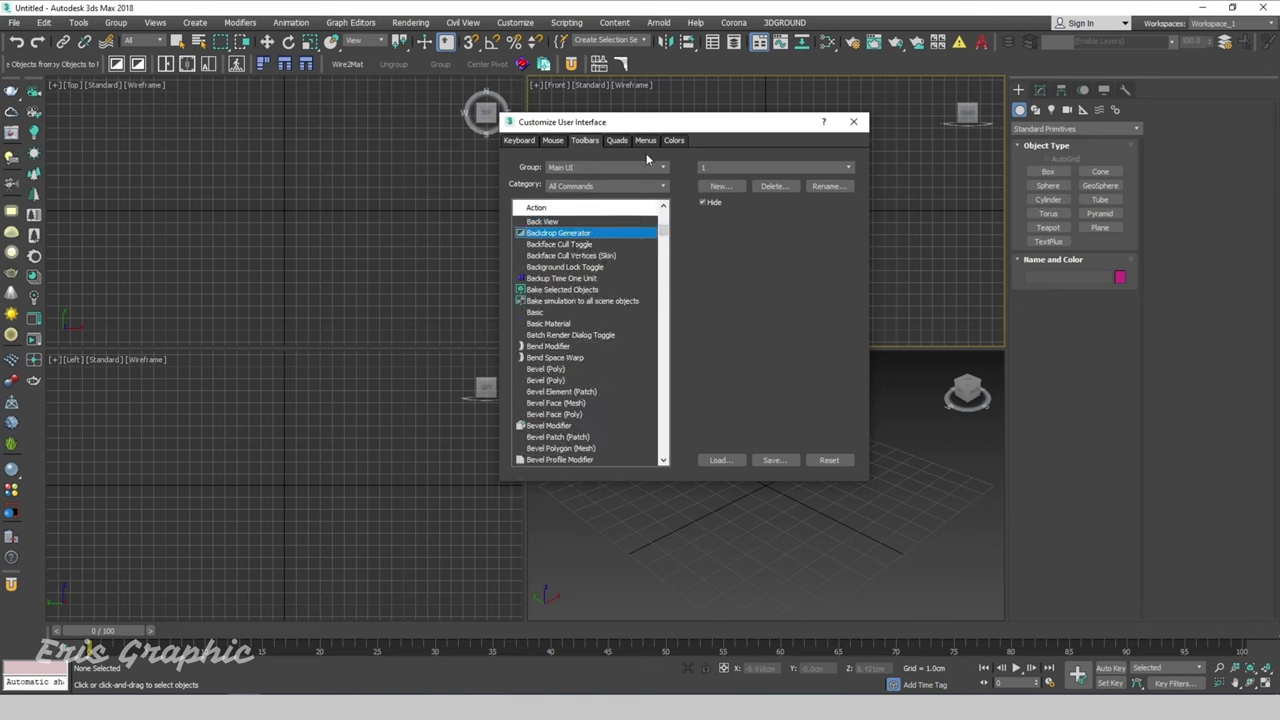
drag(572, 236, 621, 68)
click(853, 121)
click(601, 65)
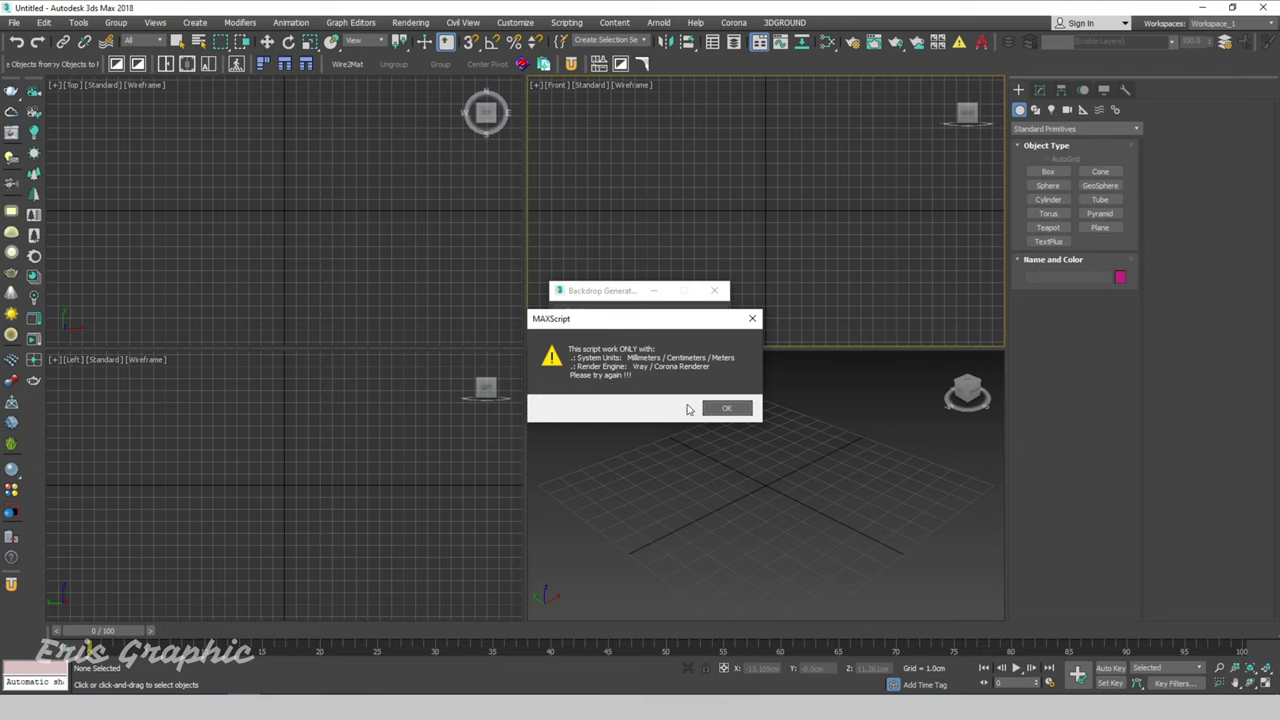
Dismiss the renderer warning and check the Render Setup renderer without changing it
click(727, 408)
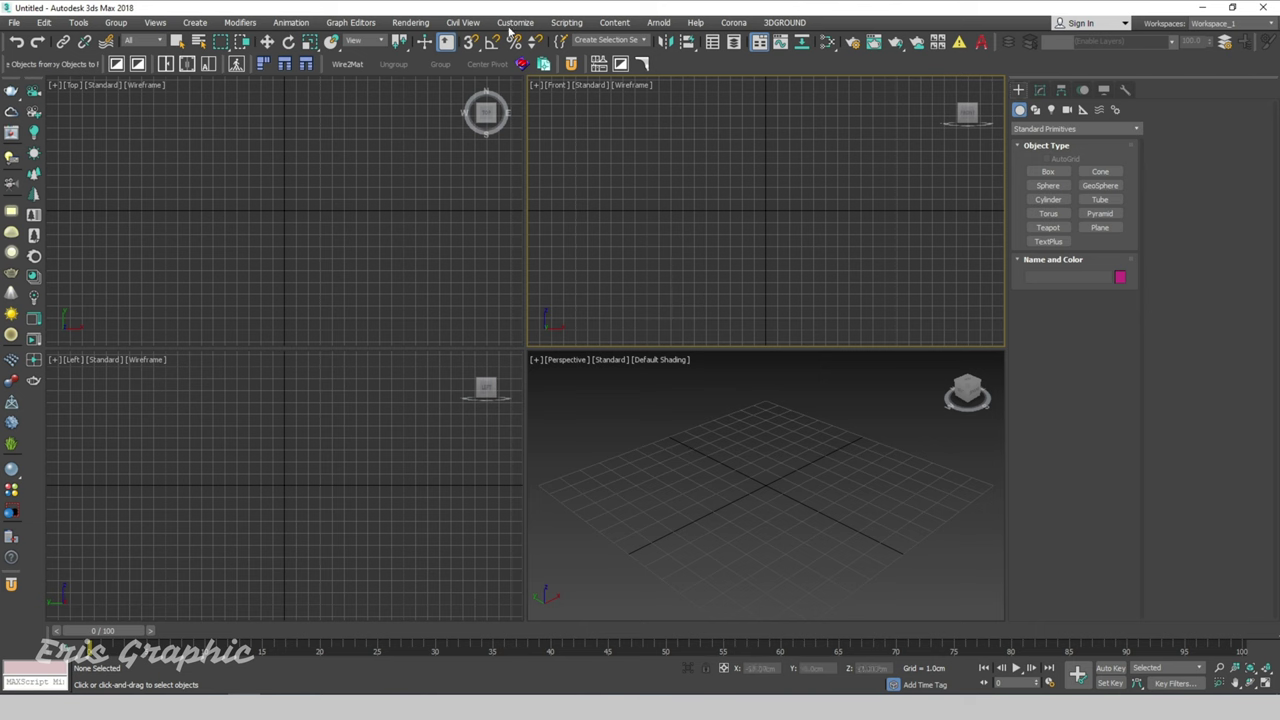
click(410, 22)
click(440, 91)
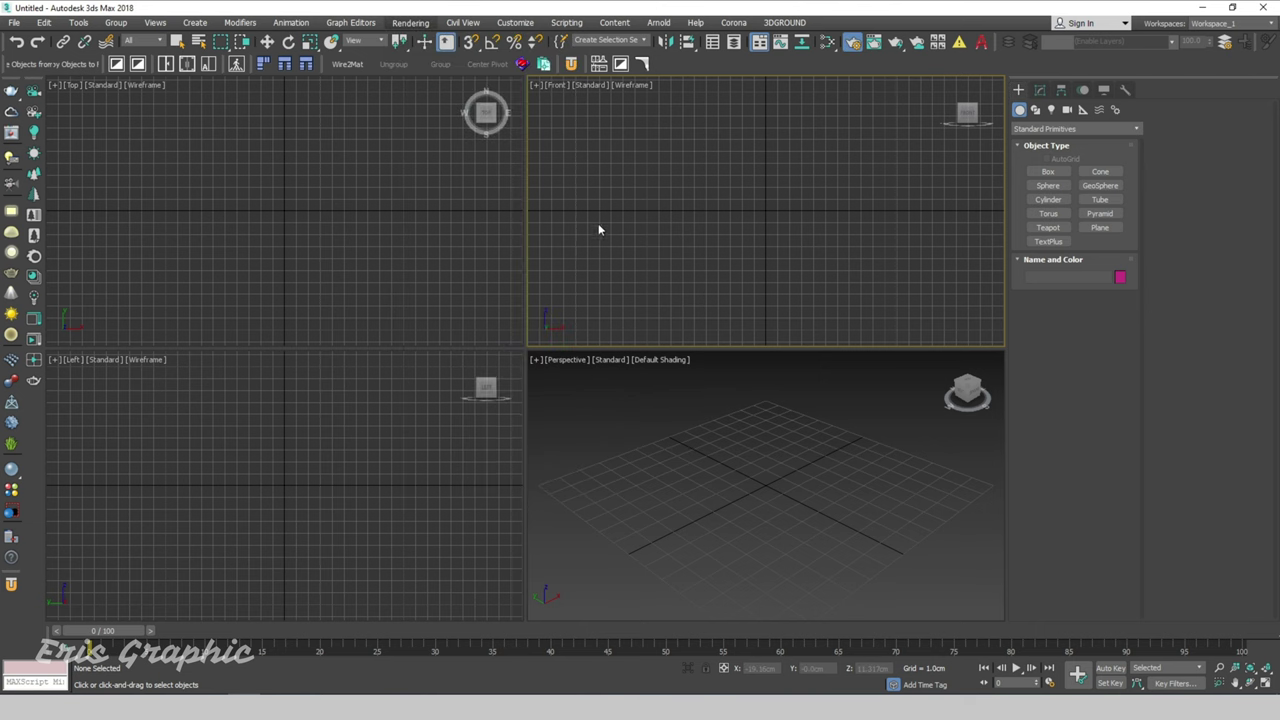
click(440, 302)
click(439, 368)
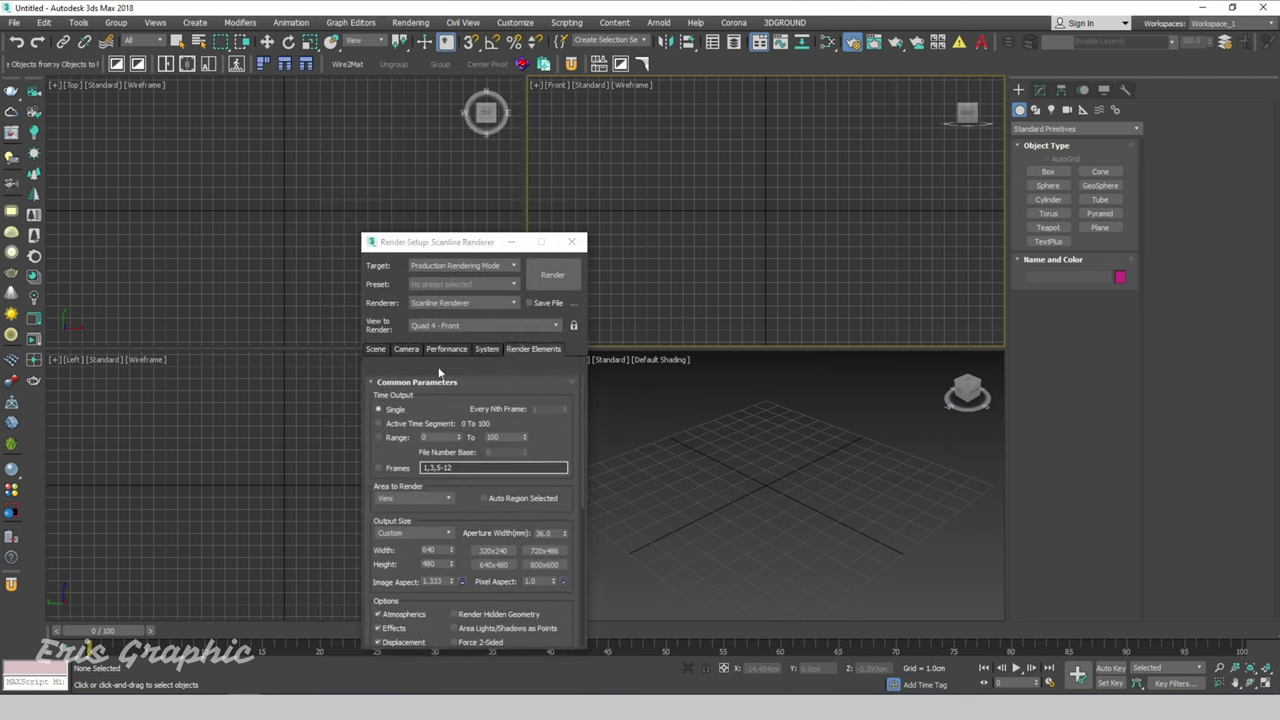
click(571, 242)
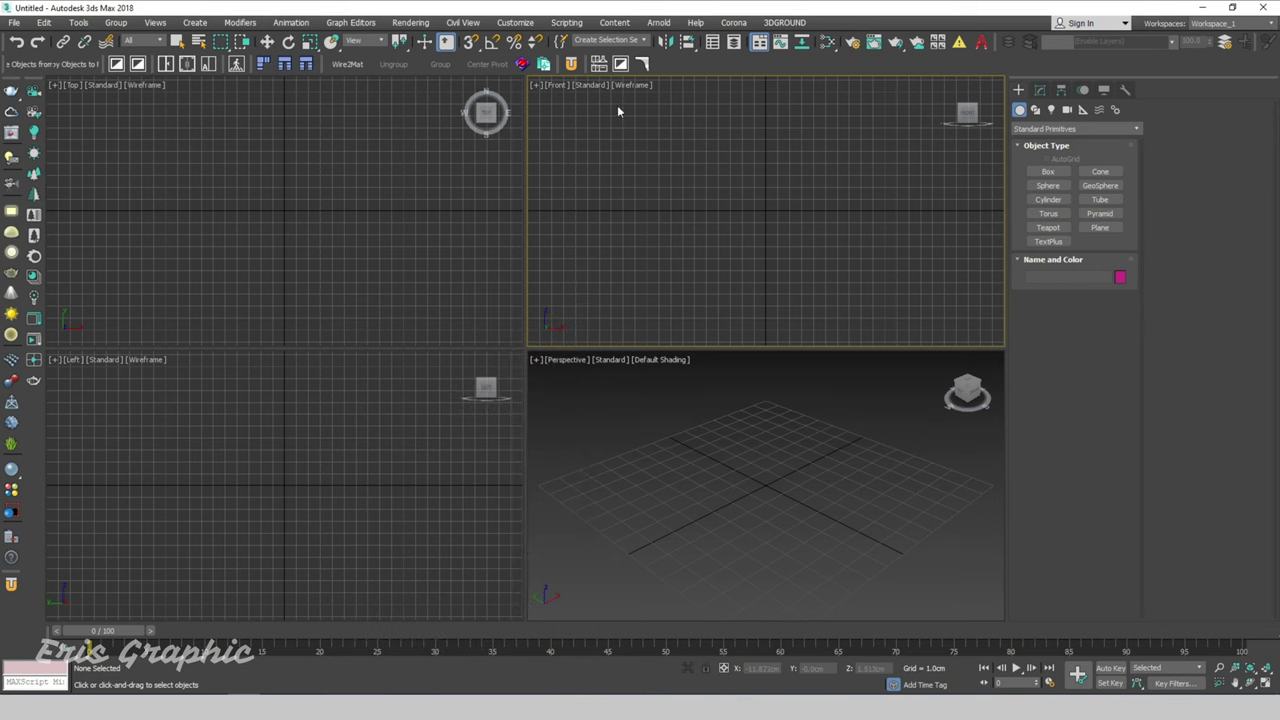
Relaunch Backdrop Generator and browse its tree backdrop presets and HDRI lighting settings
click(624, 64)
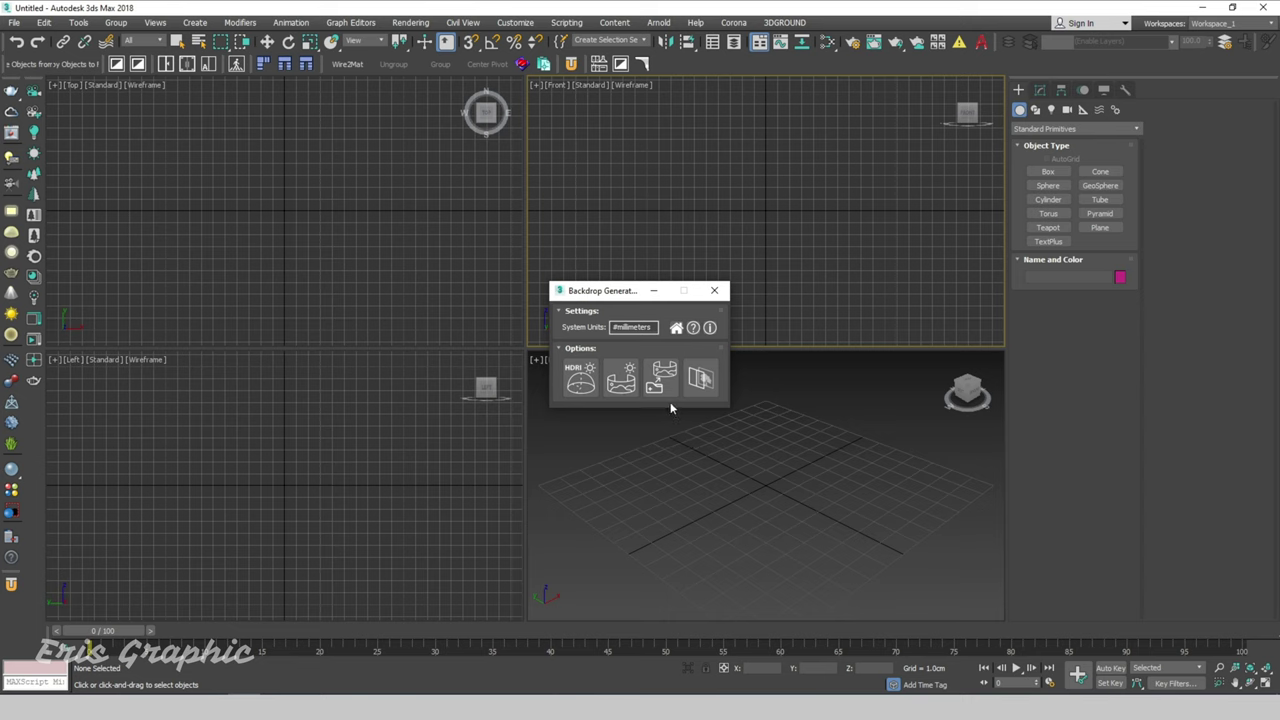
drag(612, 291, 685, 183)
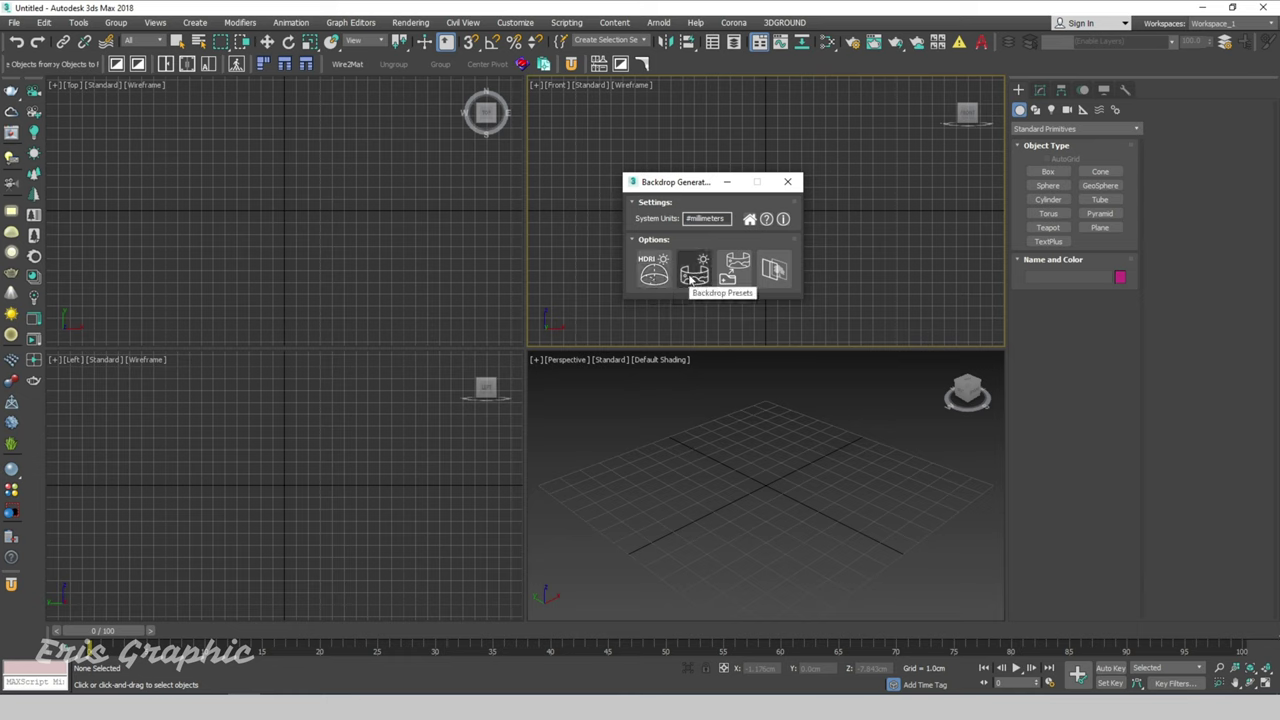
click(733, 268)
click(773, 270)
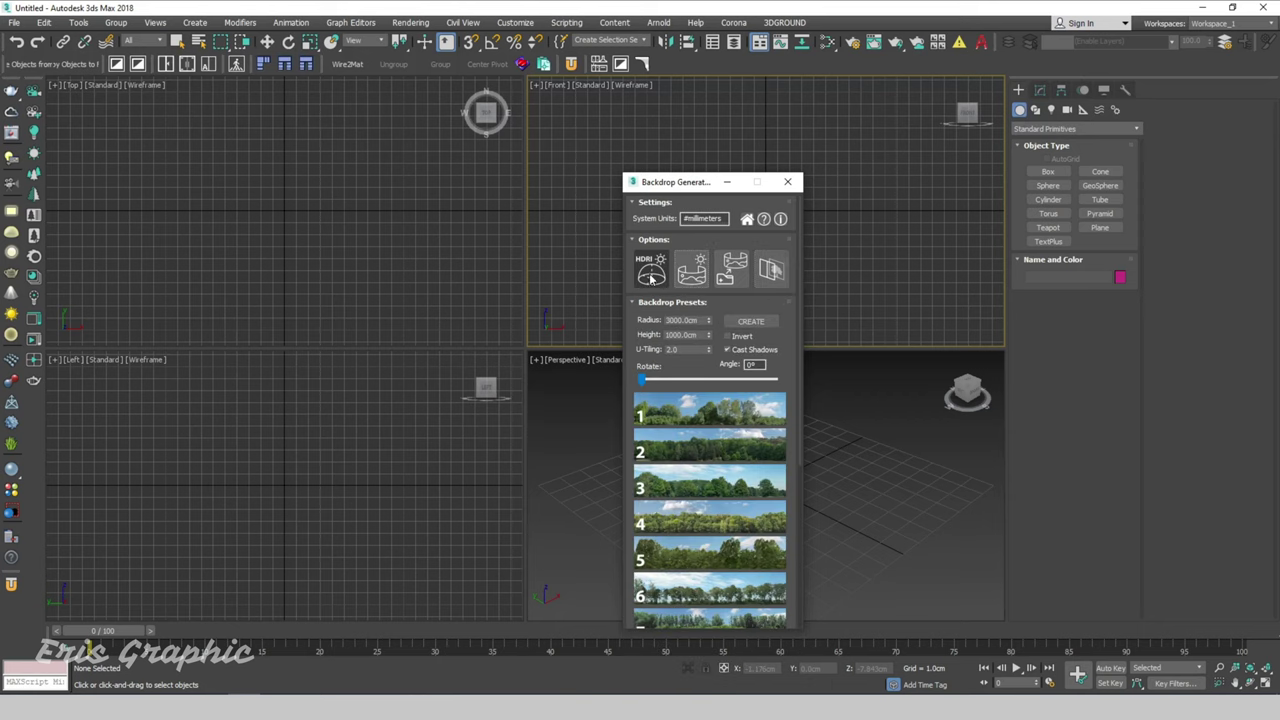
click(651, 279)
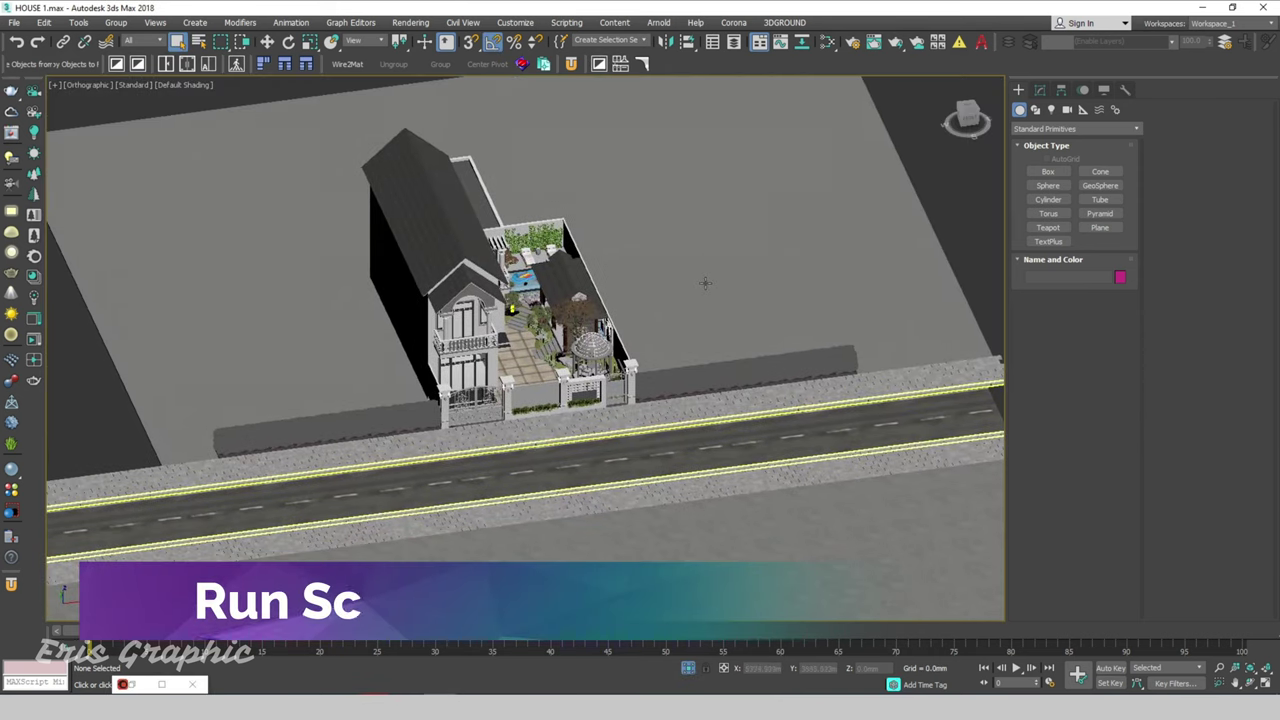
Return to two viewports and set the left view to the CAM 0 camera
scroll(705, 283, down, 3)
scroll(654, 380, down, 2)
key(alt+w)
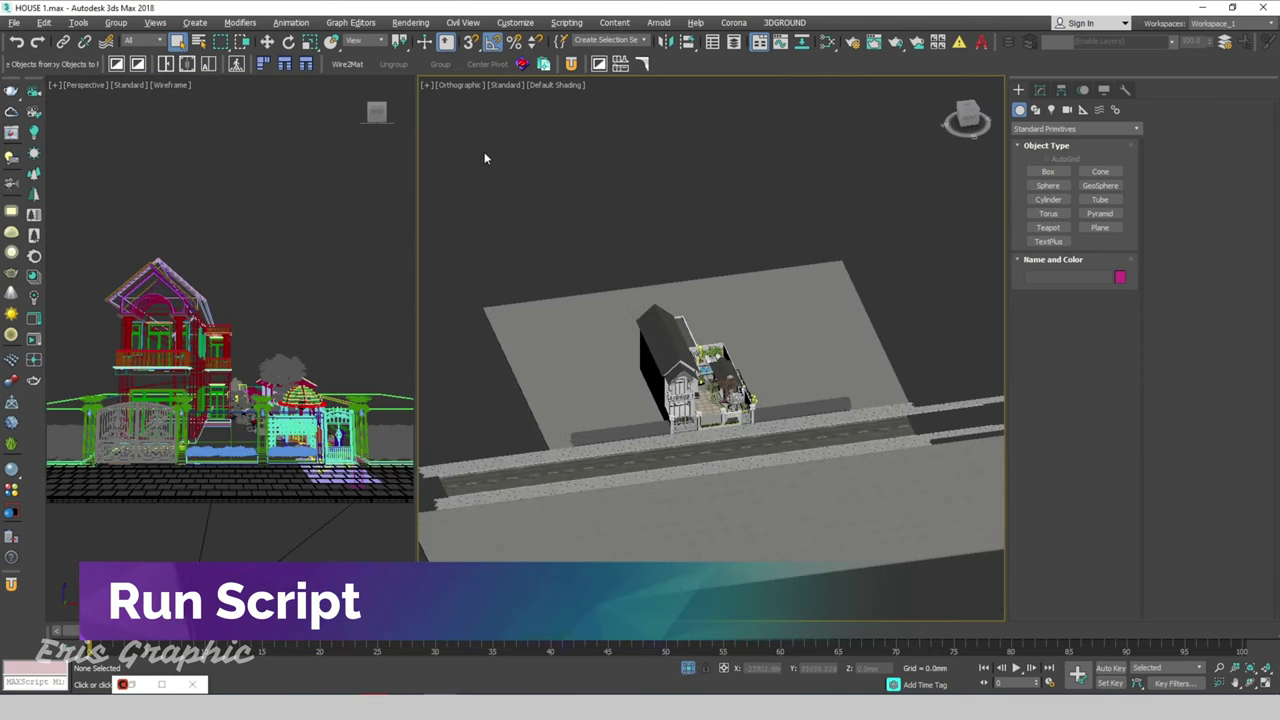
click(286, 186)
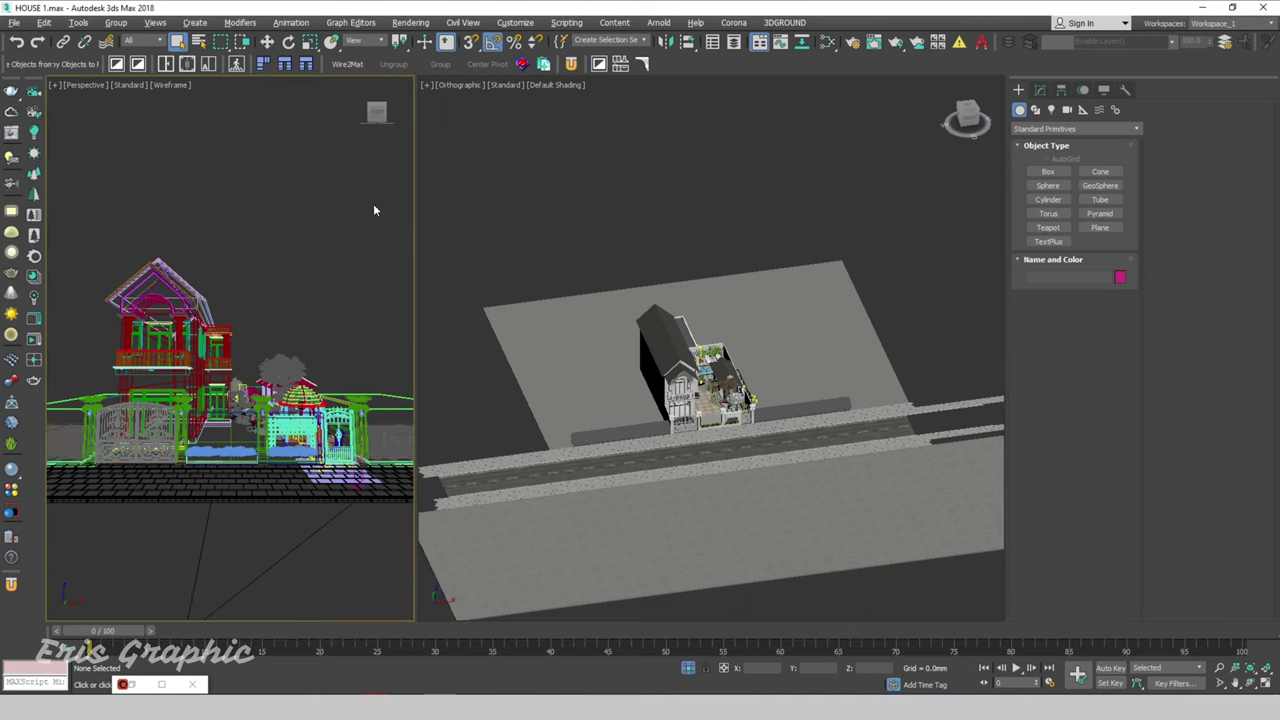
key(c)
double_click(590, 257)
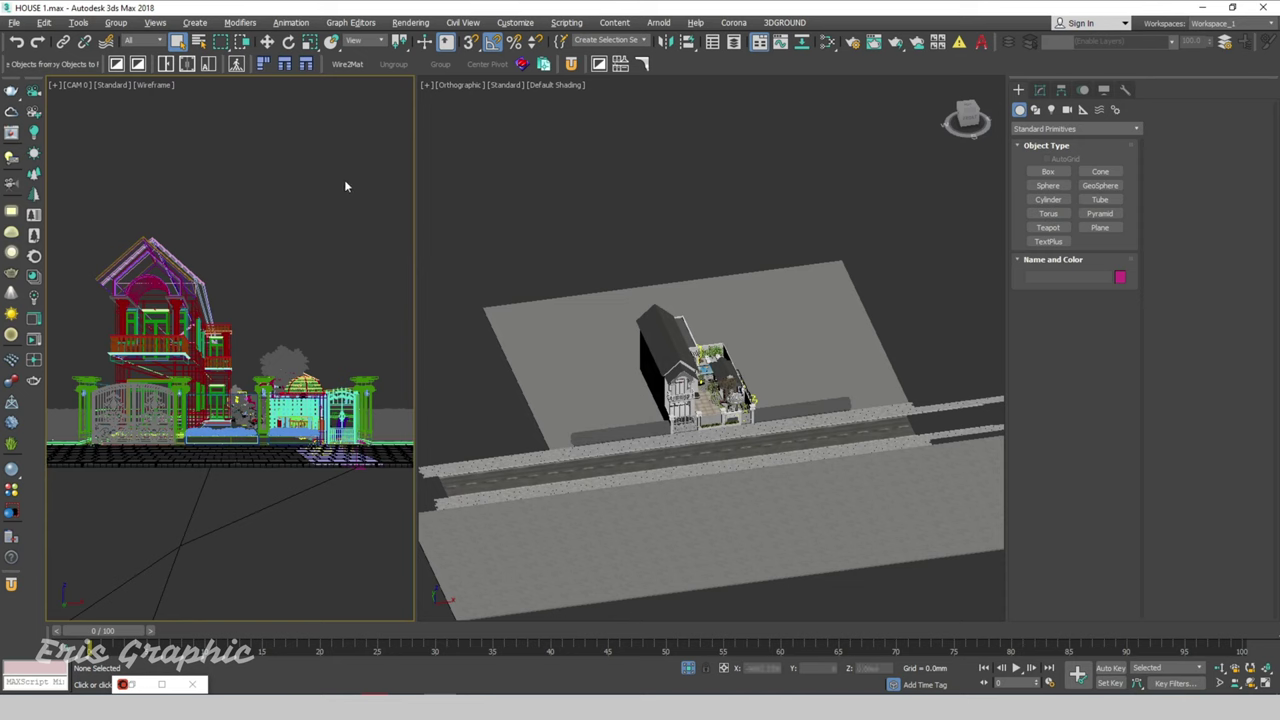
Lock rendering to the CAM 0 view in Render Setup, then maximize and zoom the orthographic view
click(410, 22)
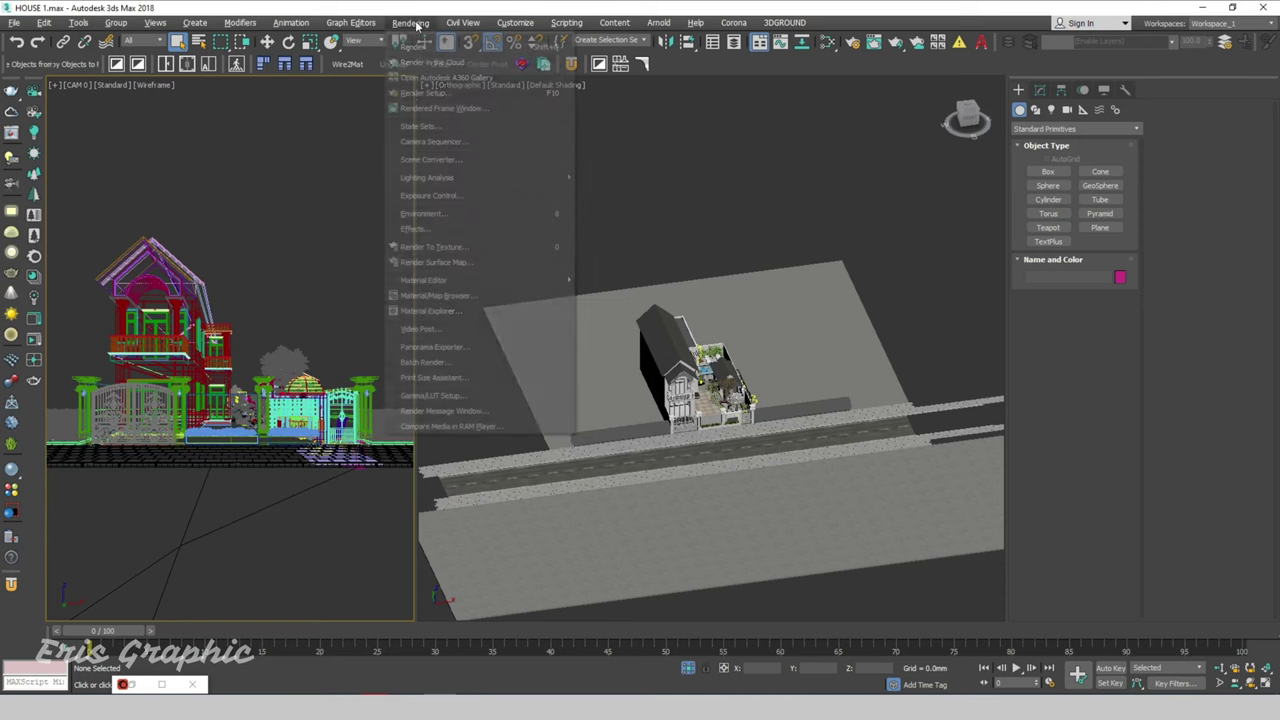
click(455, 95)
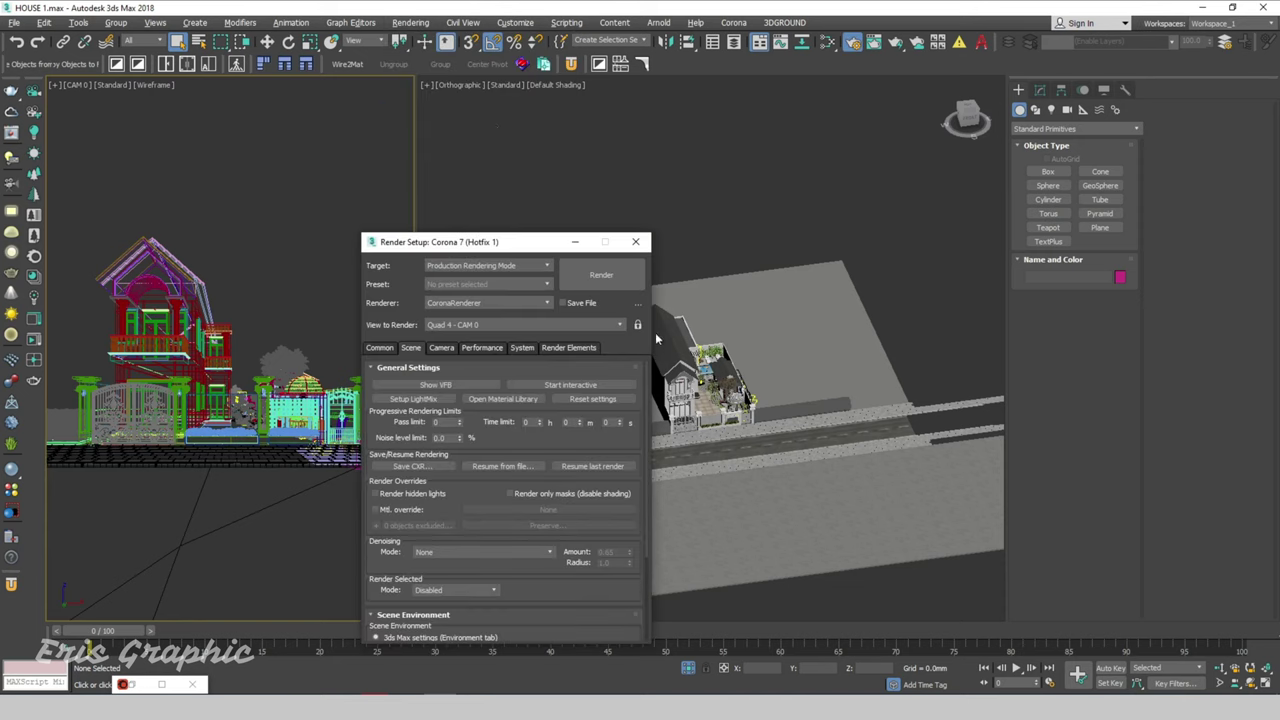
click(638, 327)
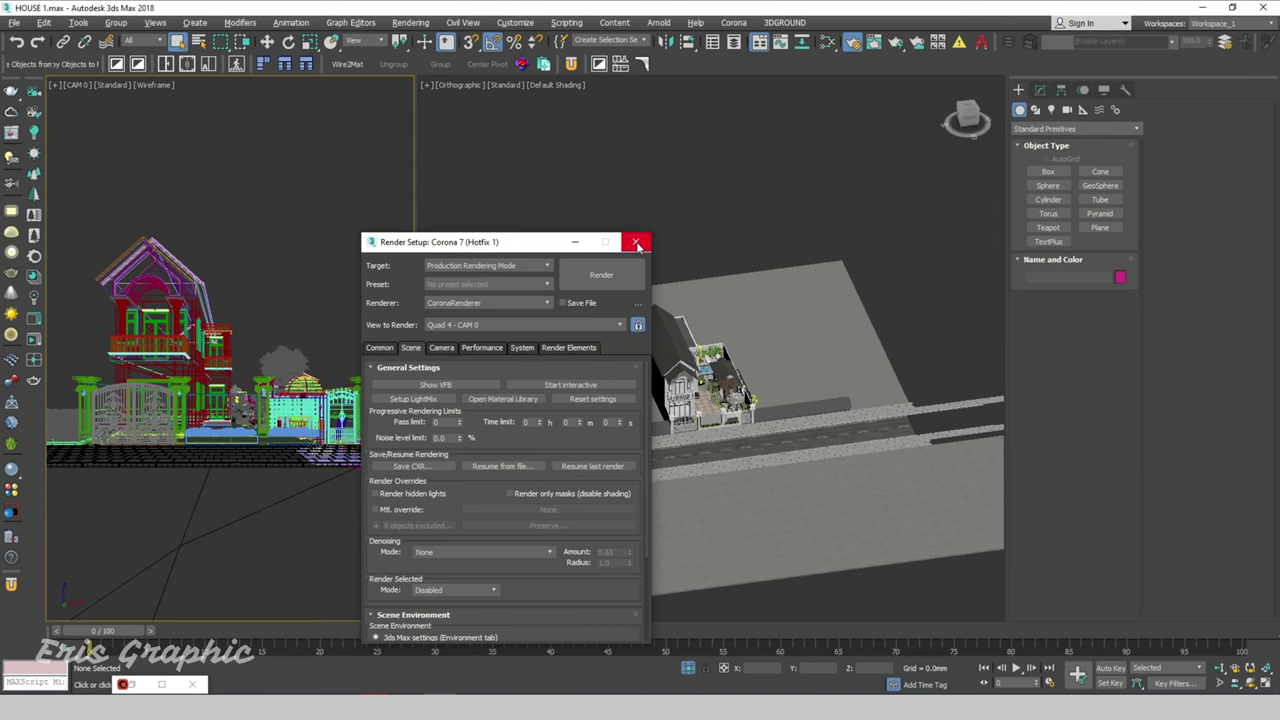
click(637, 244)
key(alt+w)
key(z)
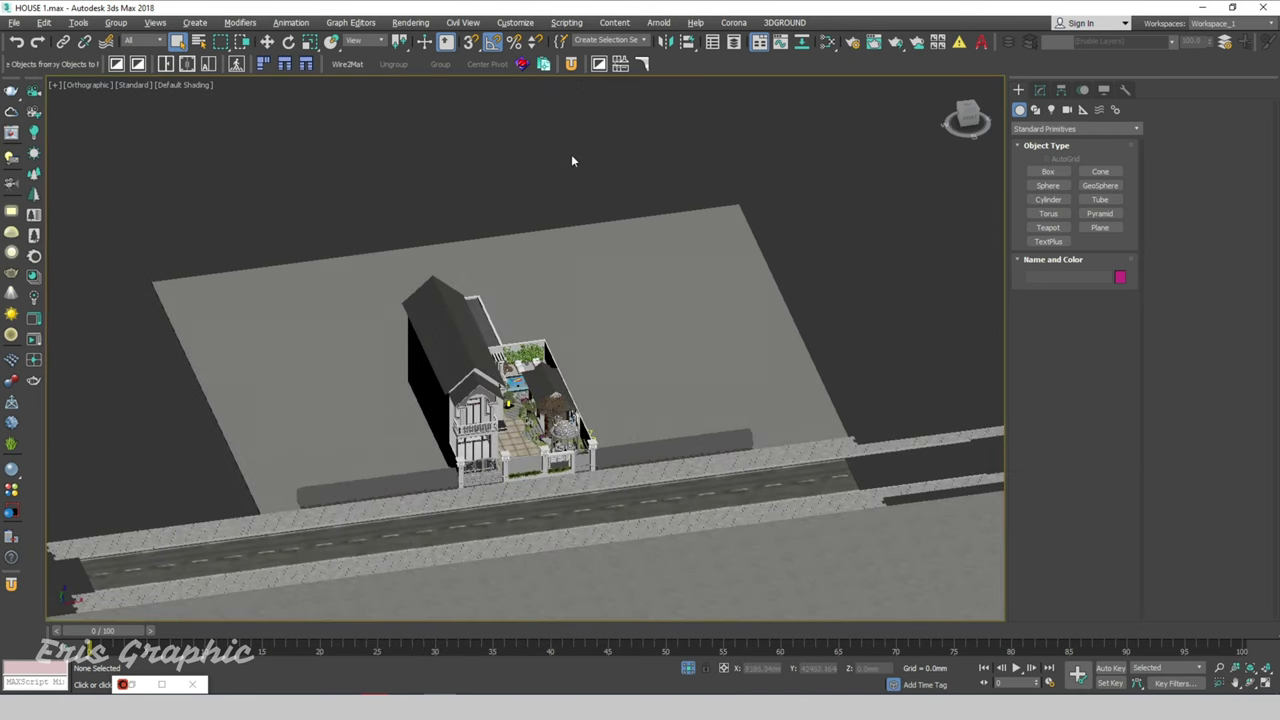
Load the 0839 Cloudy Dawn HDR file as Backdrop Generator's HDRI lighting
click(599, 63)
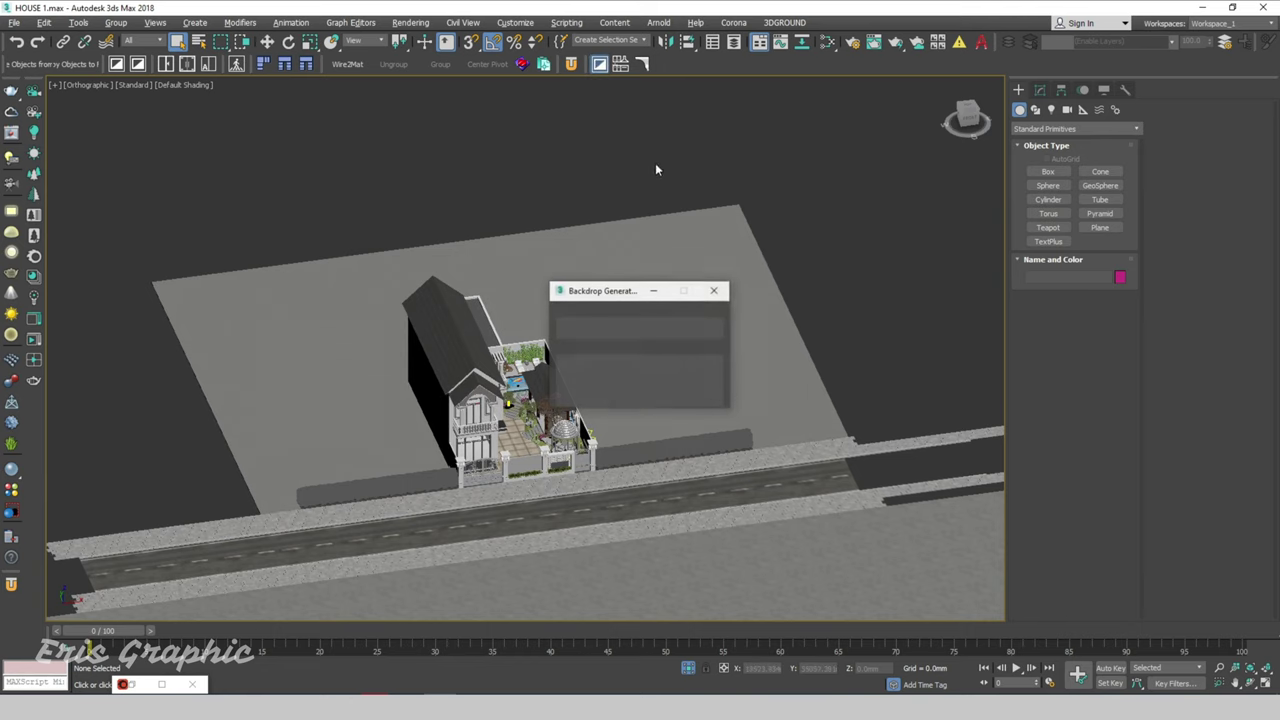
mouse_move(628, 296)
mouse_down()
mouse_move(754, 193)
mouse_move(764, 155)
mouse_up()
click(706, 280)
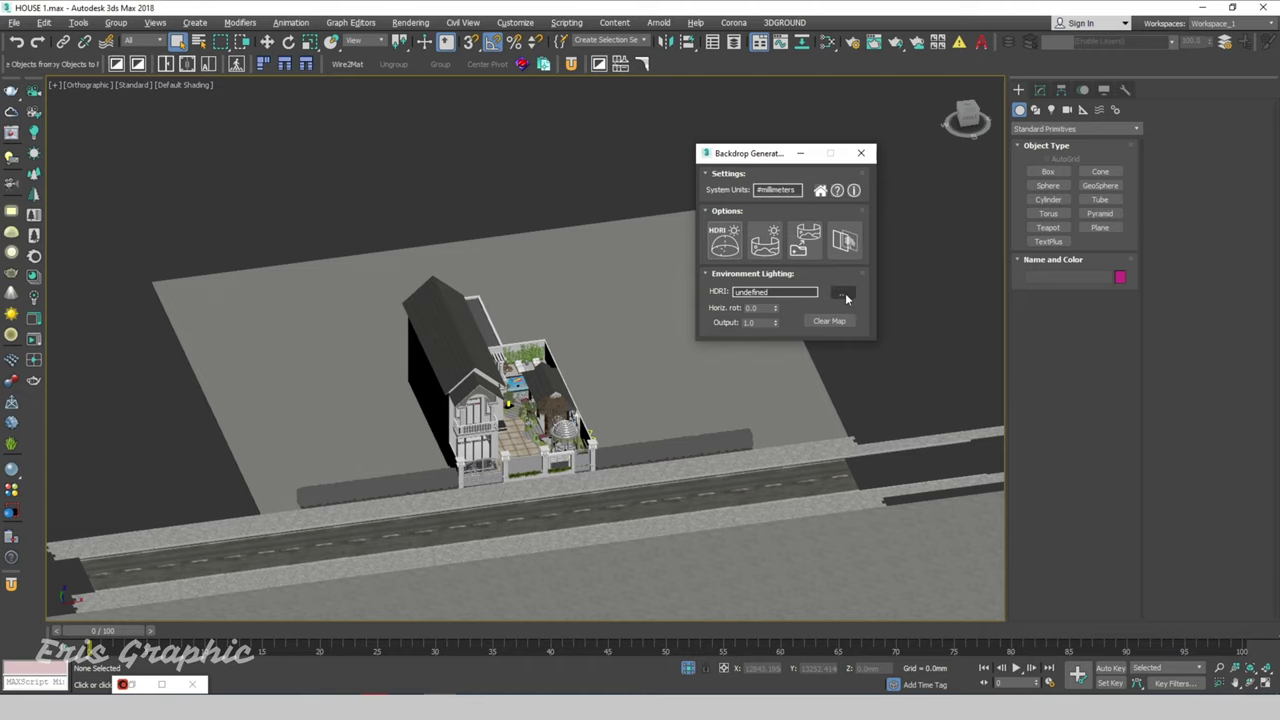
click(845, 293)
click(131, 203)
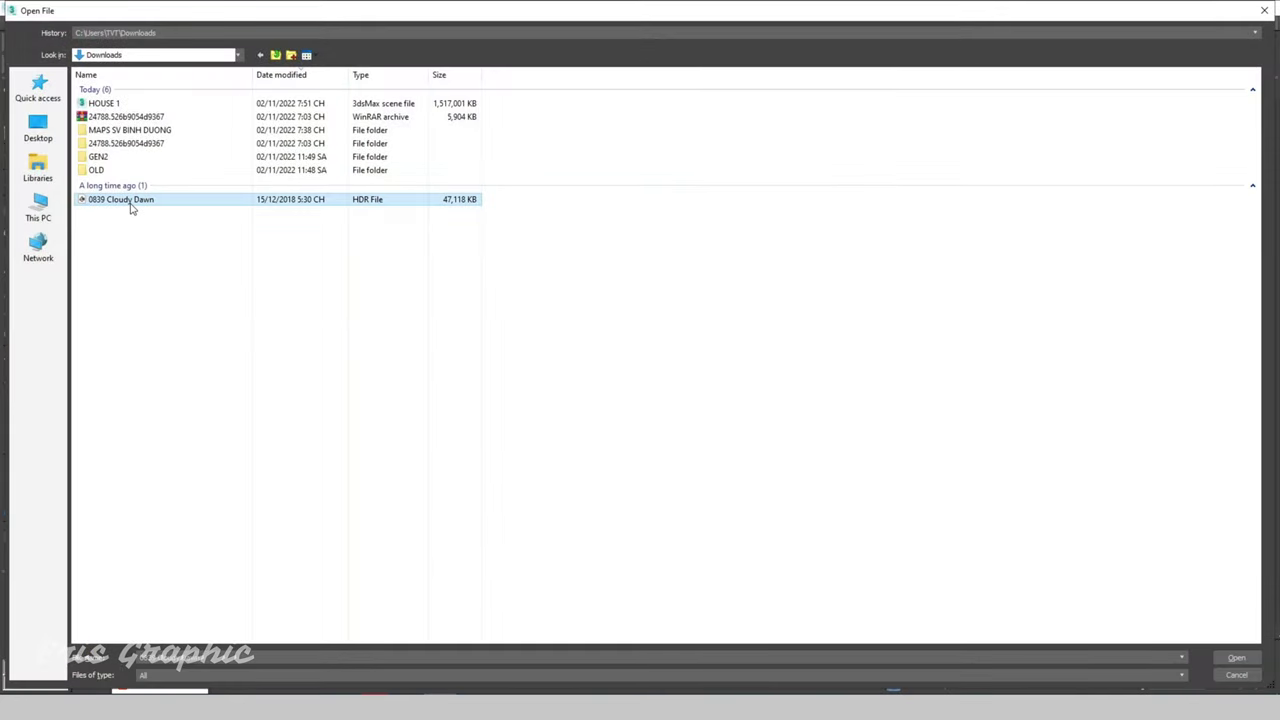
click(1233, 659)
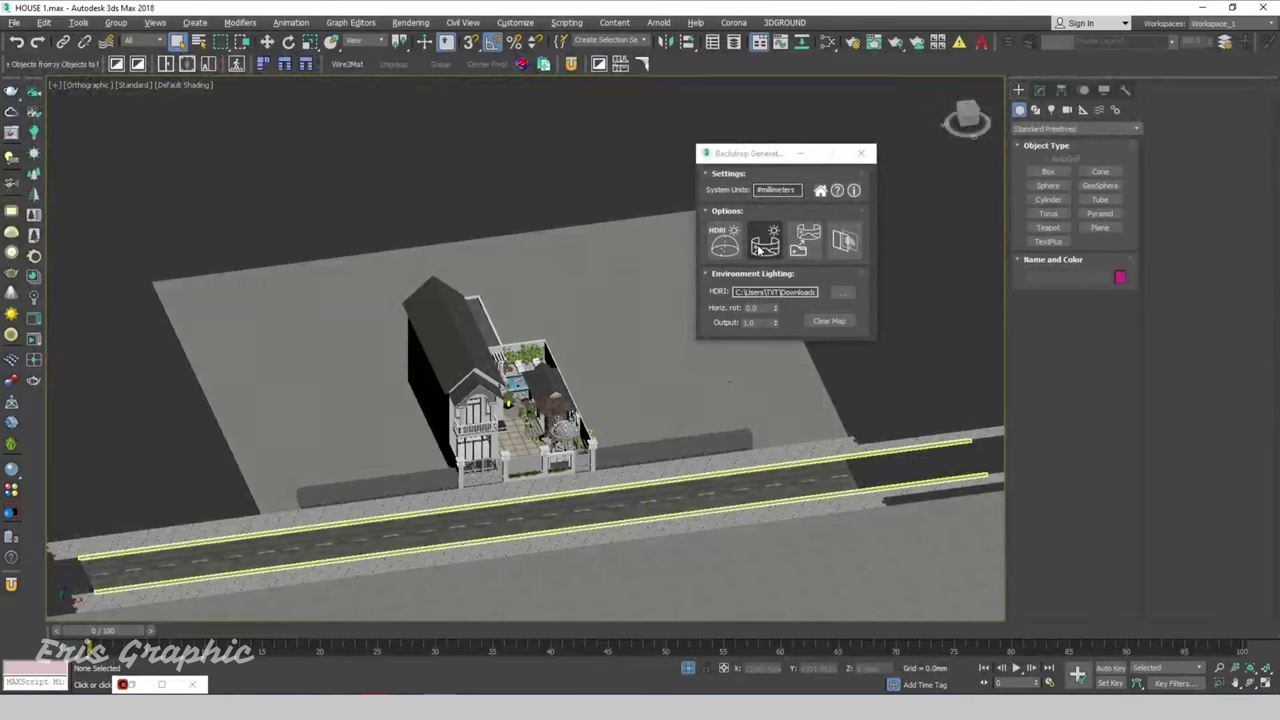
Restore the two-viewport layout with the Backdrop Generator panel beside it
drag(760, 156, 806, 153)
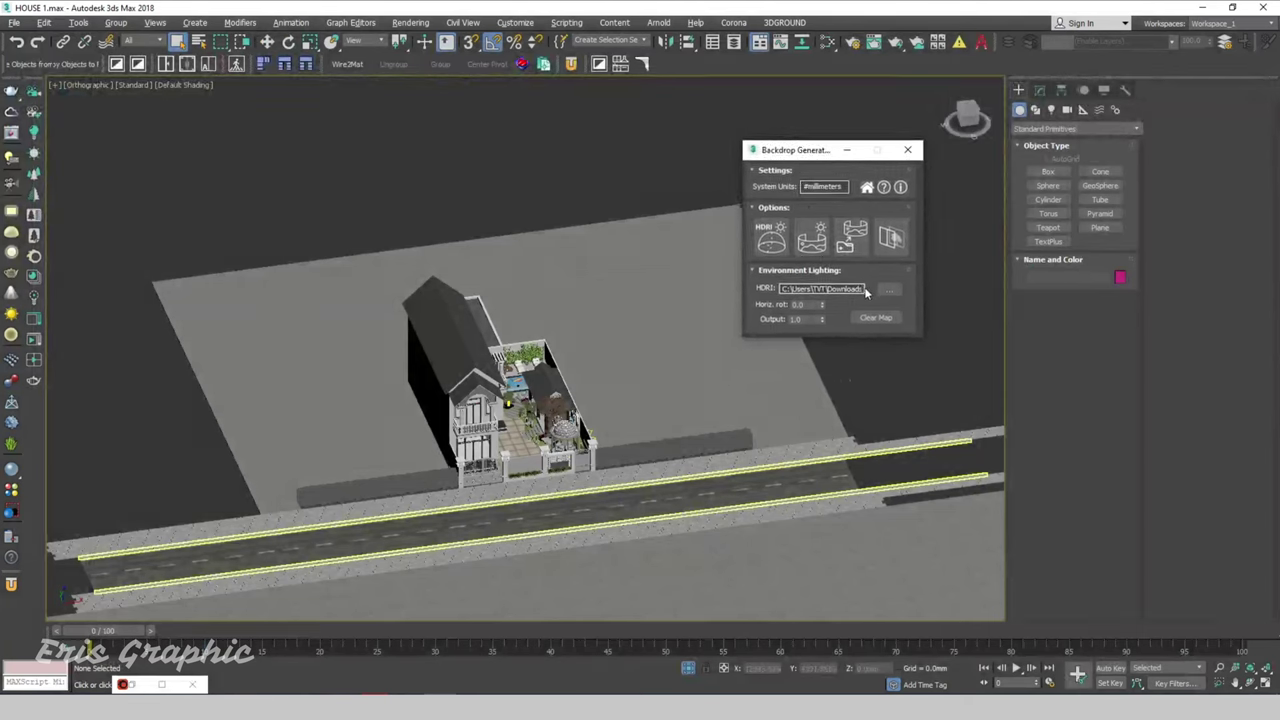
click(503, 170)
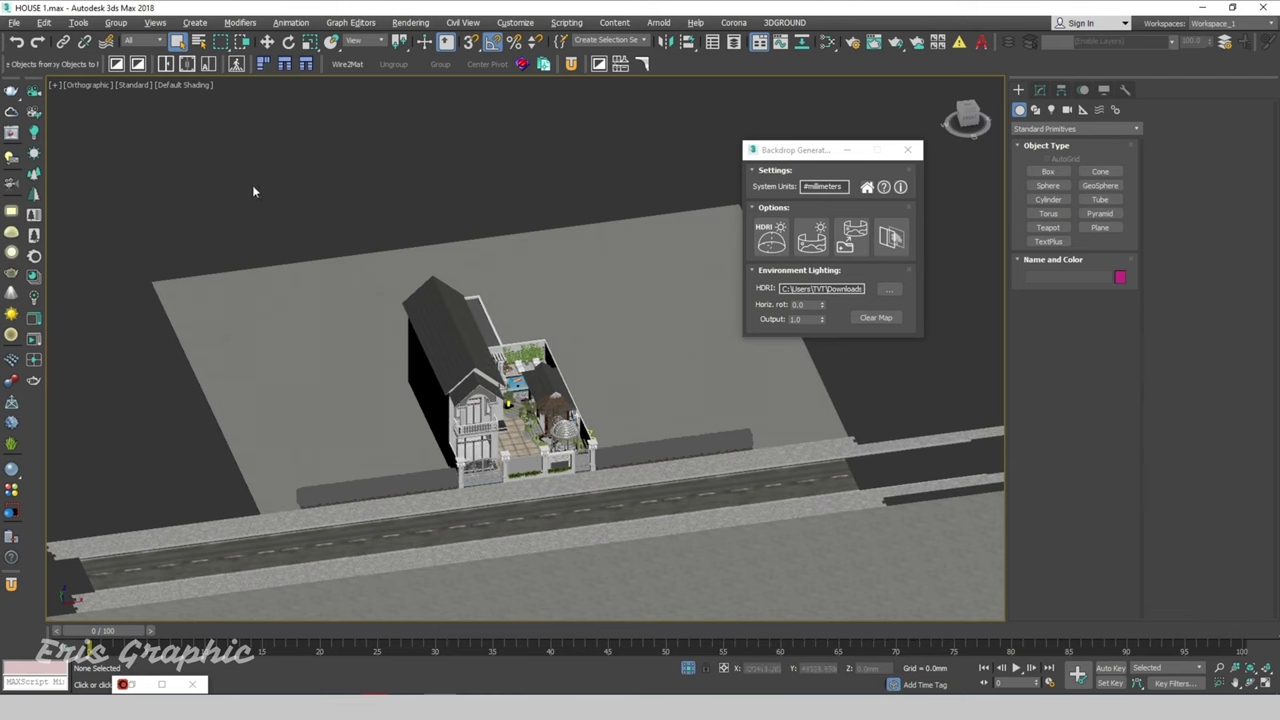
key(alt+w)
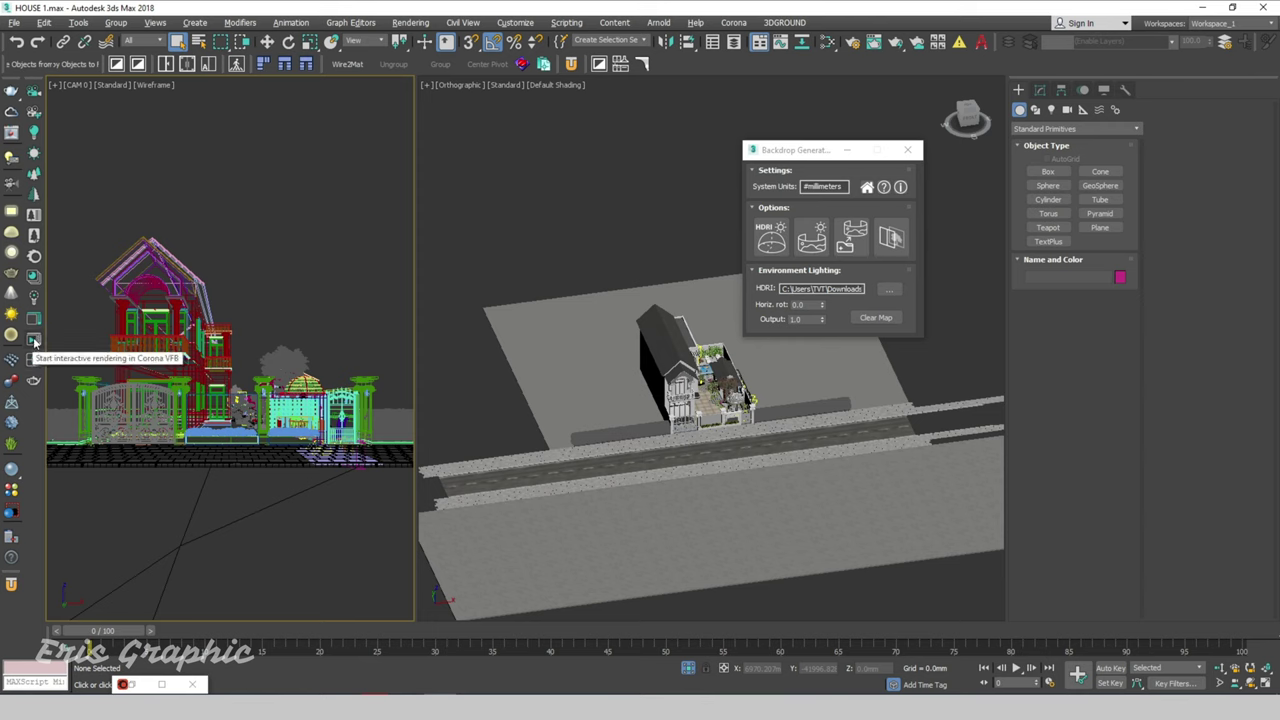
Start a Corona interactive render of CAM 0 beside the Backdrop Generator panel, ready to edit HDRI Output
click(33, 342)
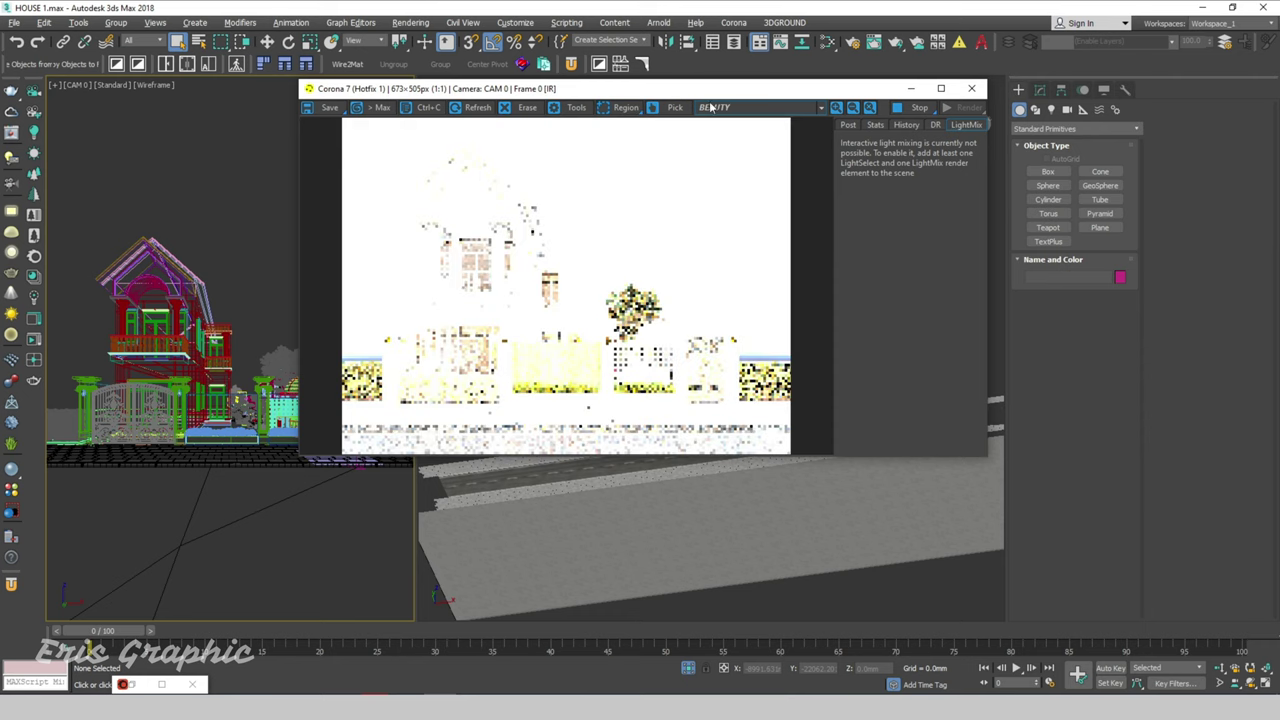
drag(728, 96, 482, 85)
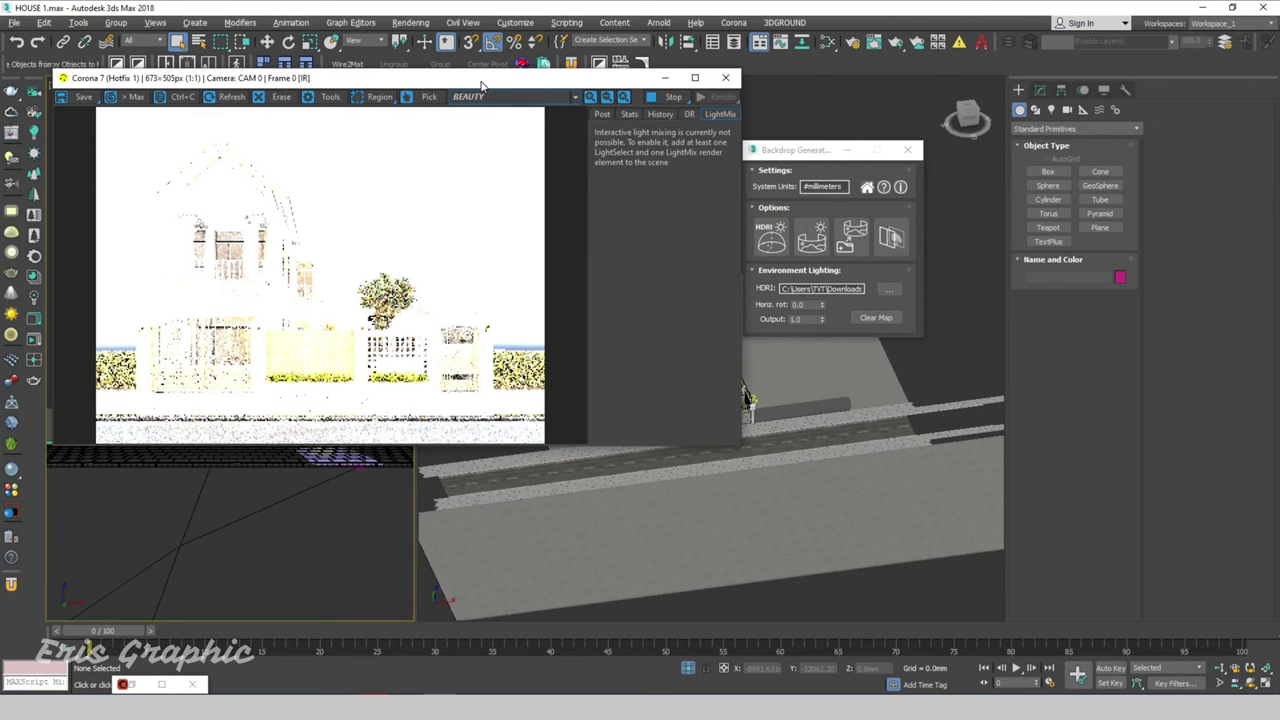
drag(790, 150, 798, 152)
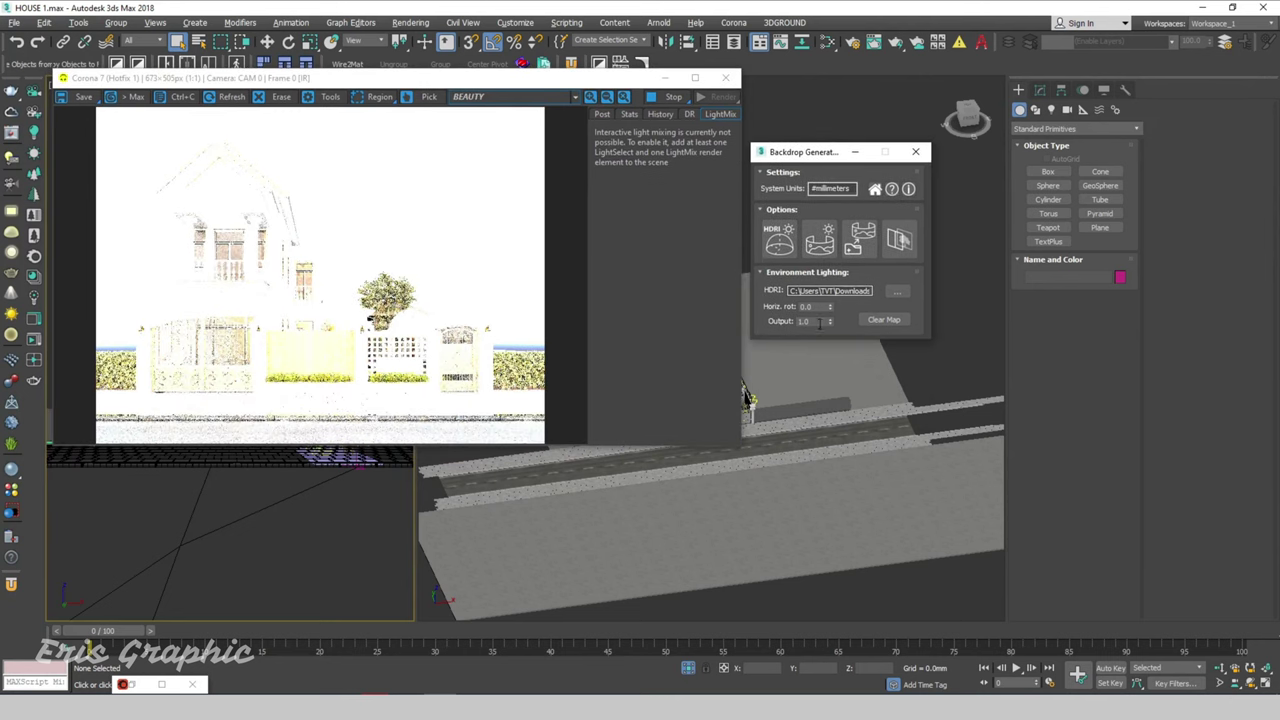
click(315, 244)
click(826, 321)
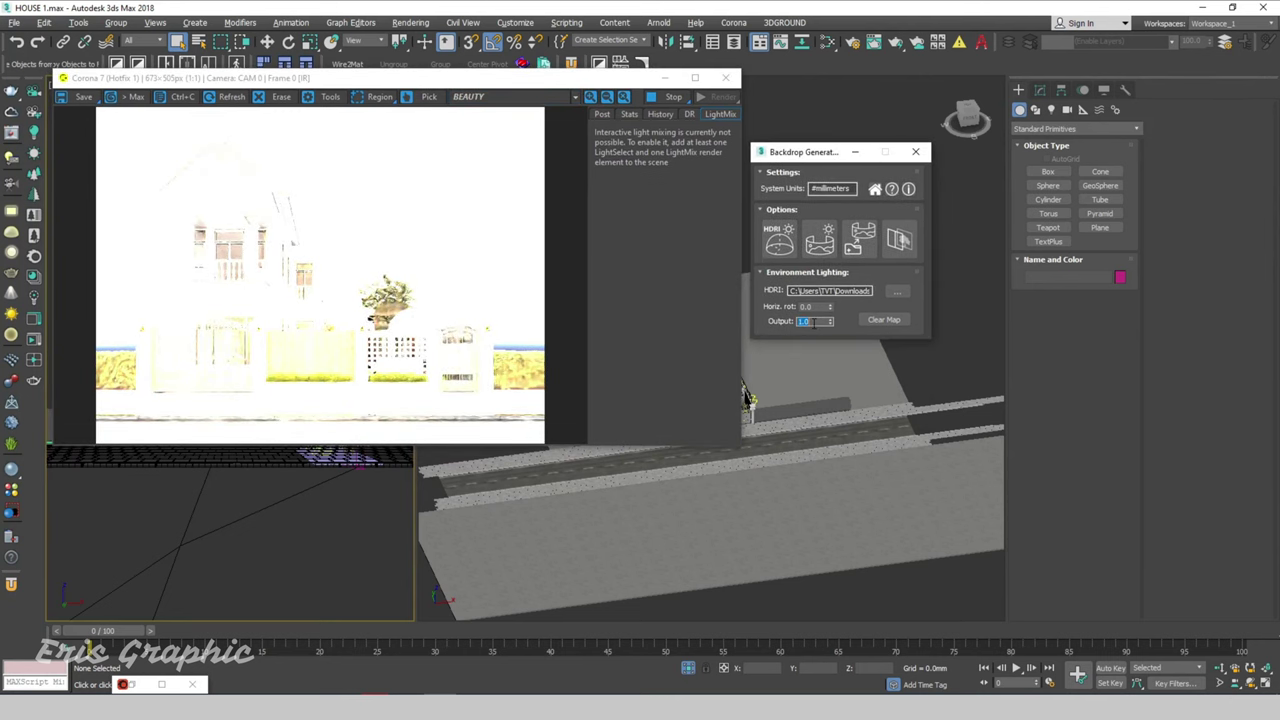
Lower the HDRI Output to 0.1 and watch the interactive render refine
text(0.5)
key(Return)
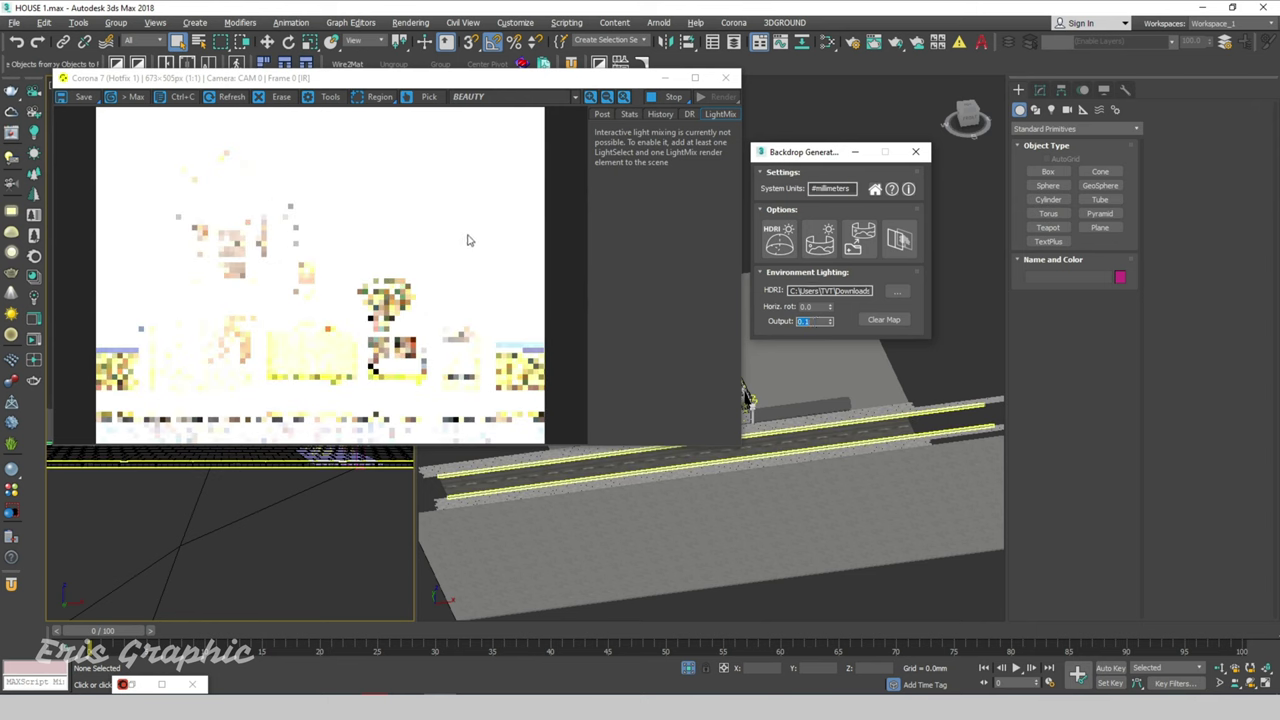
click(467, 240)
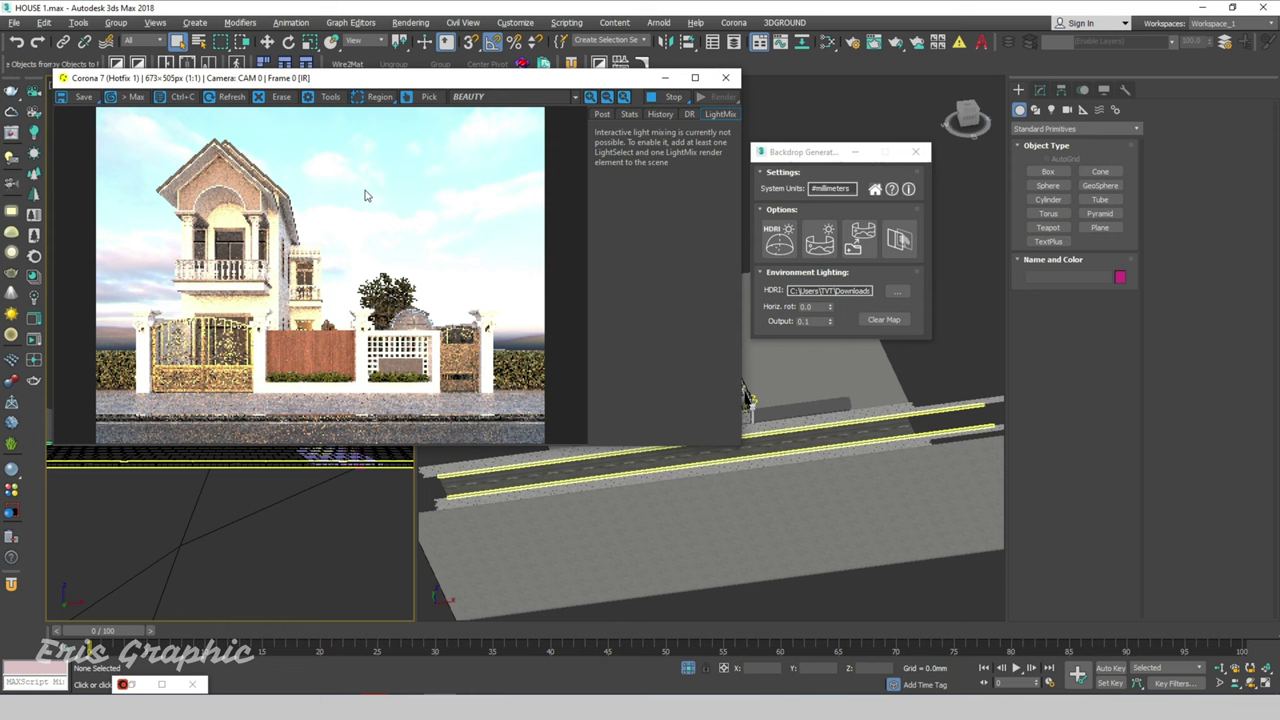
drag(795, 152, 820, 145)
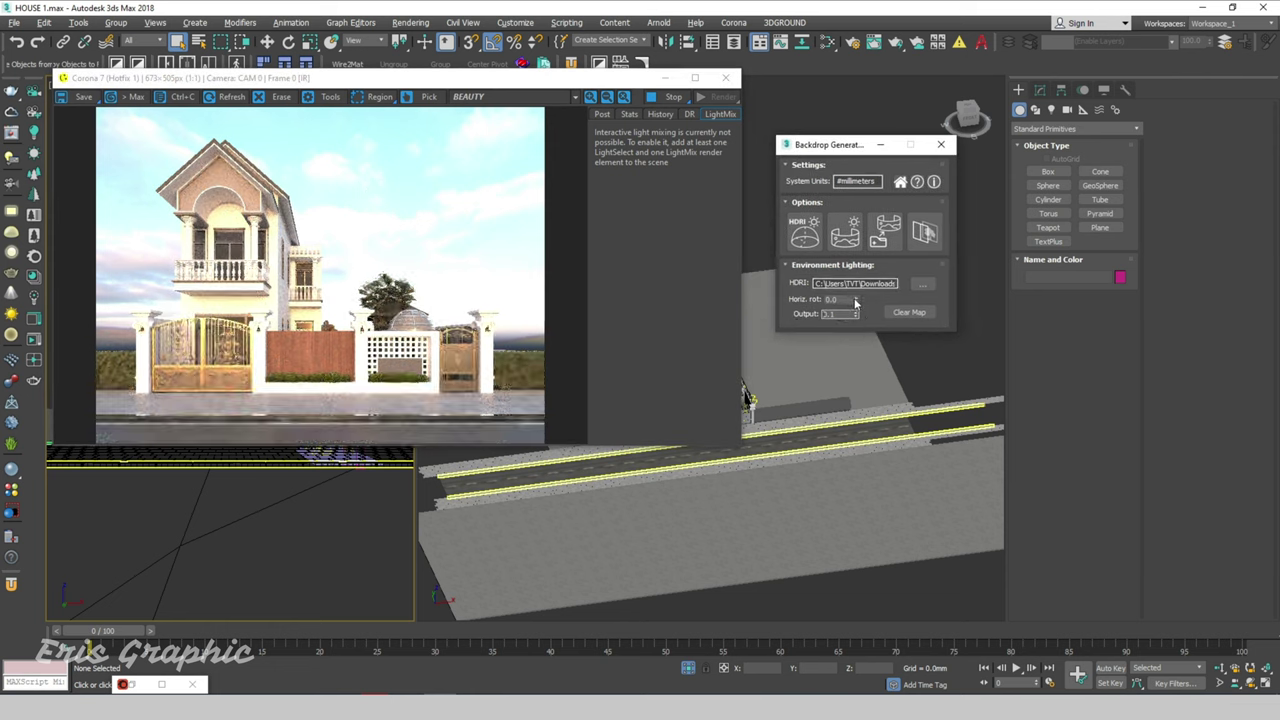
Rotate the HDRI horizontally through 10, 30, 60 and finally 120 degrees
drag(855, 300, 855, 290)
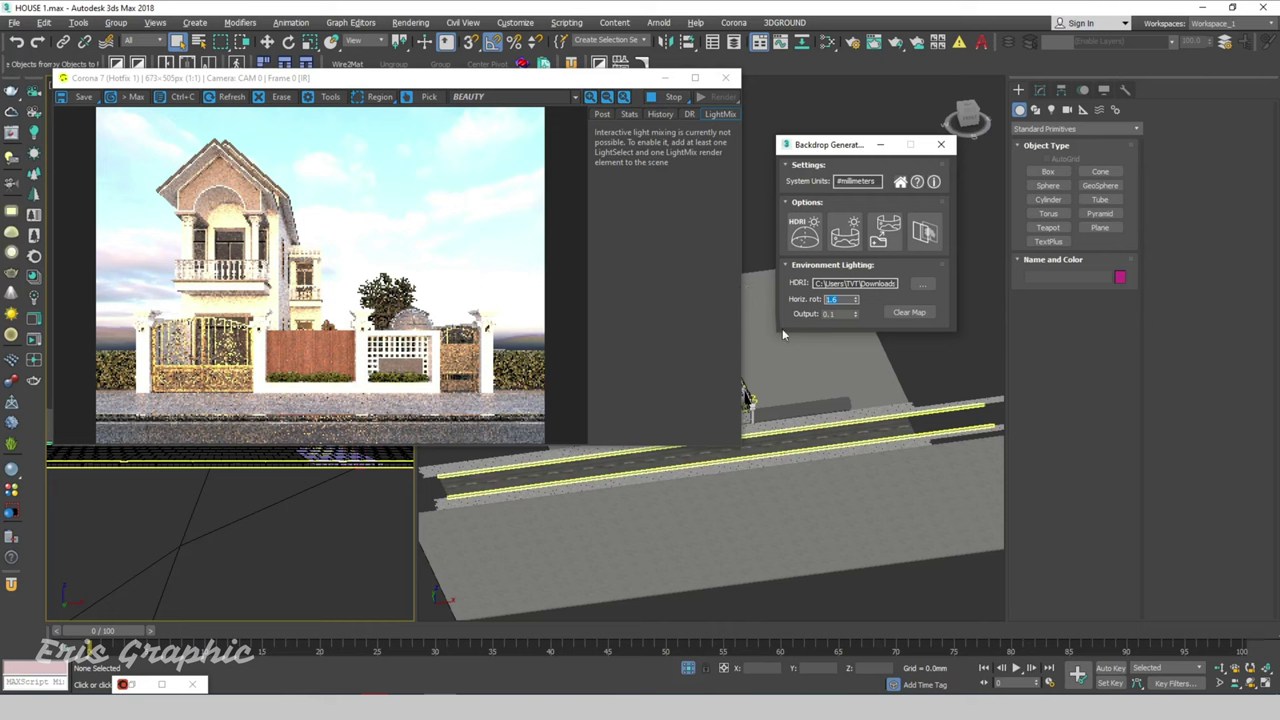
key(Return)
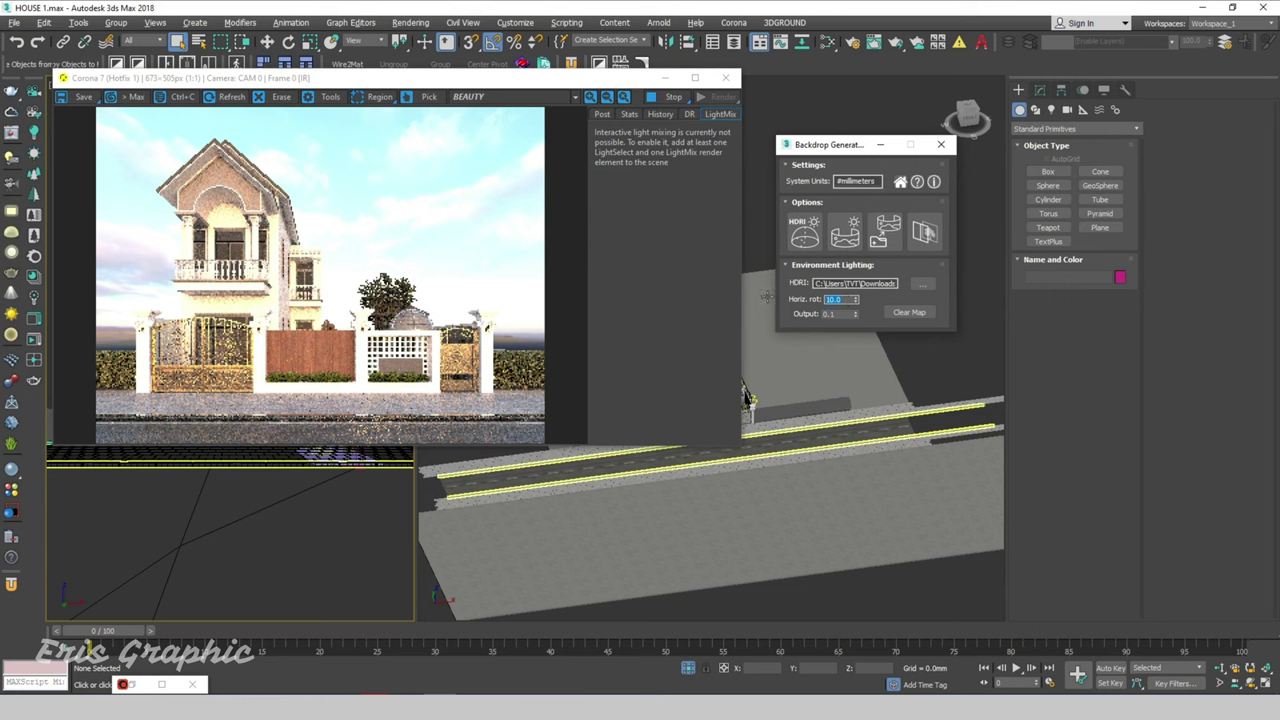
key(Return)
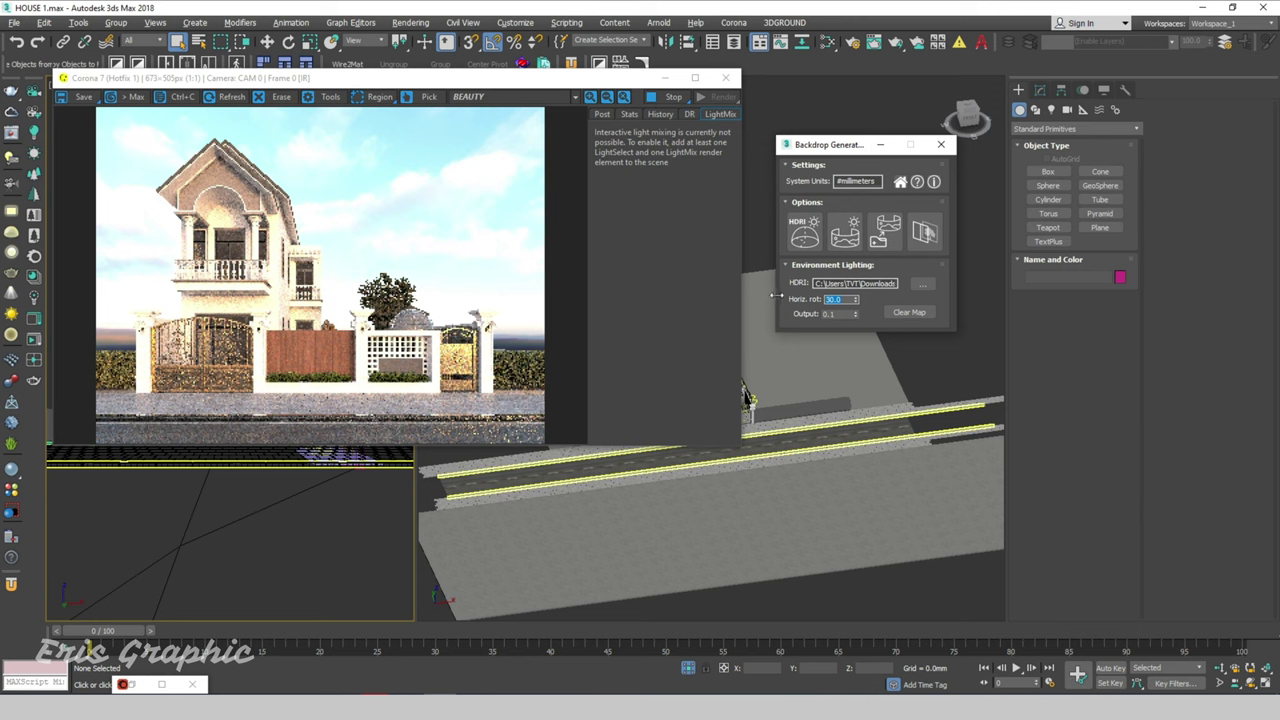
text(0)
key(Return)
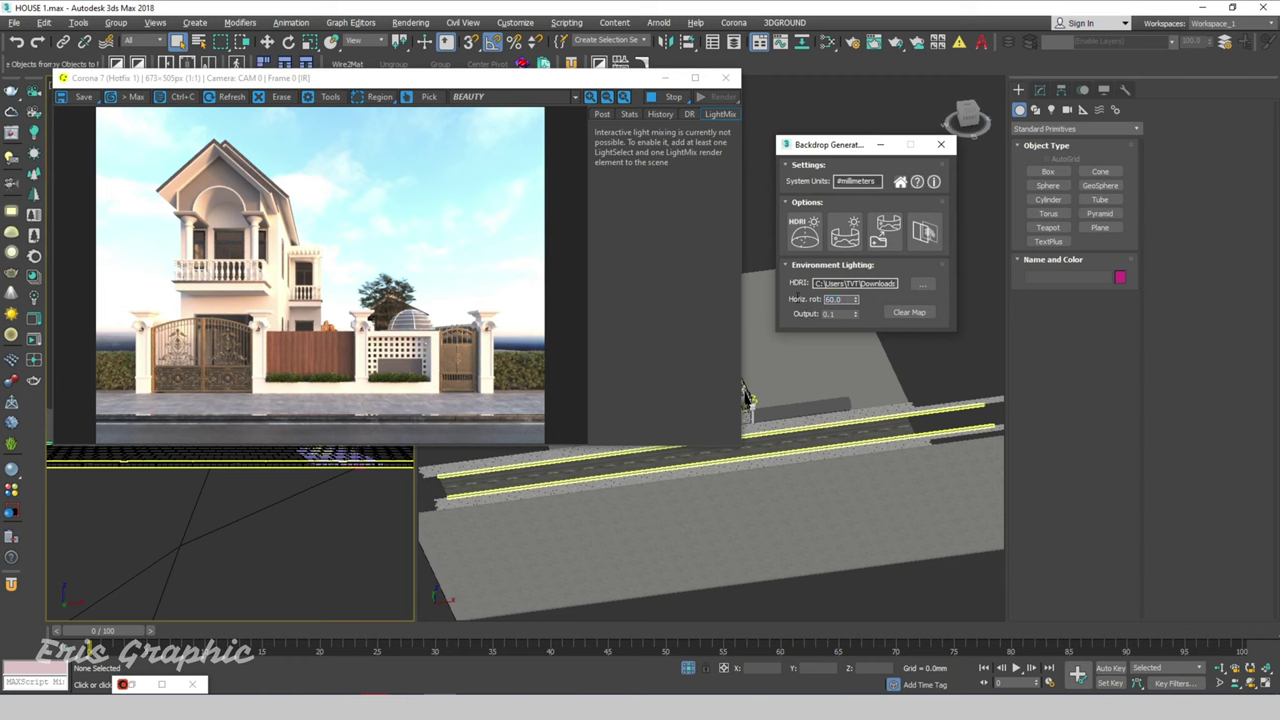
key(Return)
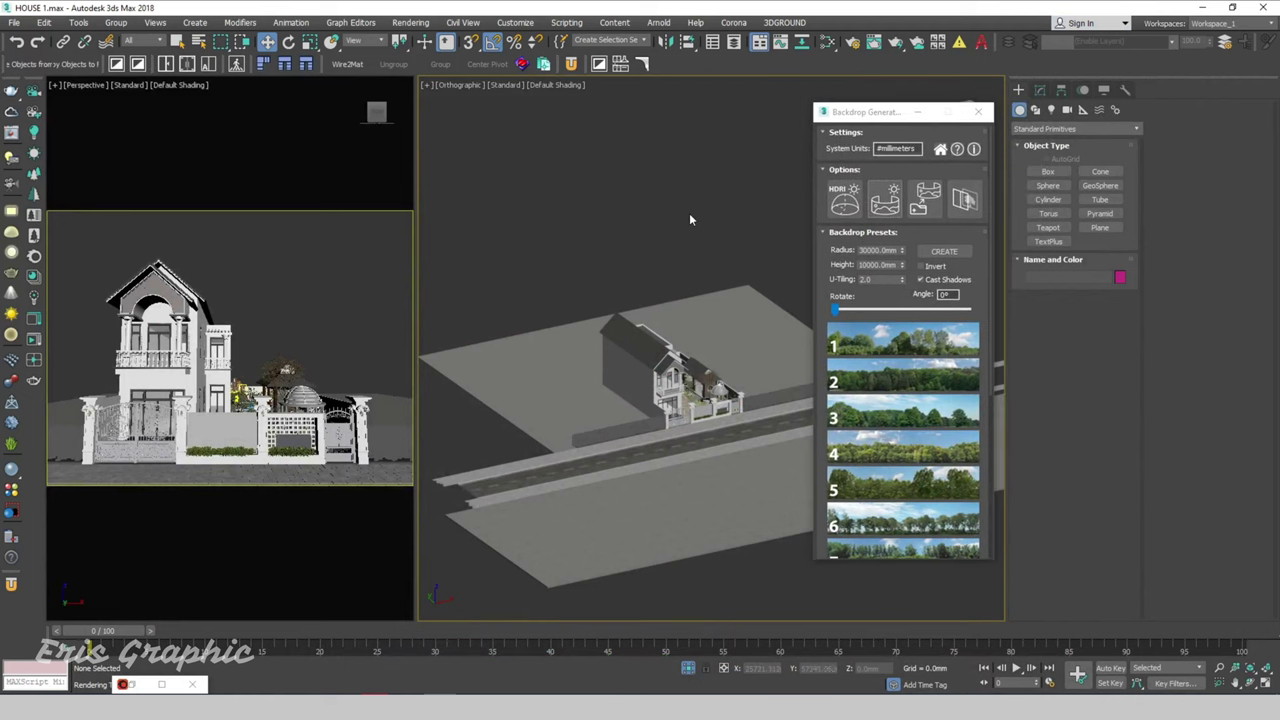
scroll(746, 591, up, 2)
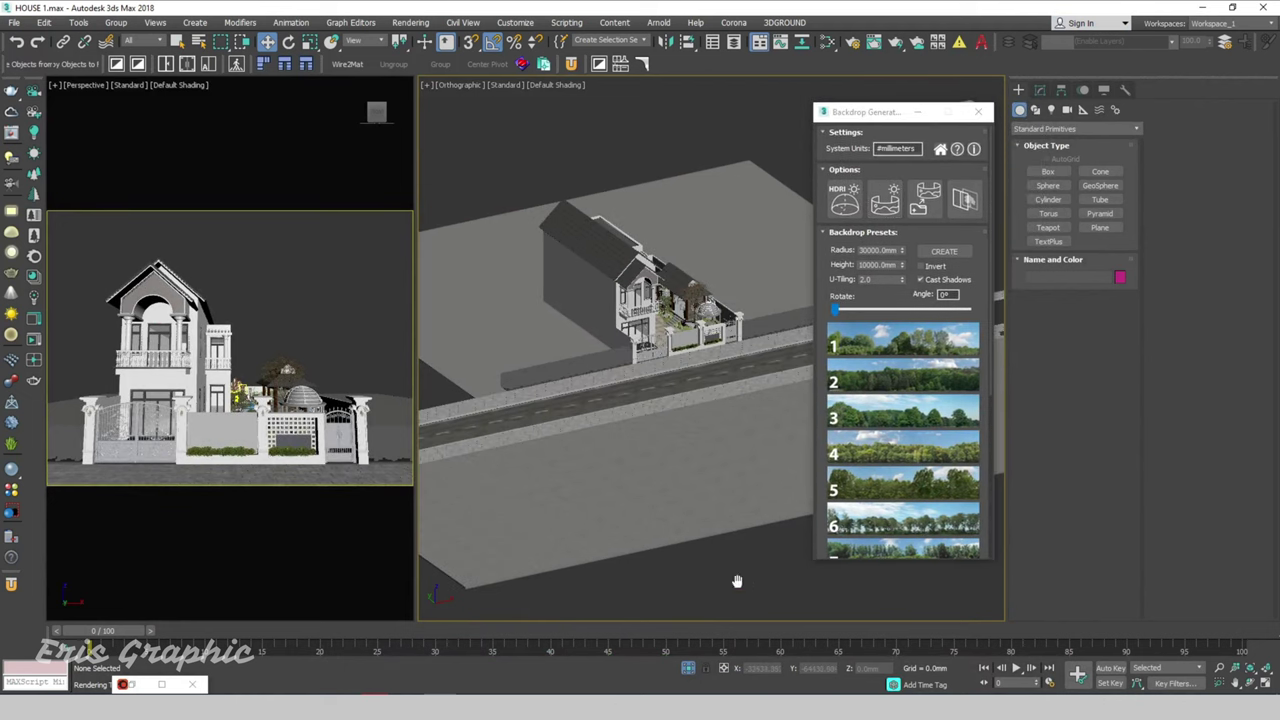
Pan the overhead view and start creating a backdrop cylinder from the Backdrop Generator panel
middle_drag(737, 581, 710, 618)
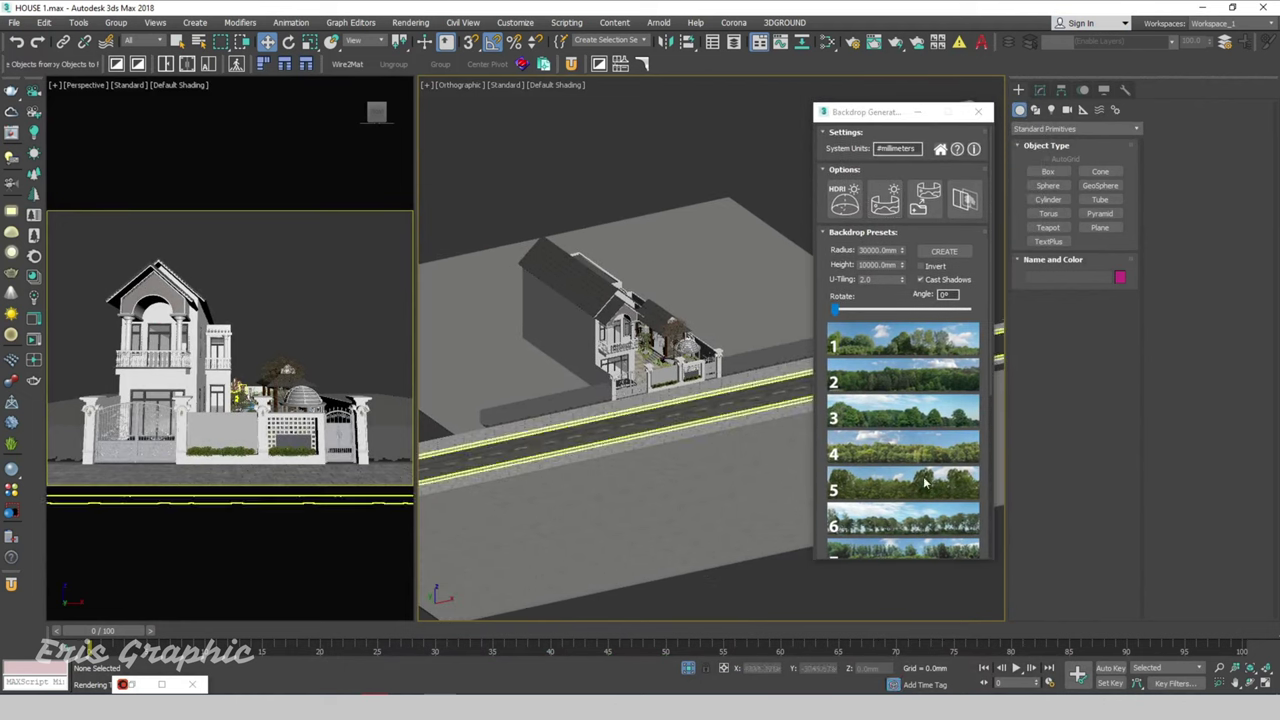
click(910, 414)
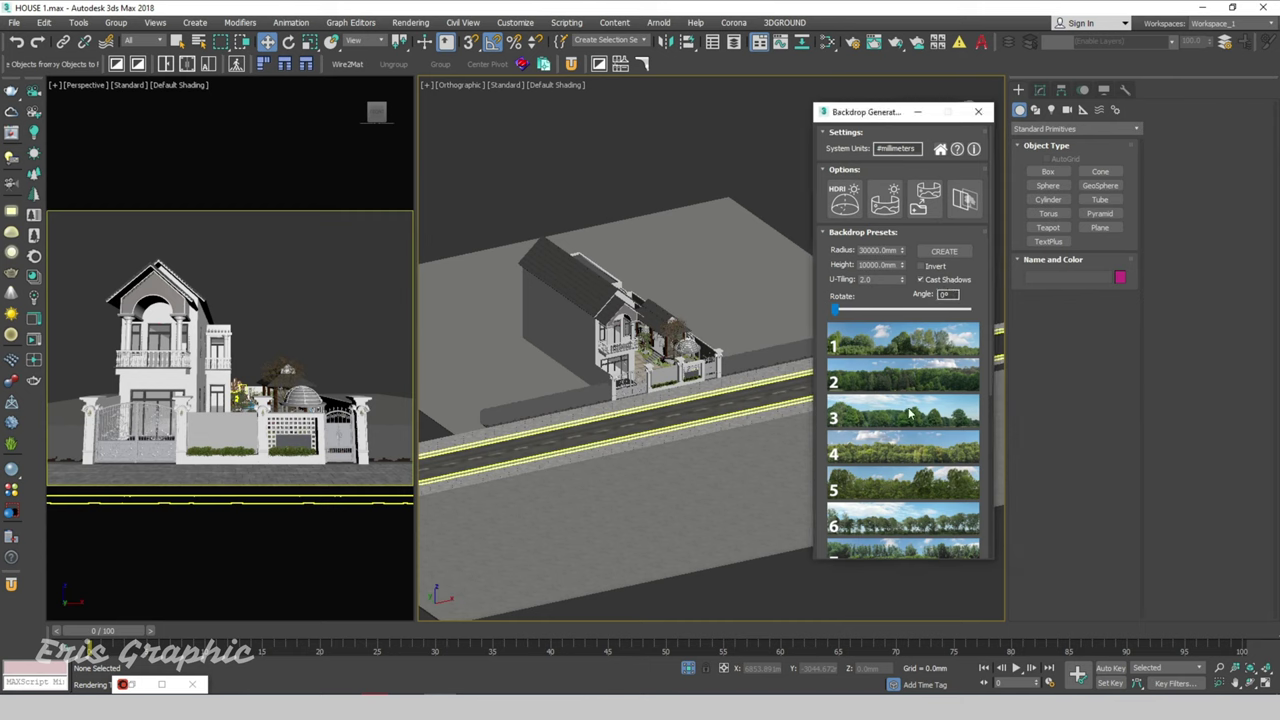
click(944, 251)
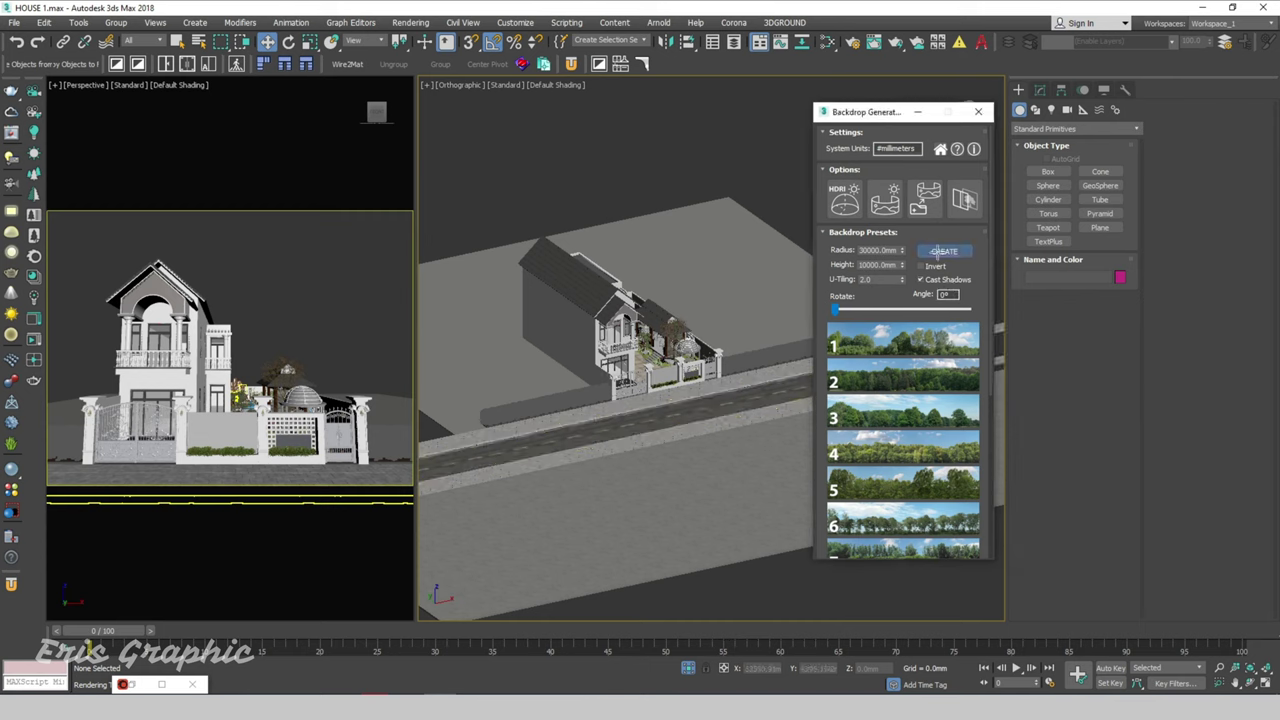
scroll(602, 302, down, 3)
scroll(660, 400, down, 3)
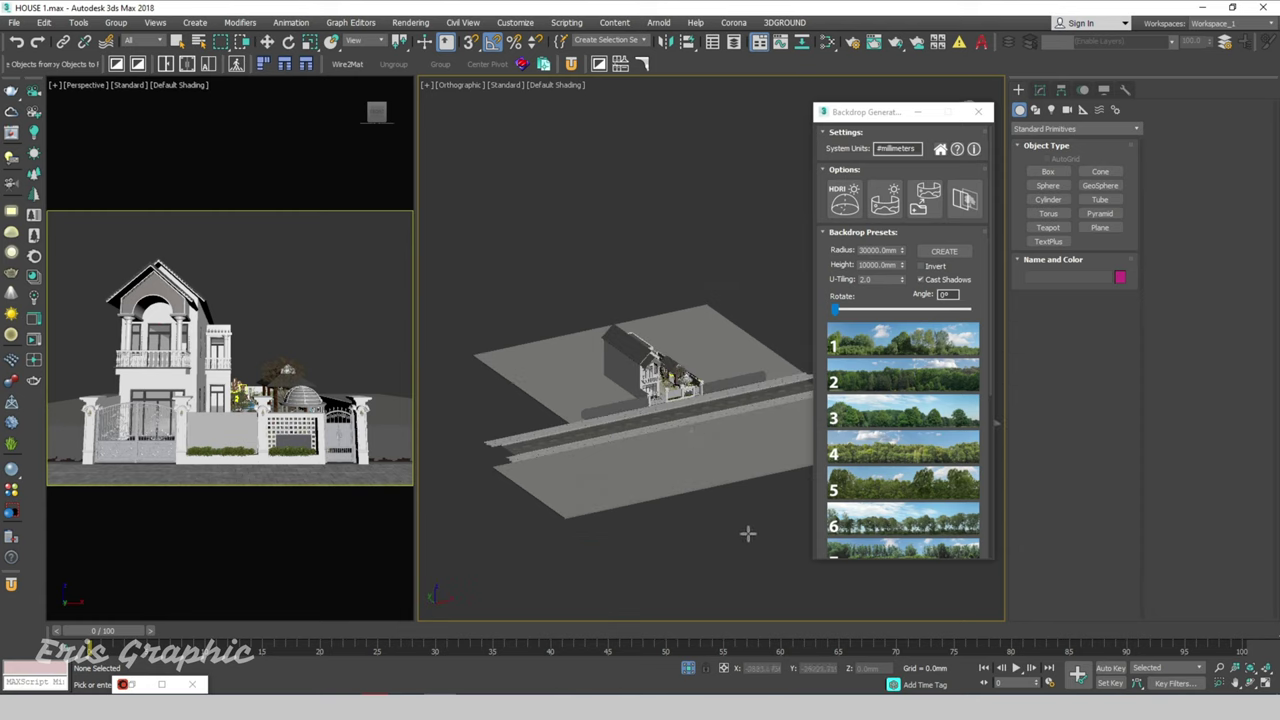
scroll(721, 489, down, 2)
scroll(684, 383, down, 1)
scroll(668, 357, up, 3)
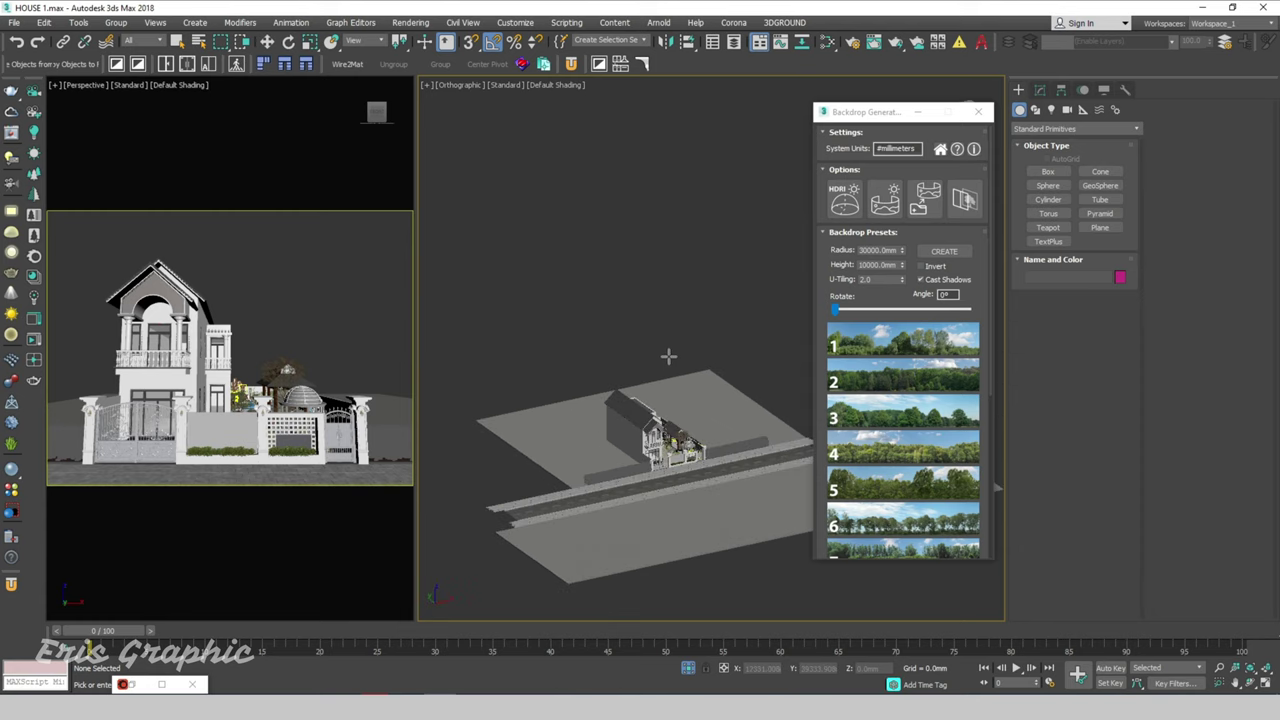
scroll(646, 325, down, 3)
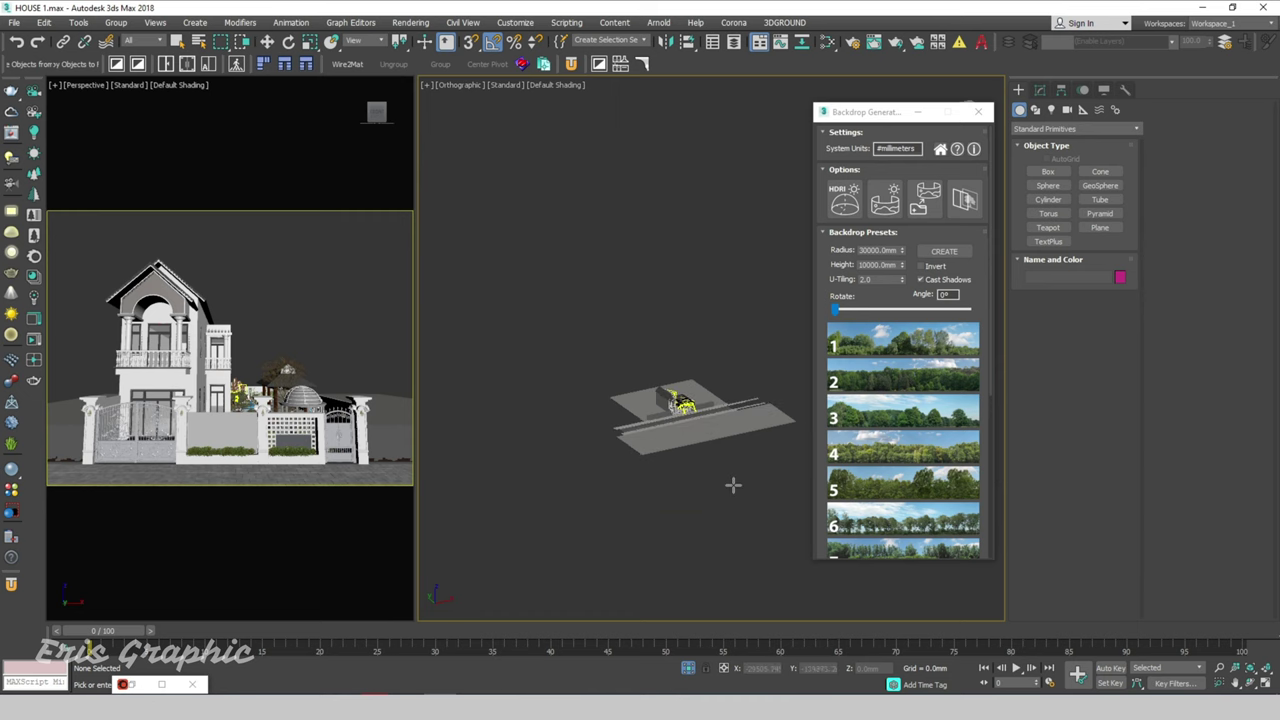
Tilt the view and create the BG_Preset_000 tree ring (30000 mm radius, 10000 mm high)
key(w)
scroll(734, 471, up, 5)
alt+middle_drag(709, 517, 729, 471)
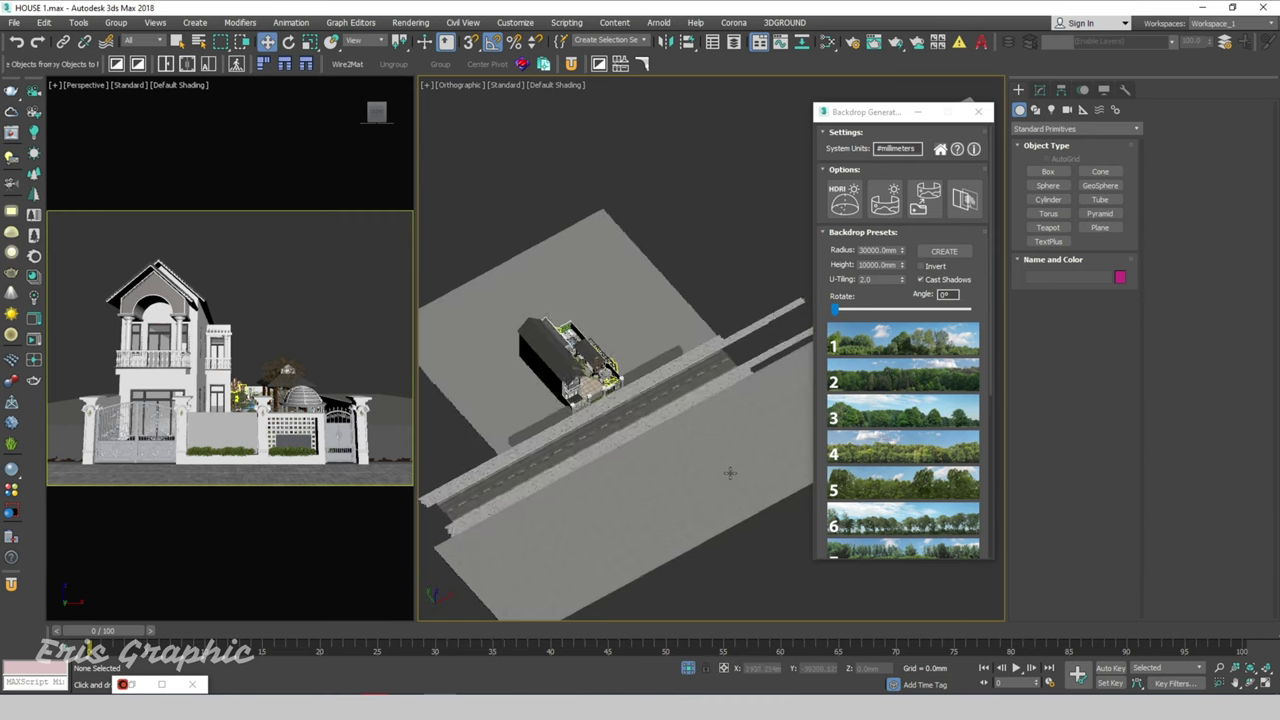
click(944, 251)
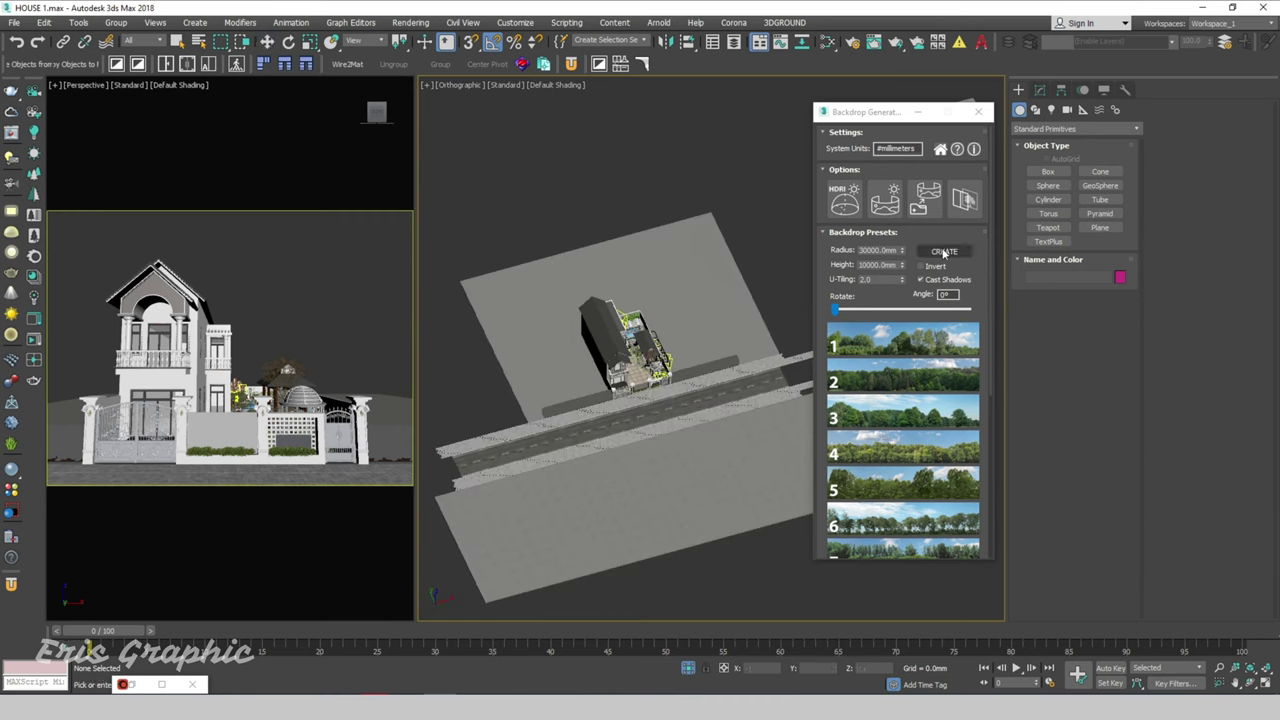
scroll(690, 333, down, 2)
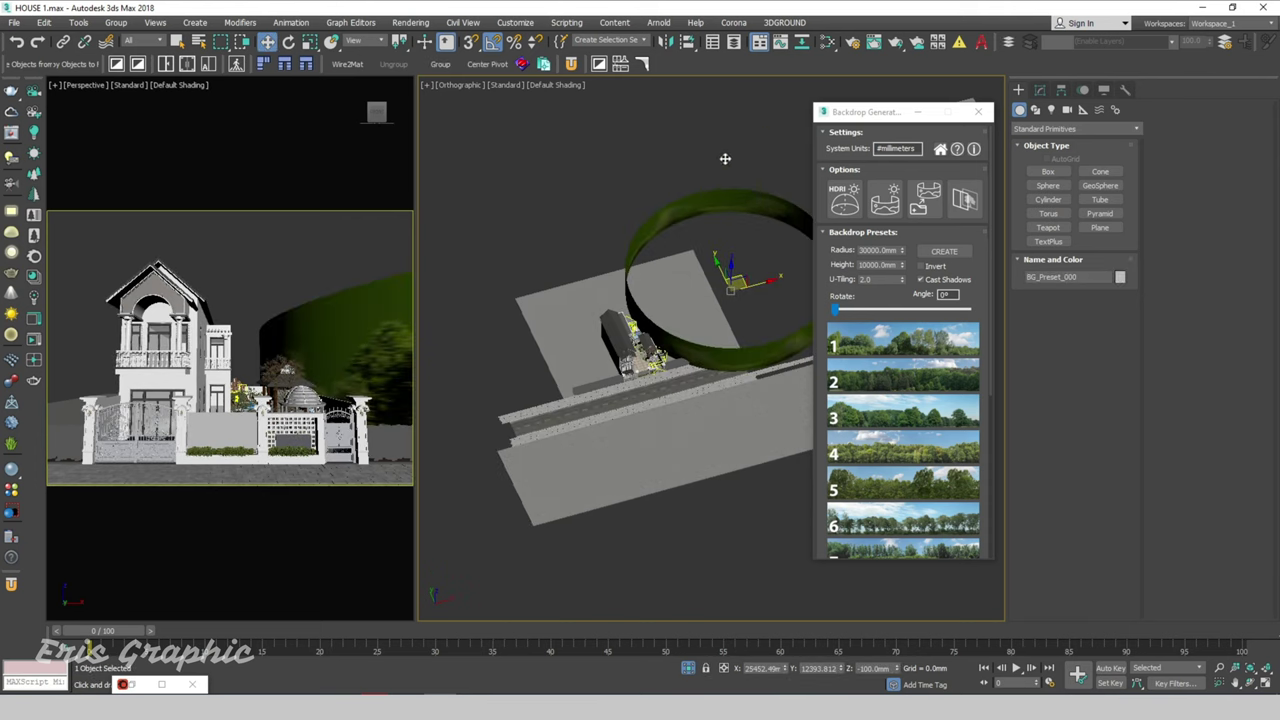
Select BG_Preset_000 in Top view with Edged Faces, centre it on the house, then orbit back
scroll(746, 152, down, 2)
ctrl+click(700, 262)
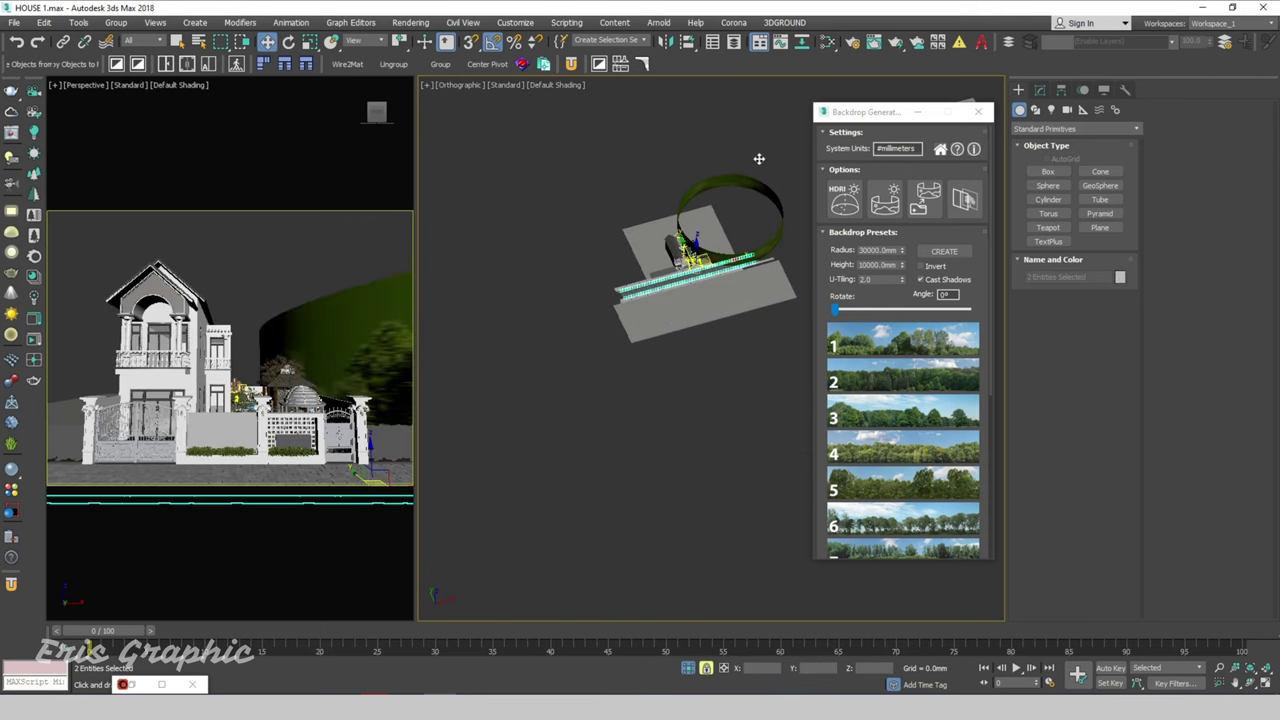
click(742, 212)
key(t)
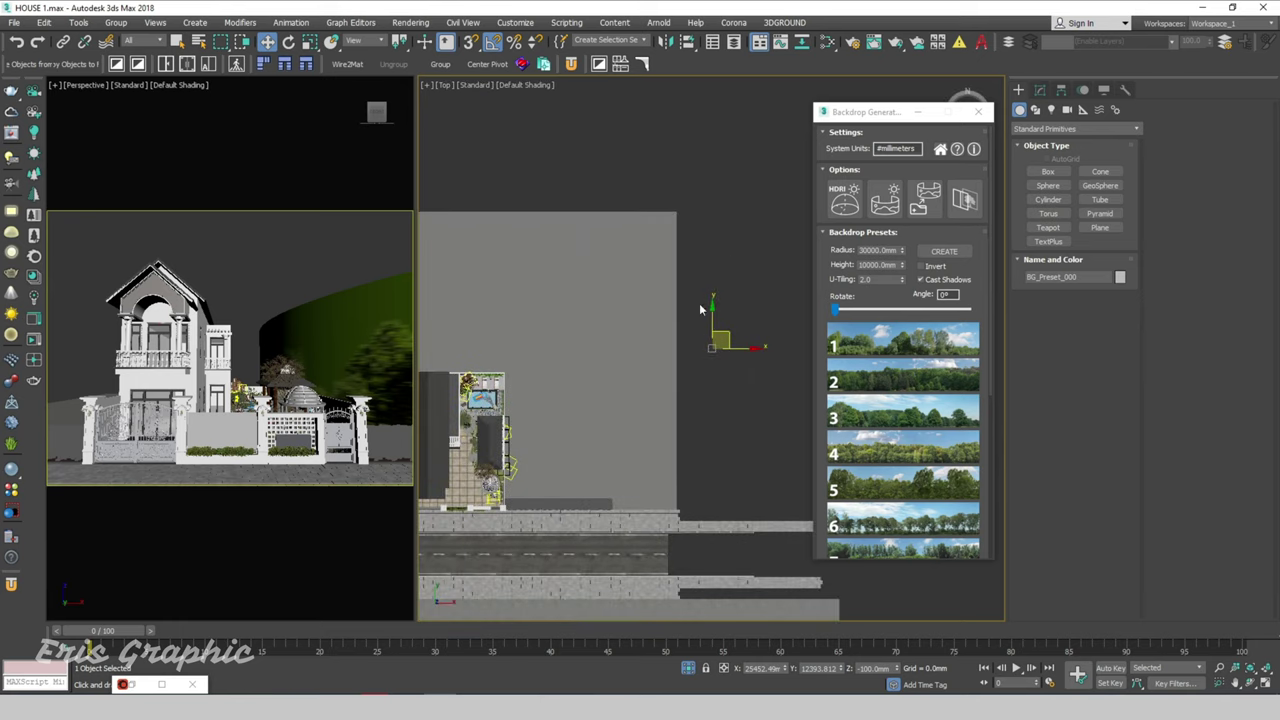
scroll(700, 309, down, 3)
key(F4)
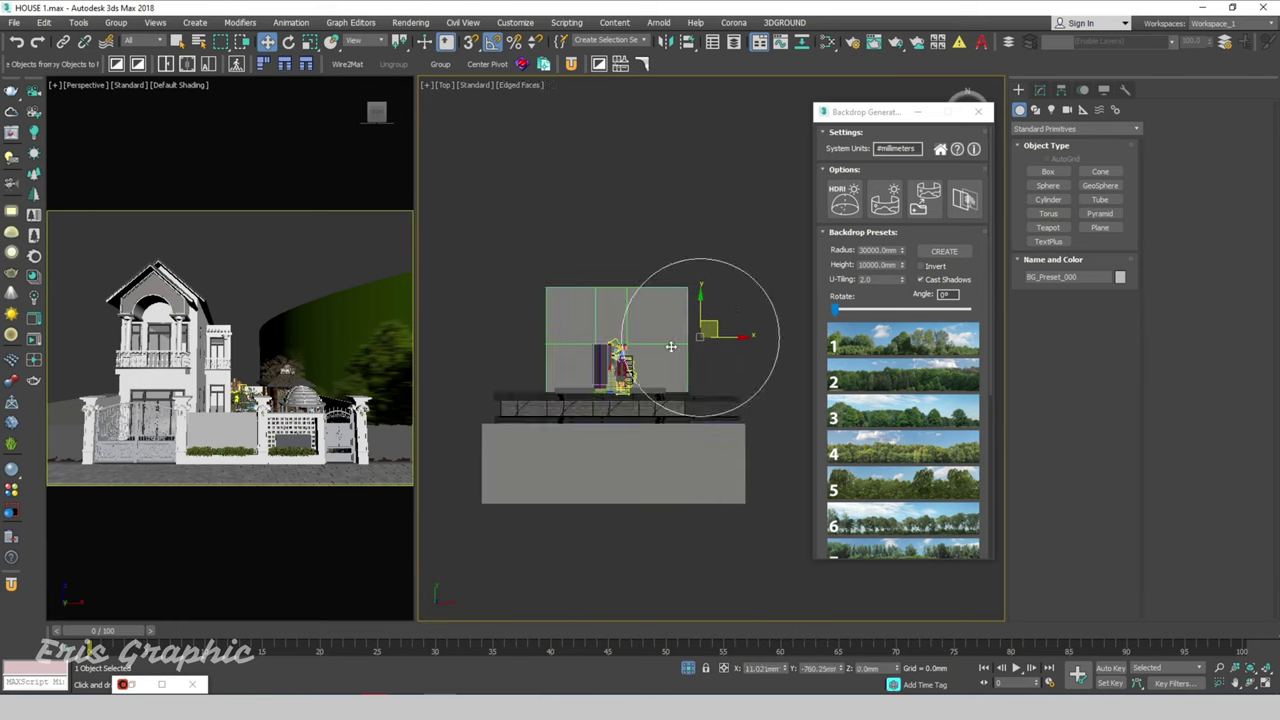
drag(671, 346, 624, 360)
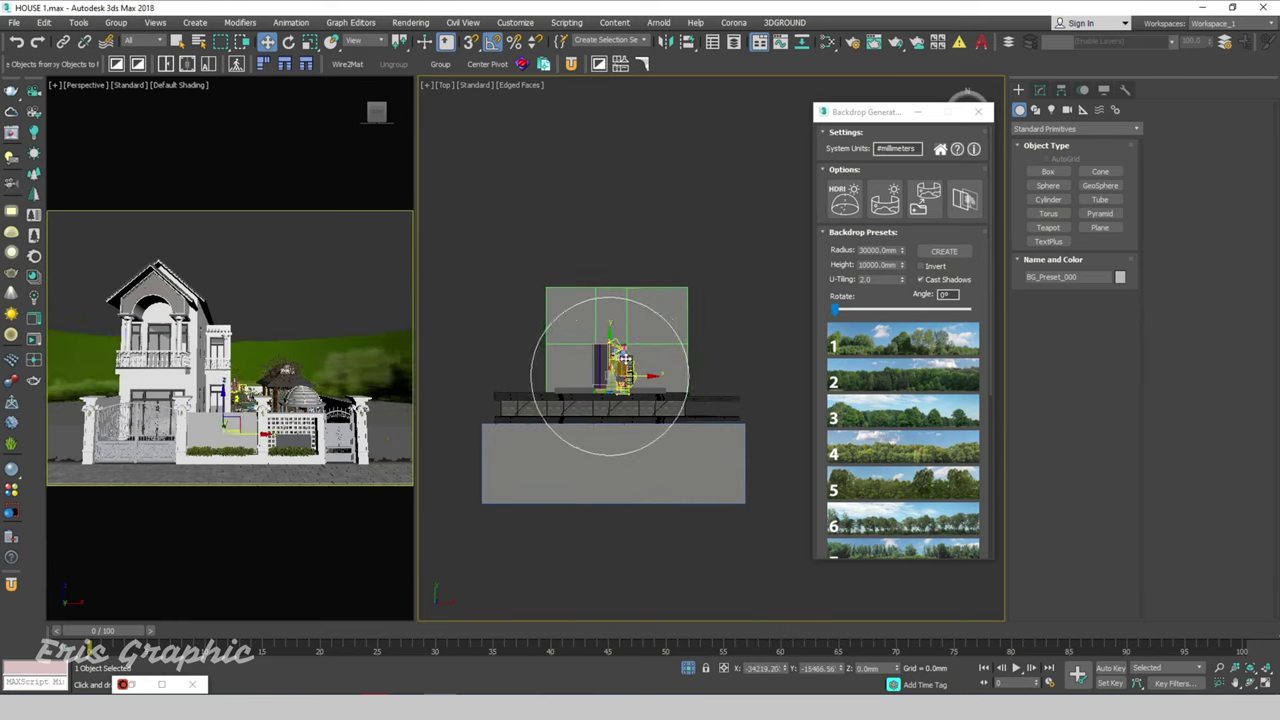
alt+middle_drag(662, 528, 695, 452)
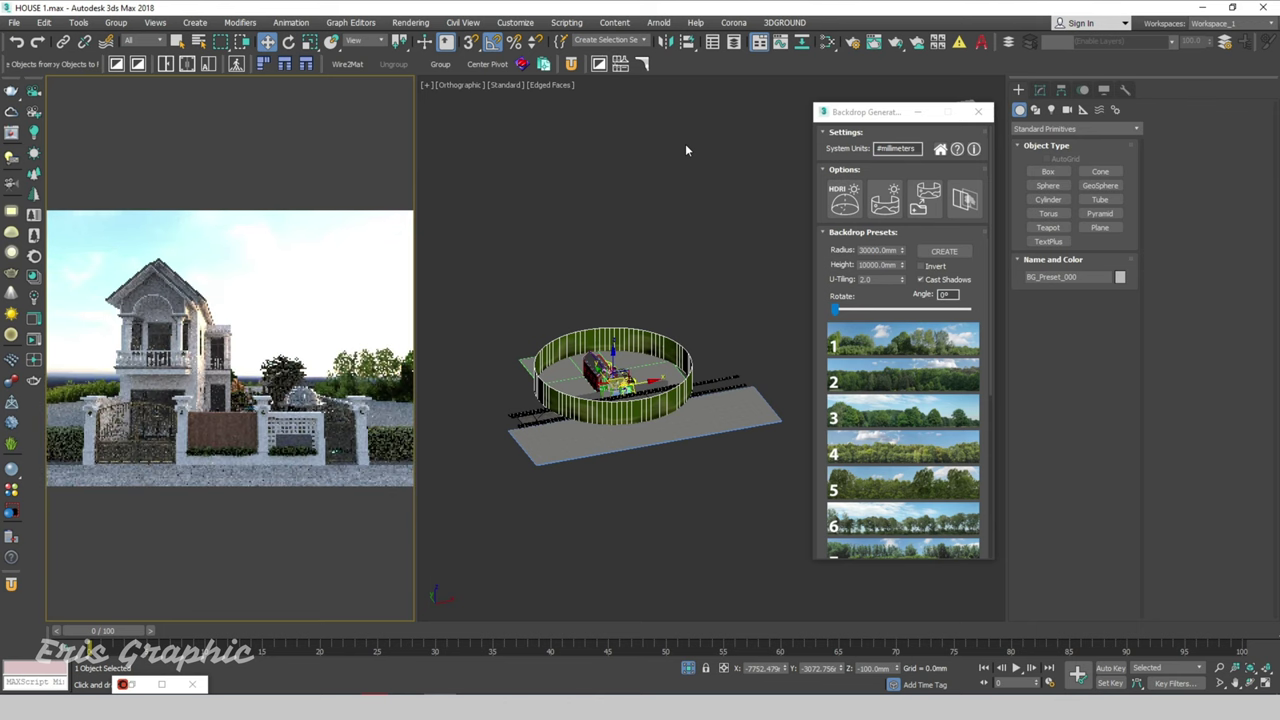
Rotate the backdrop image to 130° and set the backdrop height to 20000 mm
scroll(617, 387, up, 2)
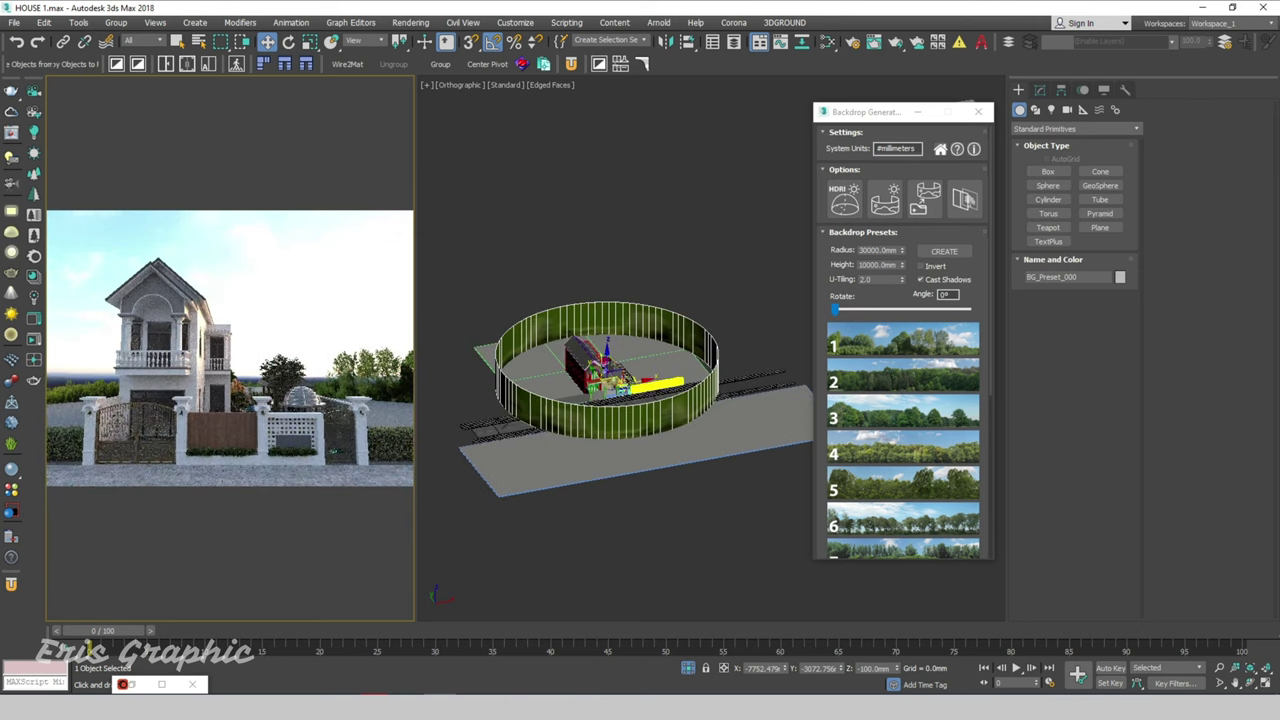
scroll(661, 349, up, 5)
scroll(669, 311, down, 3)
scroll(680, 286, down, 1)
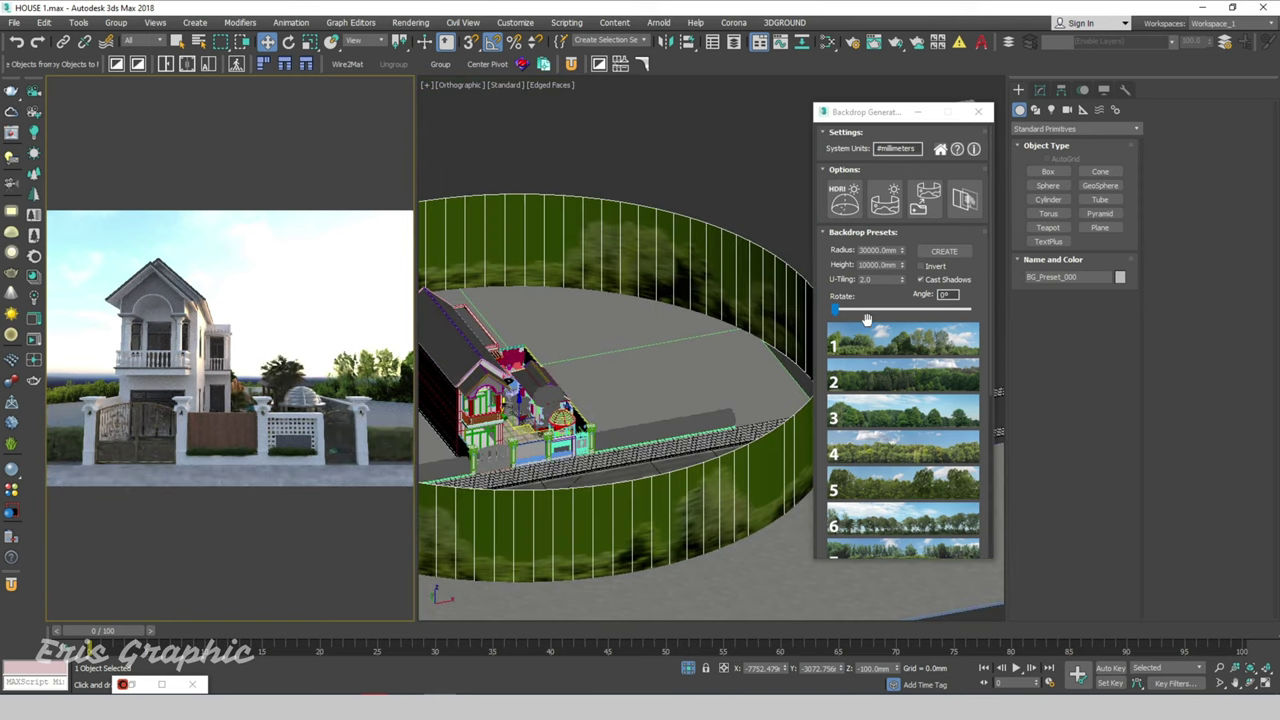
drag(836, 312, 882, 310)
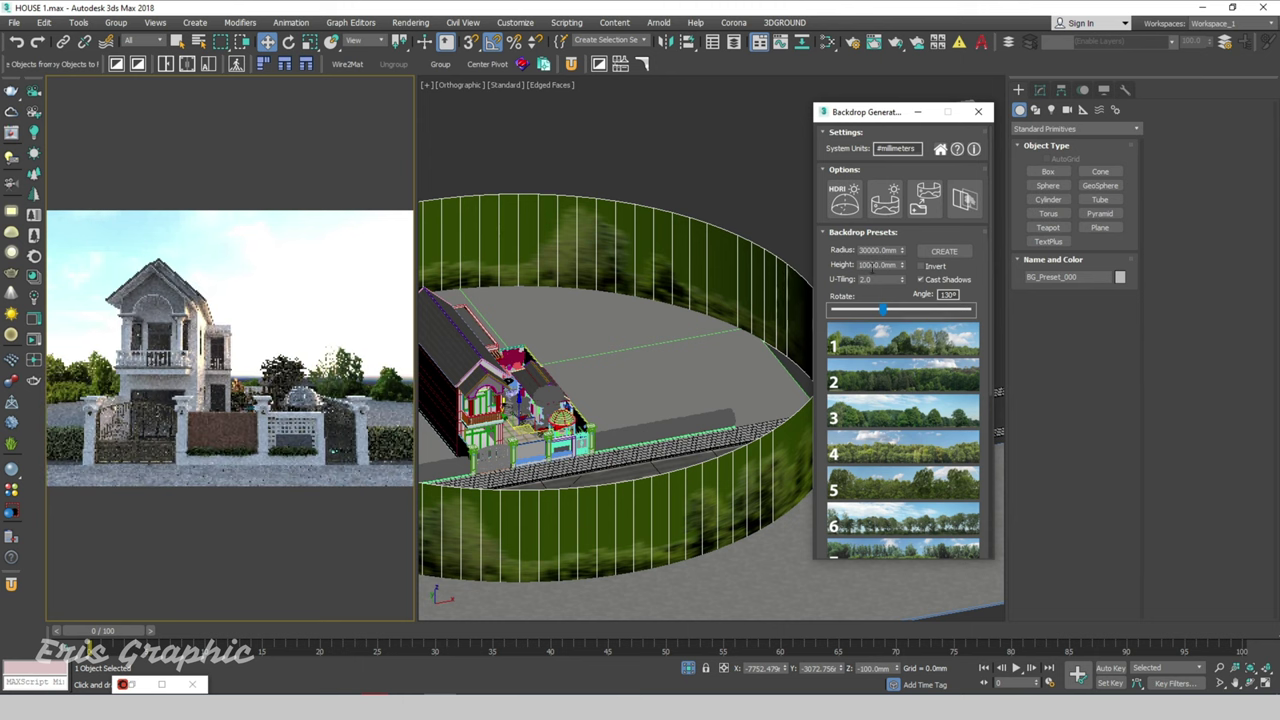
text(0)
key(Return)
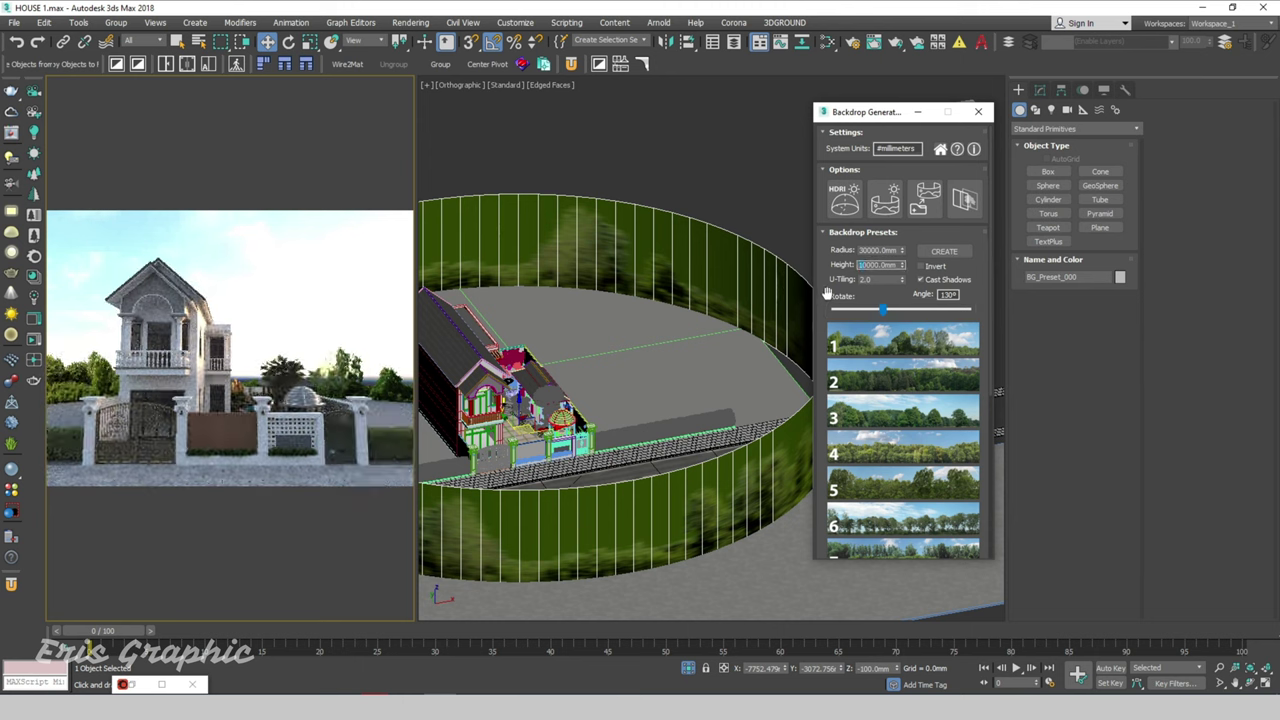
text(20000)
key(Return)
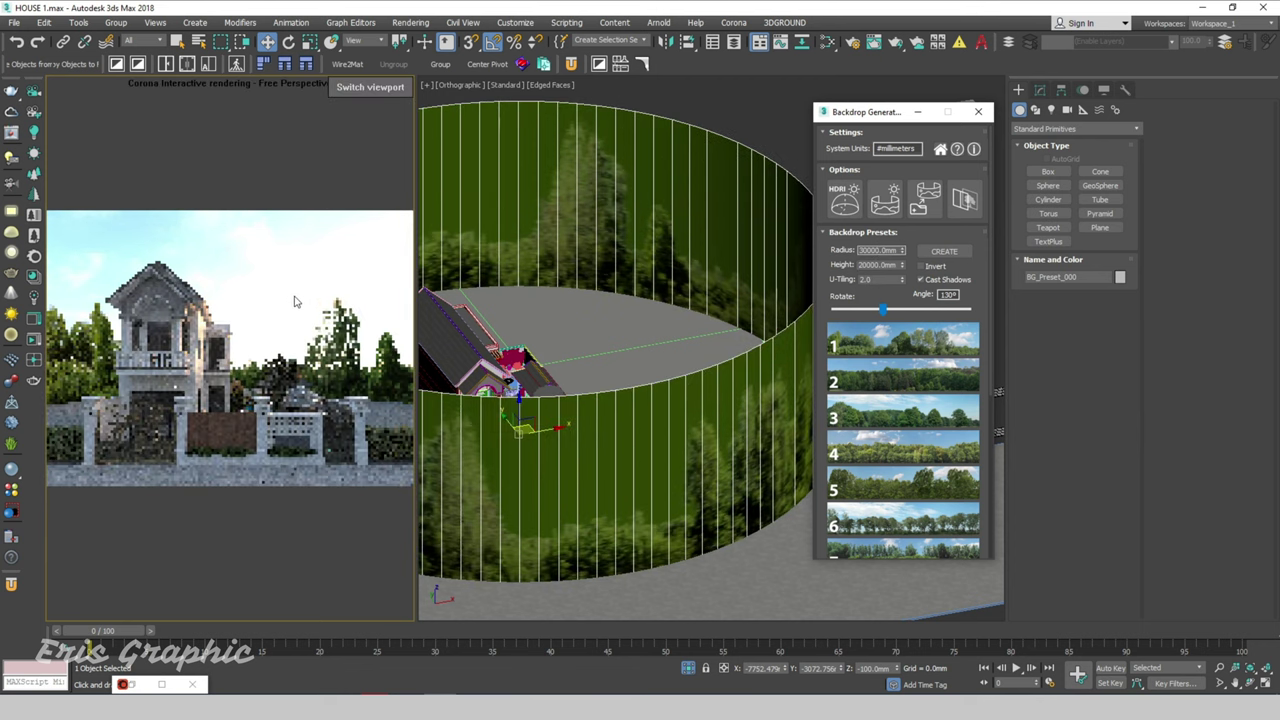
Try forest preset 4, then switch the backdrop to pine-forest preset 13 and deselect it
click(888, 458)
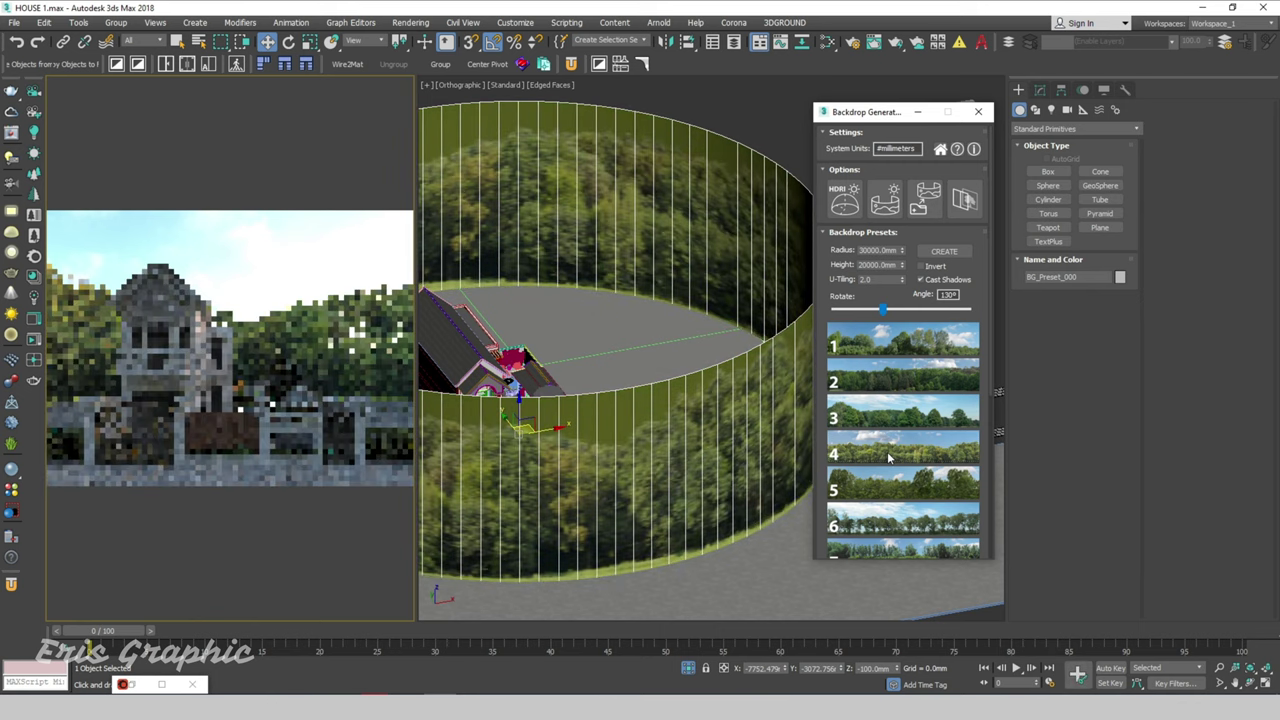
scroll(940, 505, down, 5)
scroll(922, 537, down, 1)
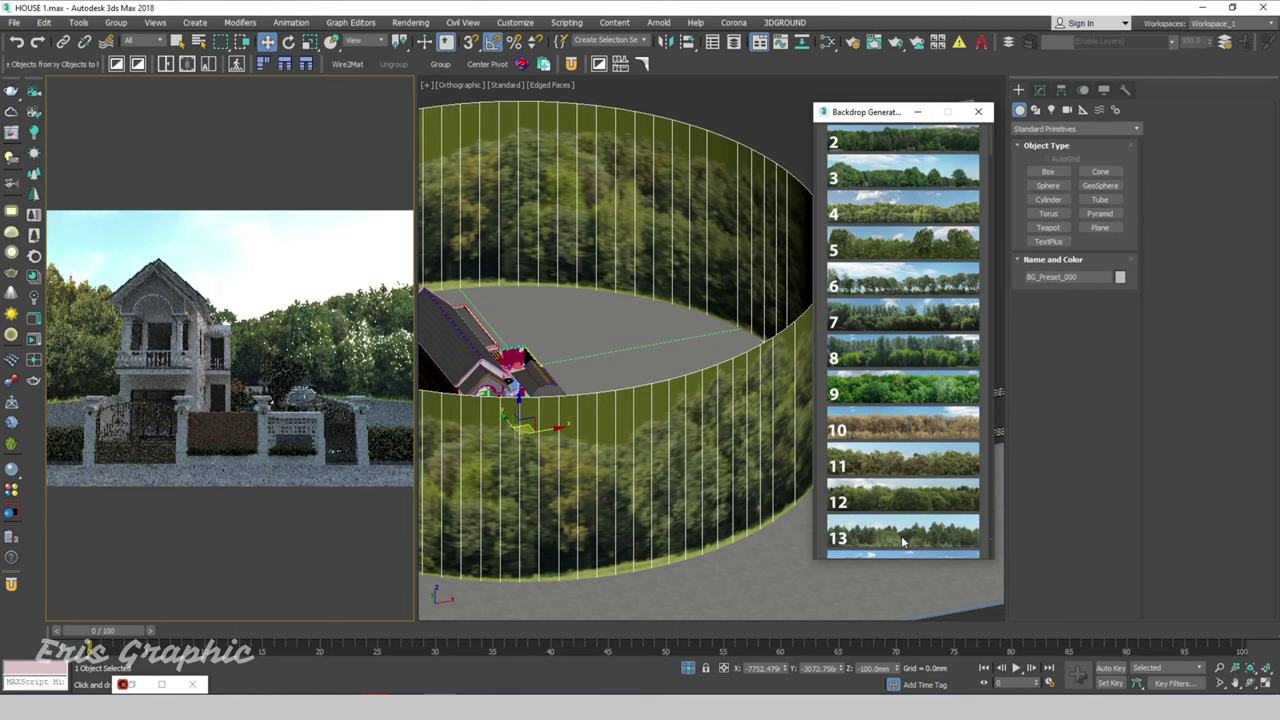
click(903, 541)
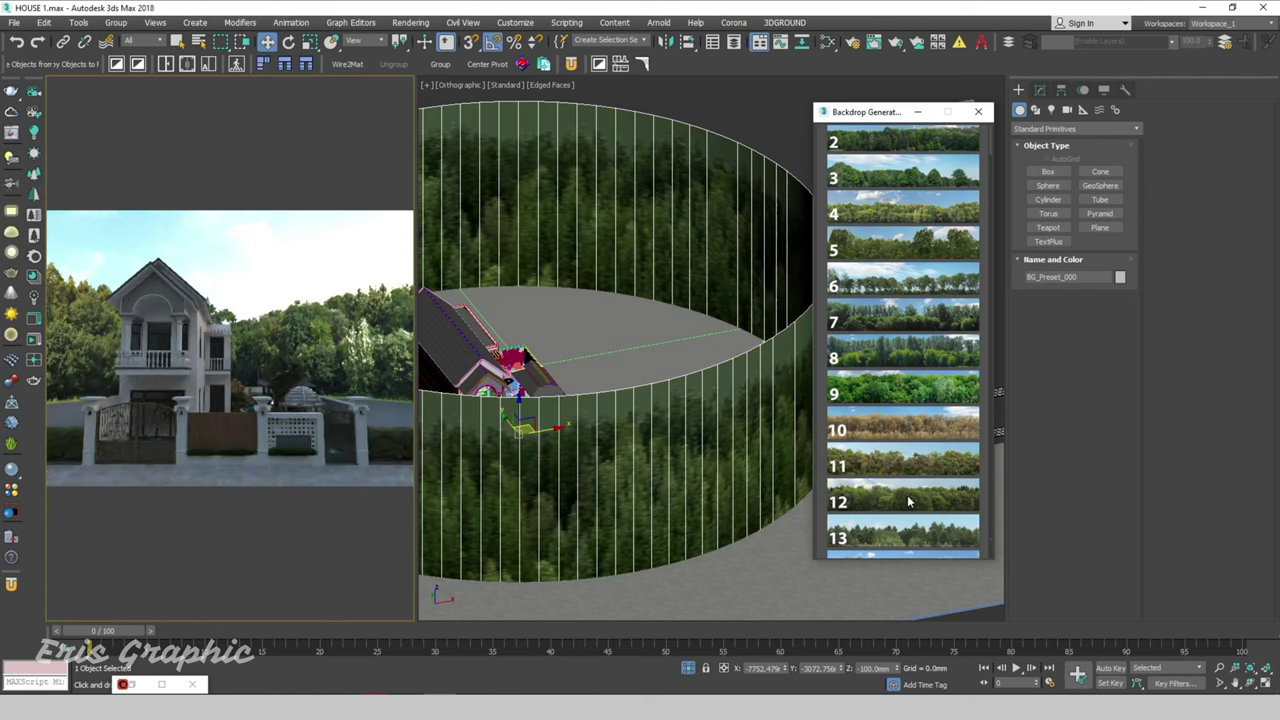
click(735, 112)
Begin editing the backdrop's Radius value
scroll(929, 352, up, 2)
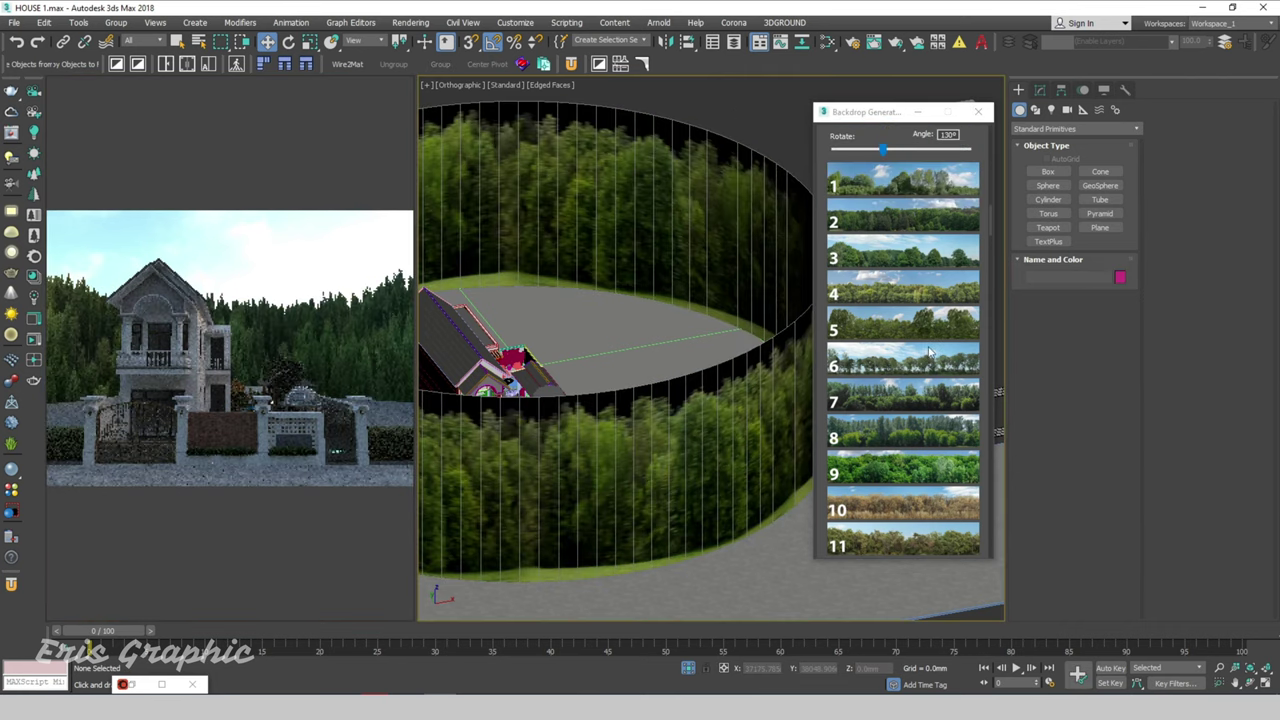
scroll(929, 352, up, 3)
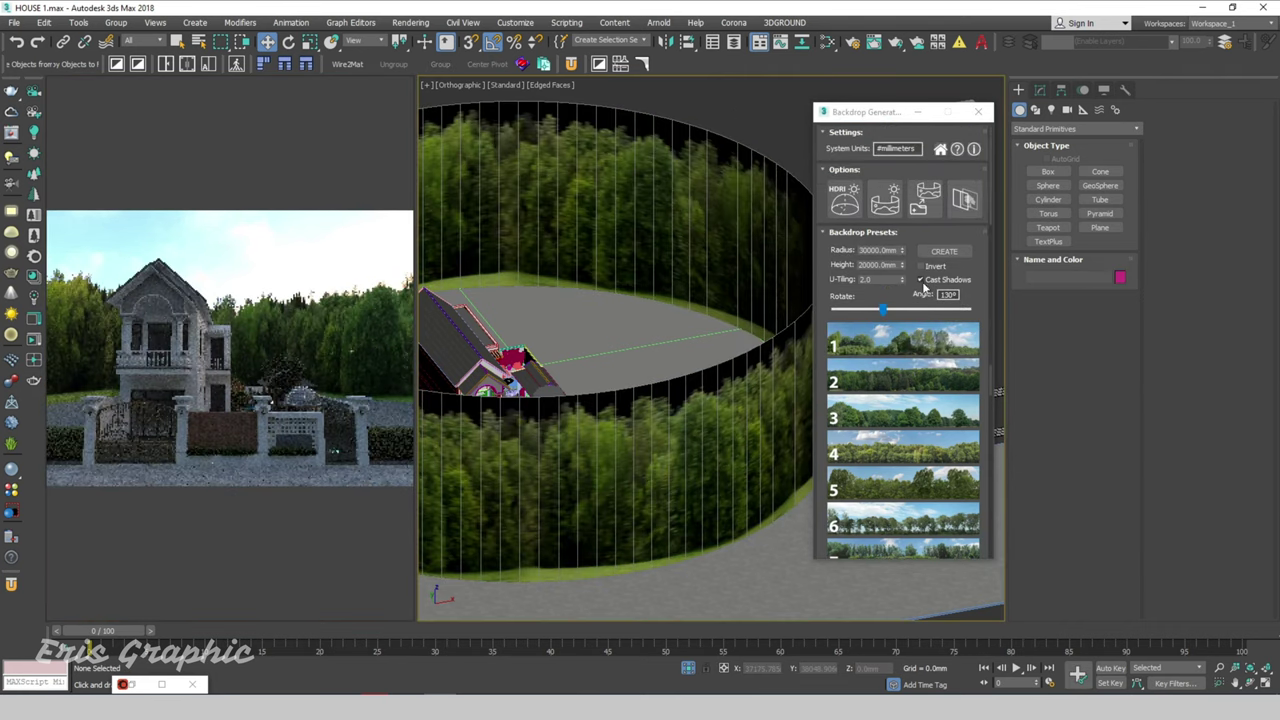
click(920, 281)
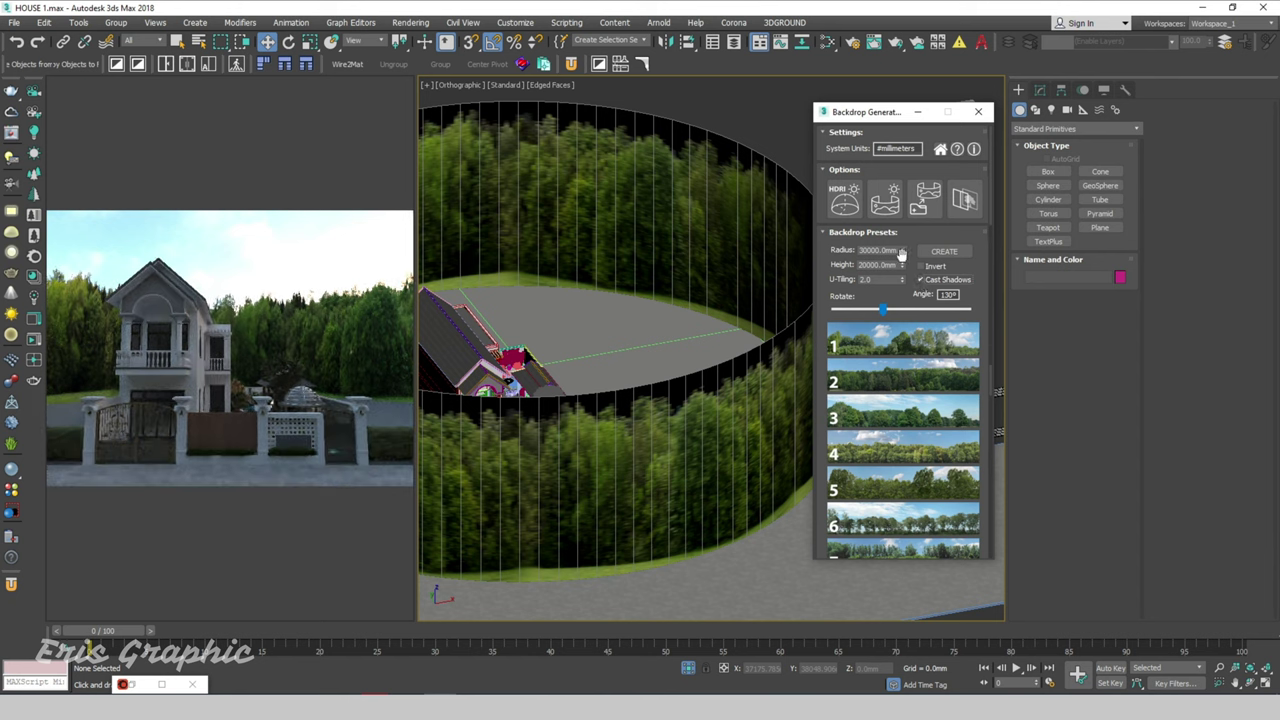
double_click(876, 250)
scroll(761, 240, down, 3)
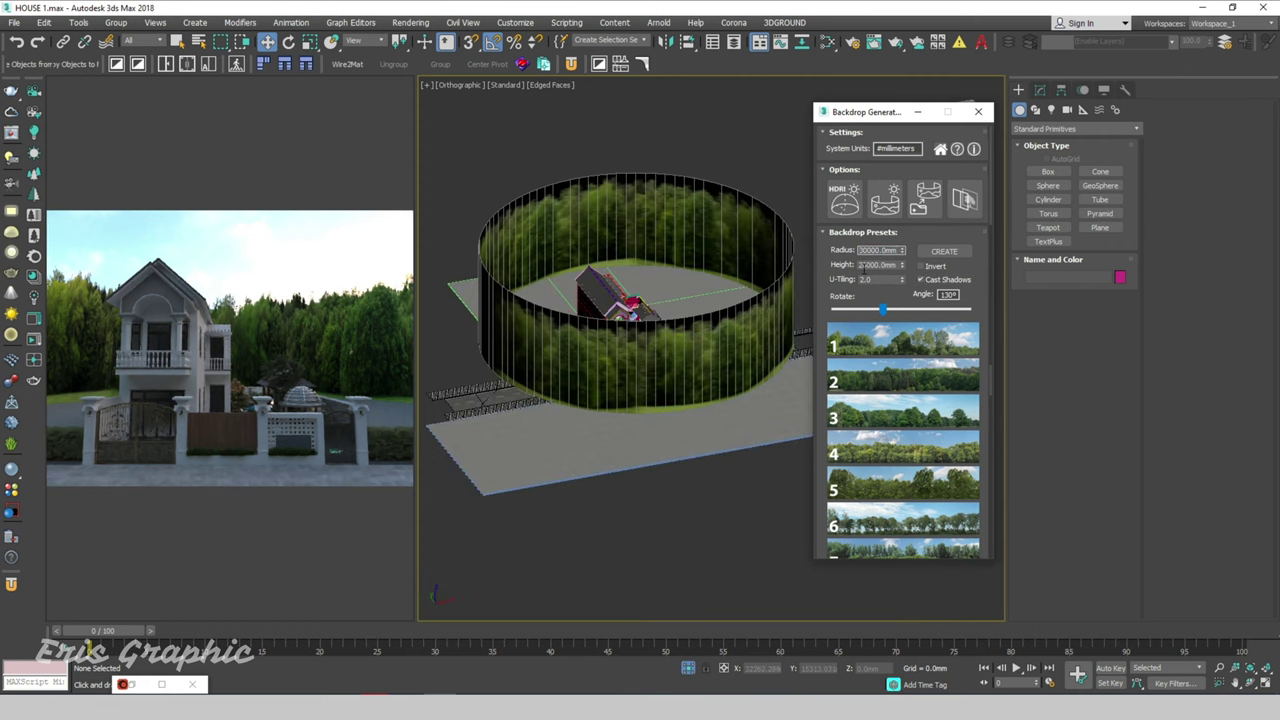
Edit the backdrop's Radius and Height values and apply the size change
drag(900, 250, 850, 254)
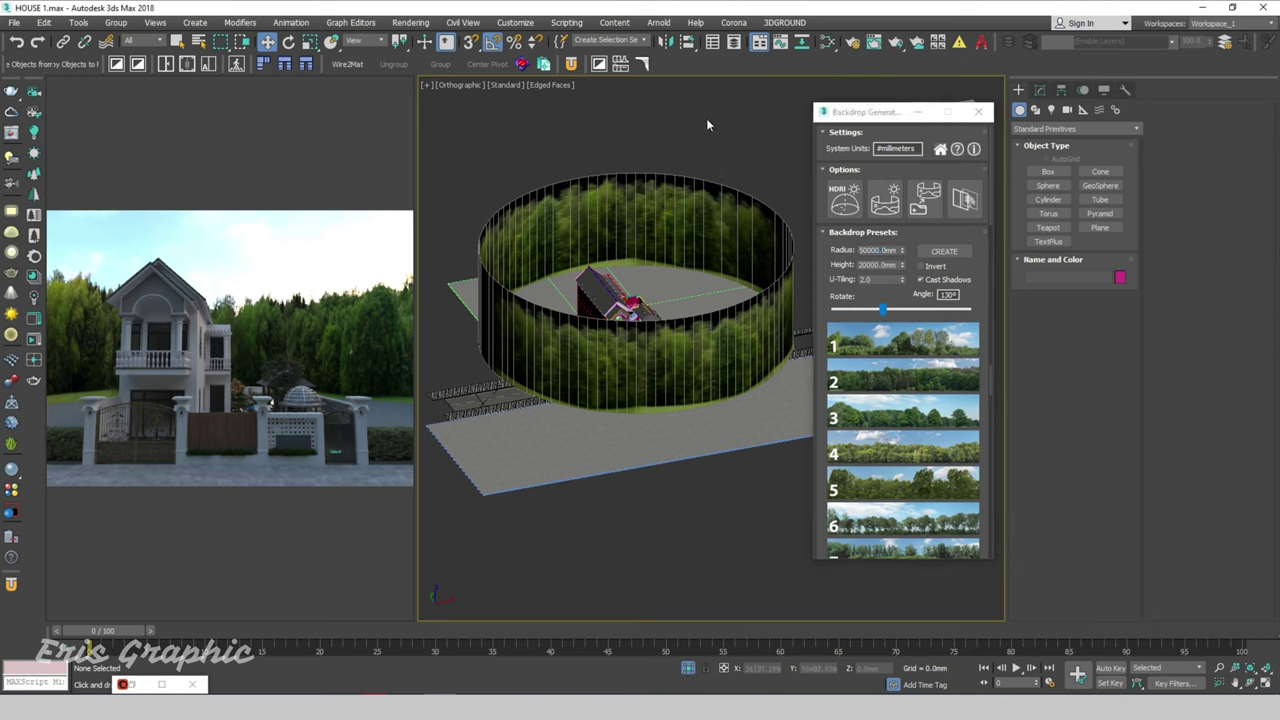
double_click(875, 265)
key(shift+Tab)
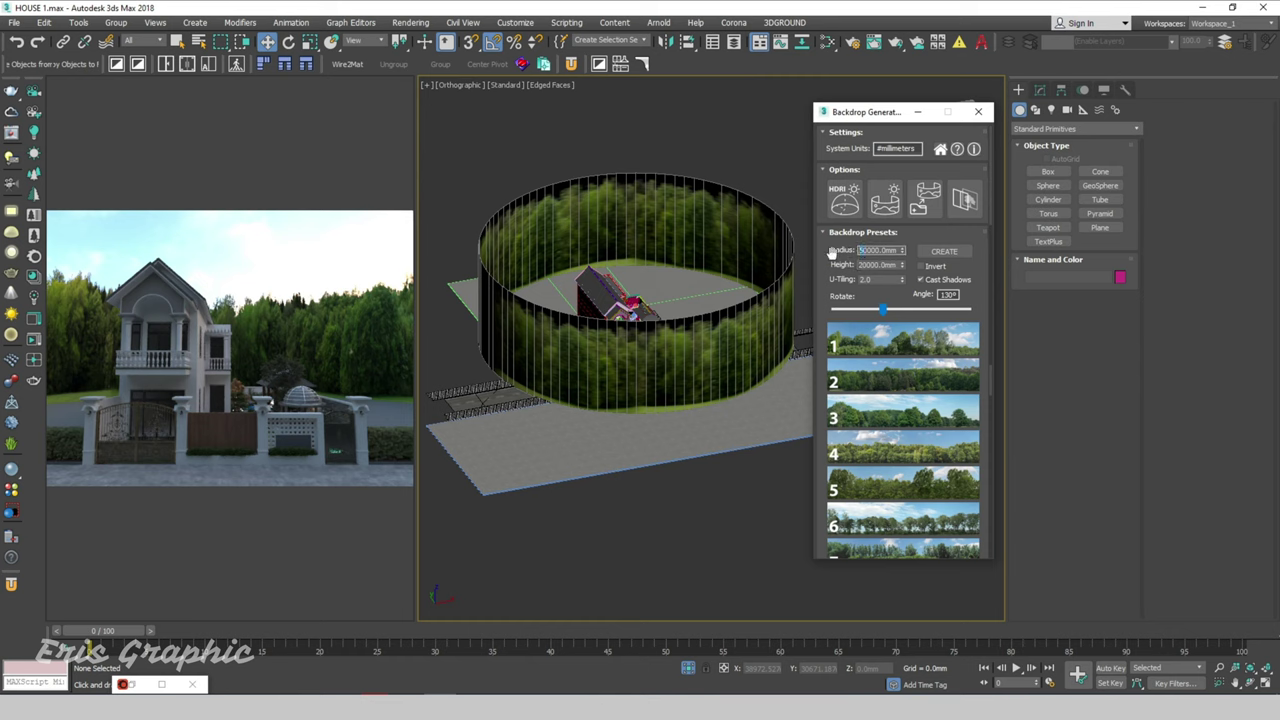
key(Tab)
click(748, 139)
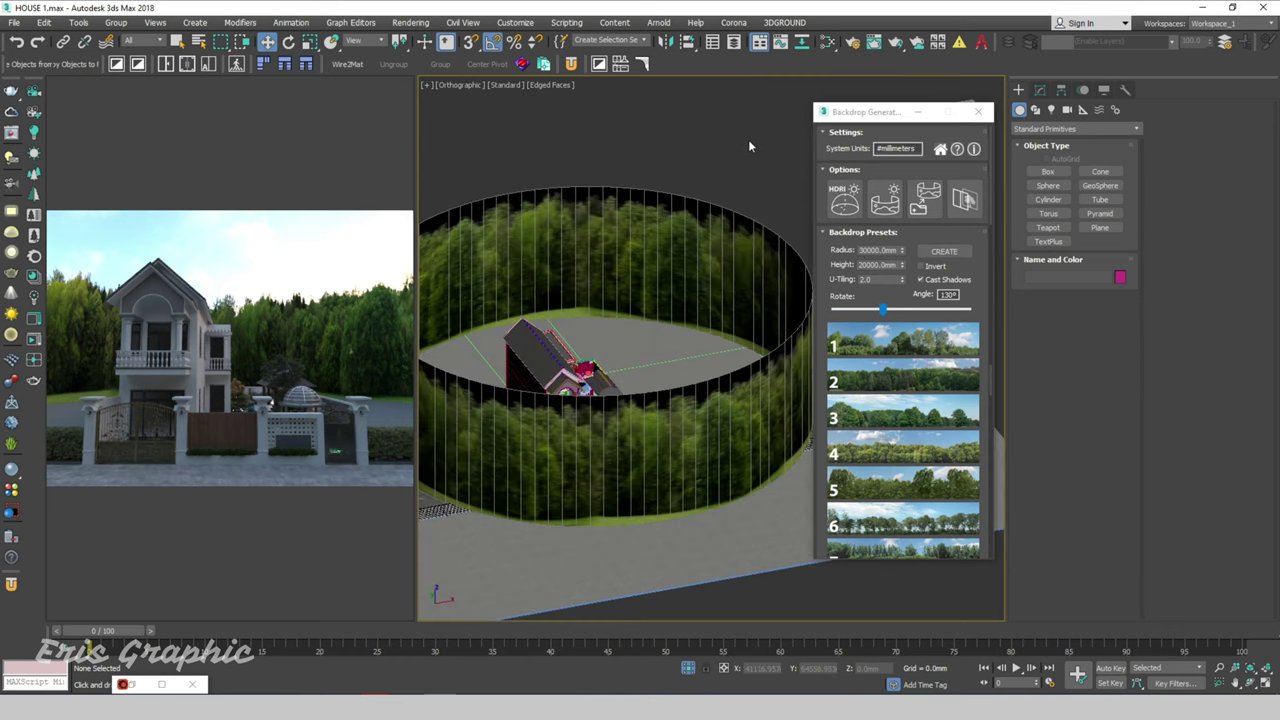
scroll(763, 220, down, 1)
scroll(760, 230, up, 3)
scroll(765, 210, down, 3)
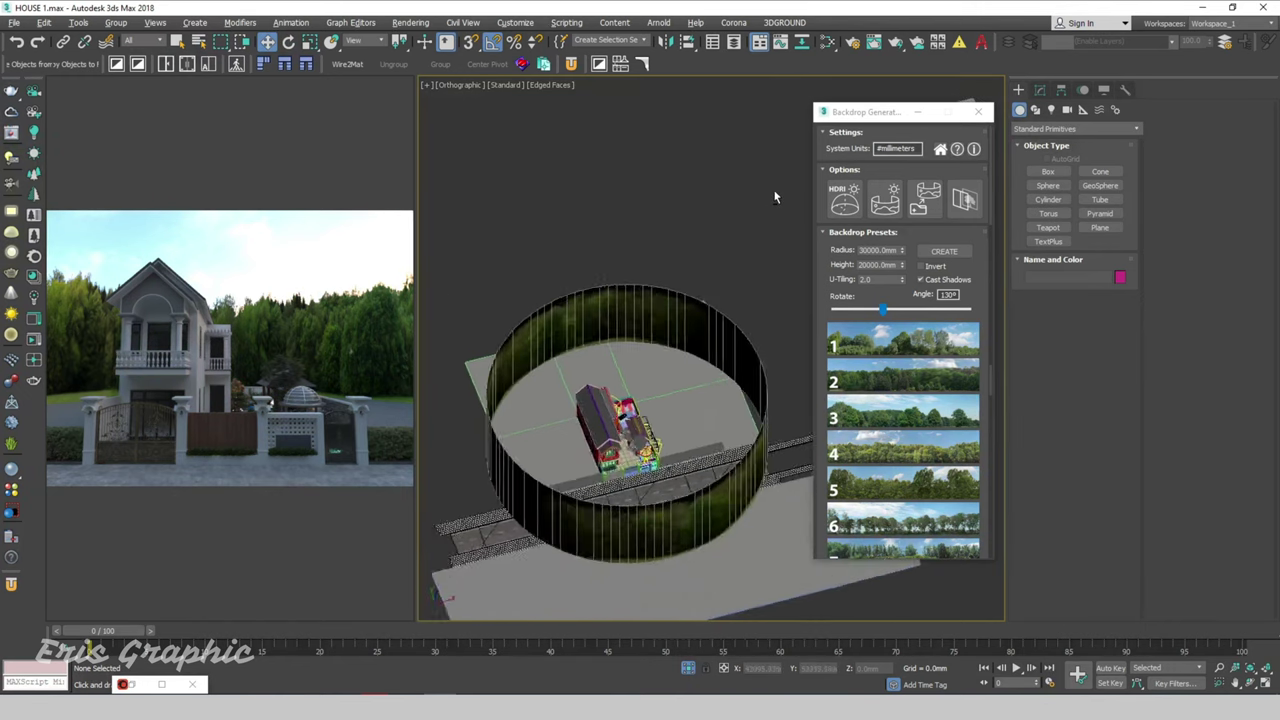
scroll(775, 190, down, 1)
scroll(778, 184, up, 2)
scroll(788, 176, up, 2)
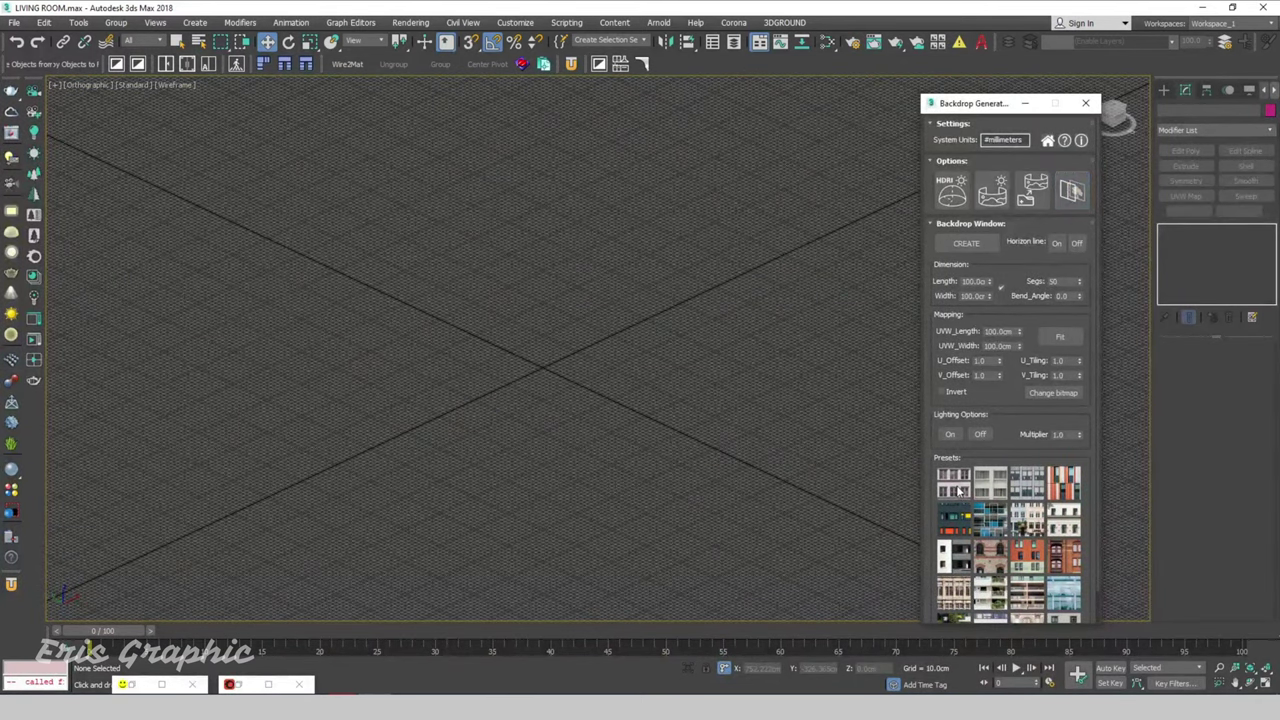
Create a window backdrop from the first building-facade preset at the view centre
click(958, 490)
click(966, 243)
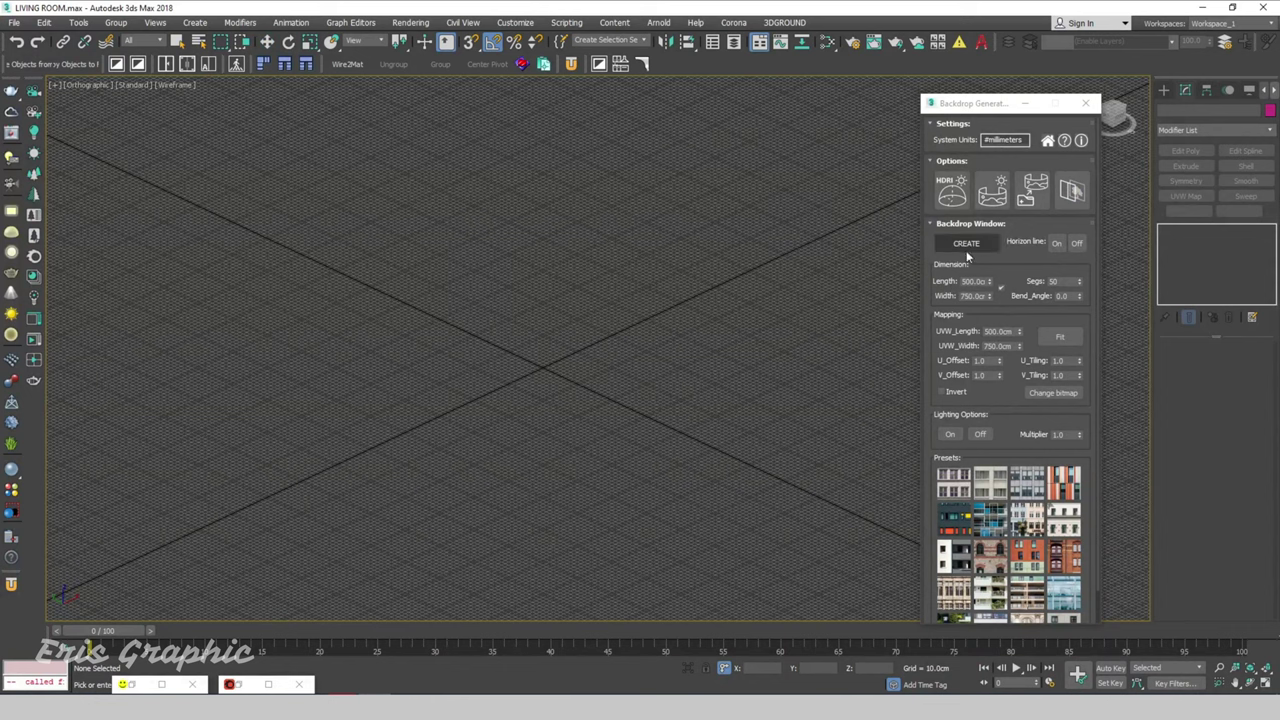
click(548, 369)
scroll(690, 375, up, 3)
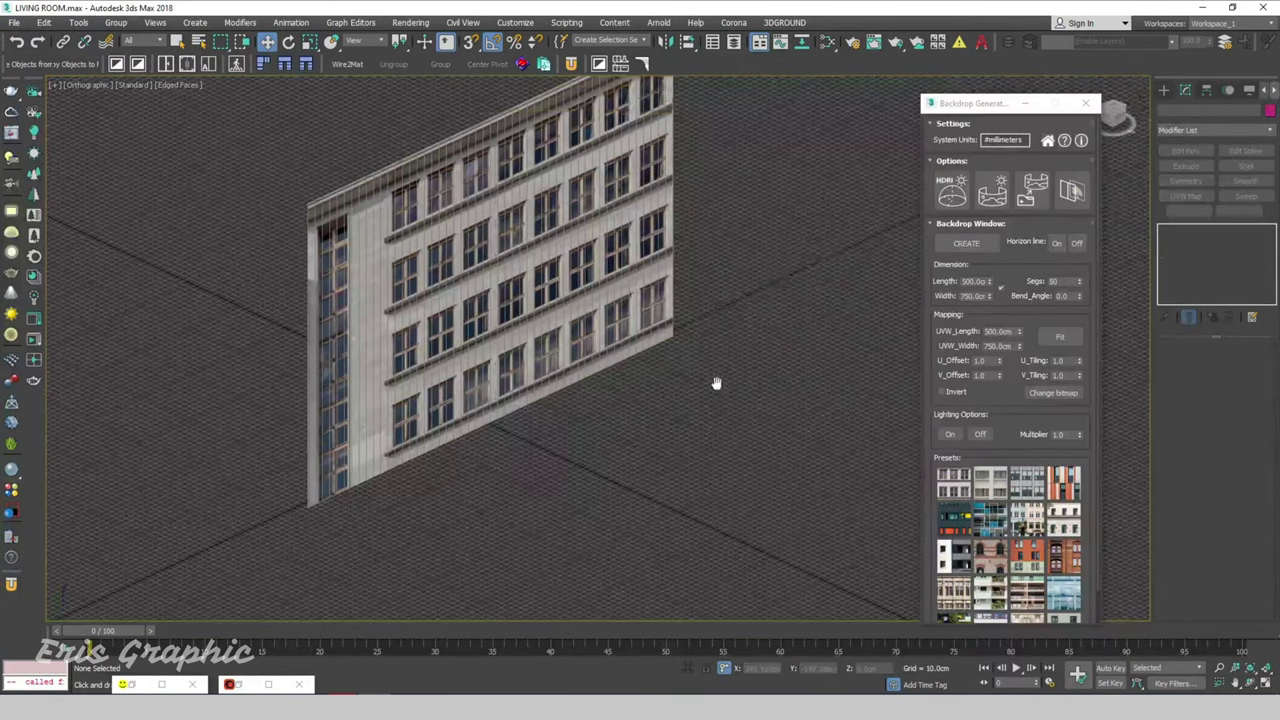
mouse_move(716, 383)
middle_down()
mouse_move(737, 366)
mouse_move(547, 285)
middle_up()
click(547, 285)
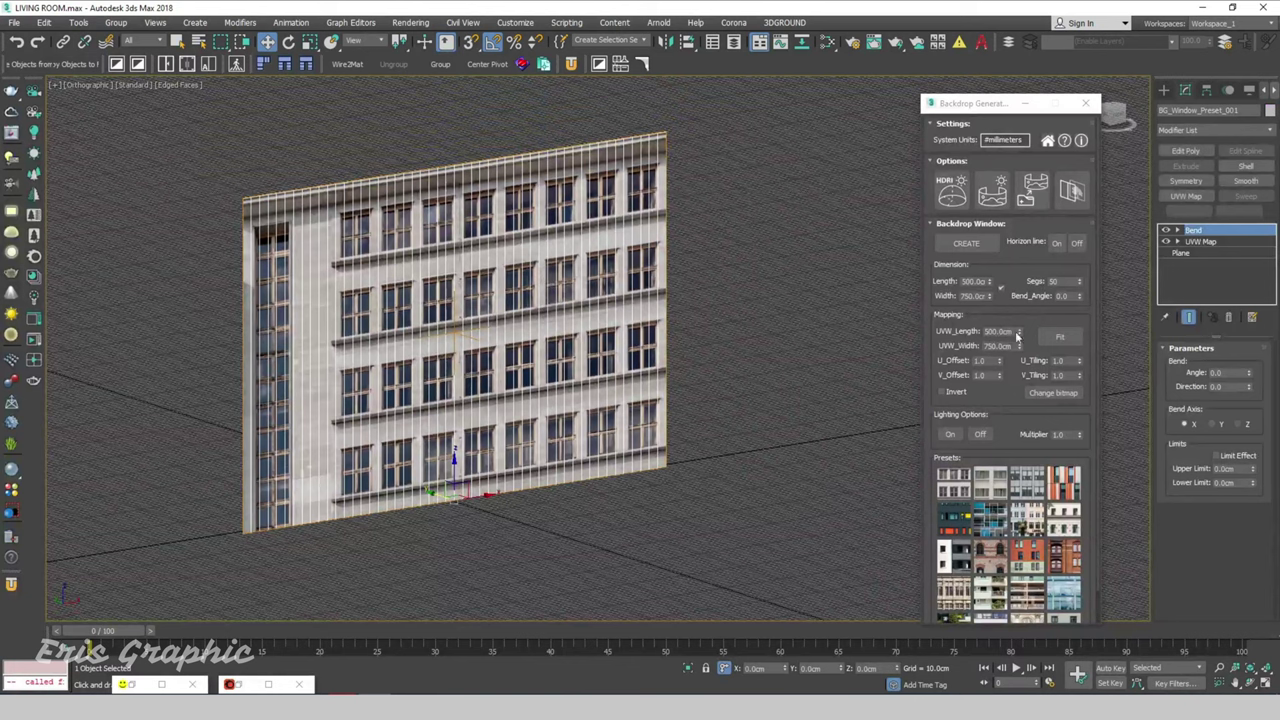
scroll(751, 357, down, 5)
mouse_move(751, 357)
alt+middle_down()
mouse_move(708, 397)
mouse_move(720, 380)
mouse_move(694, 391)
alt+middle_up()
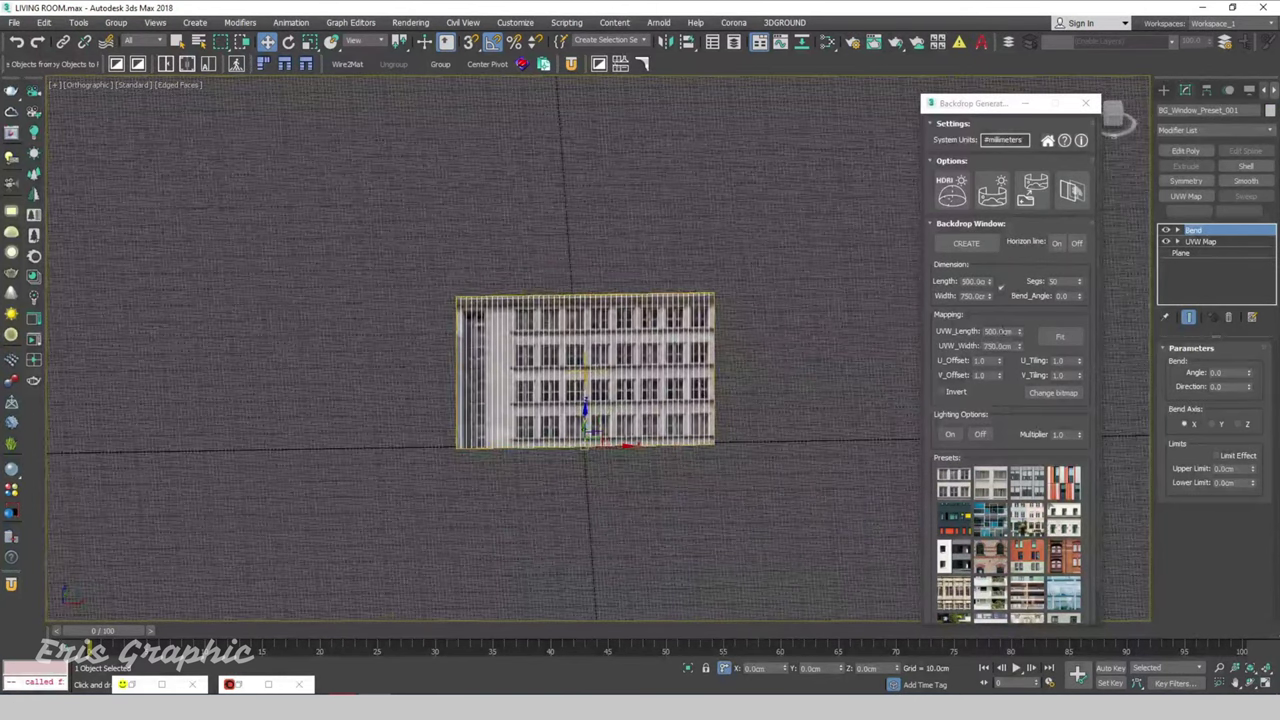
Raise the facade's segment count to 66 and set its Bend_Angle to 0
drag(1081, 285, 1060, 172)
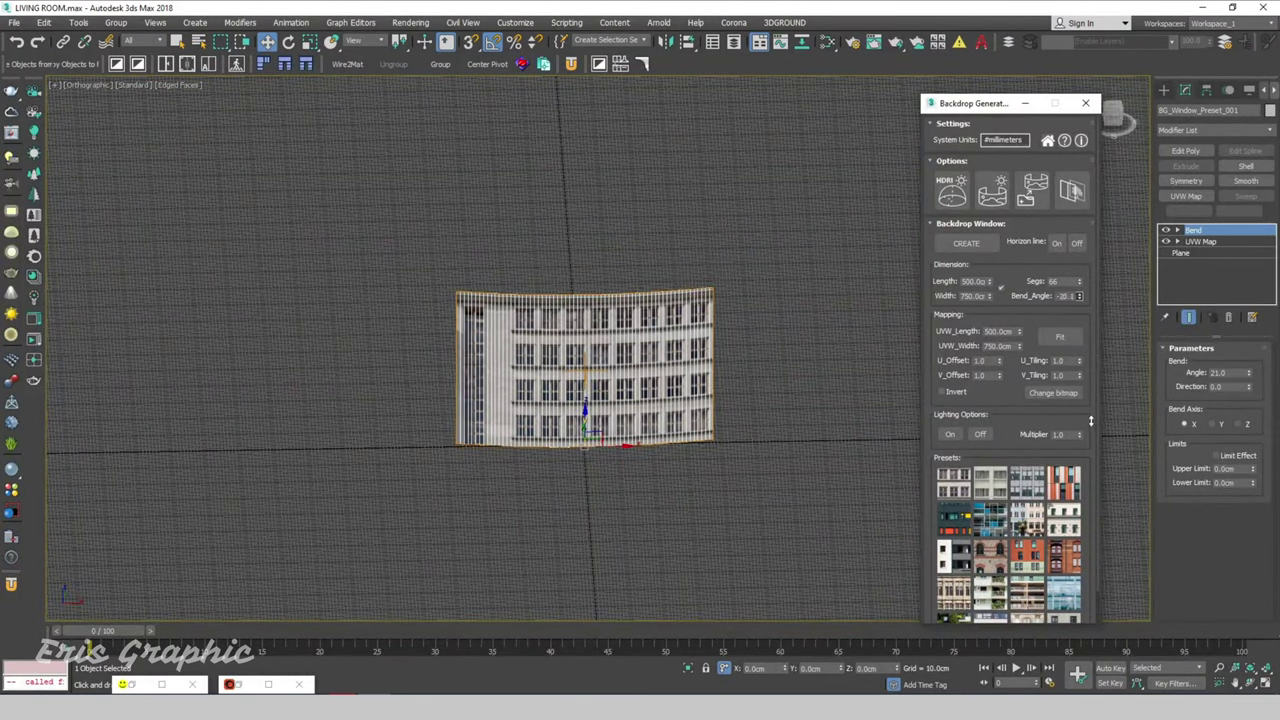
key(ctrl+d)
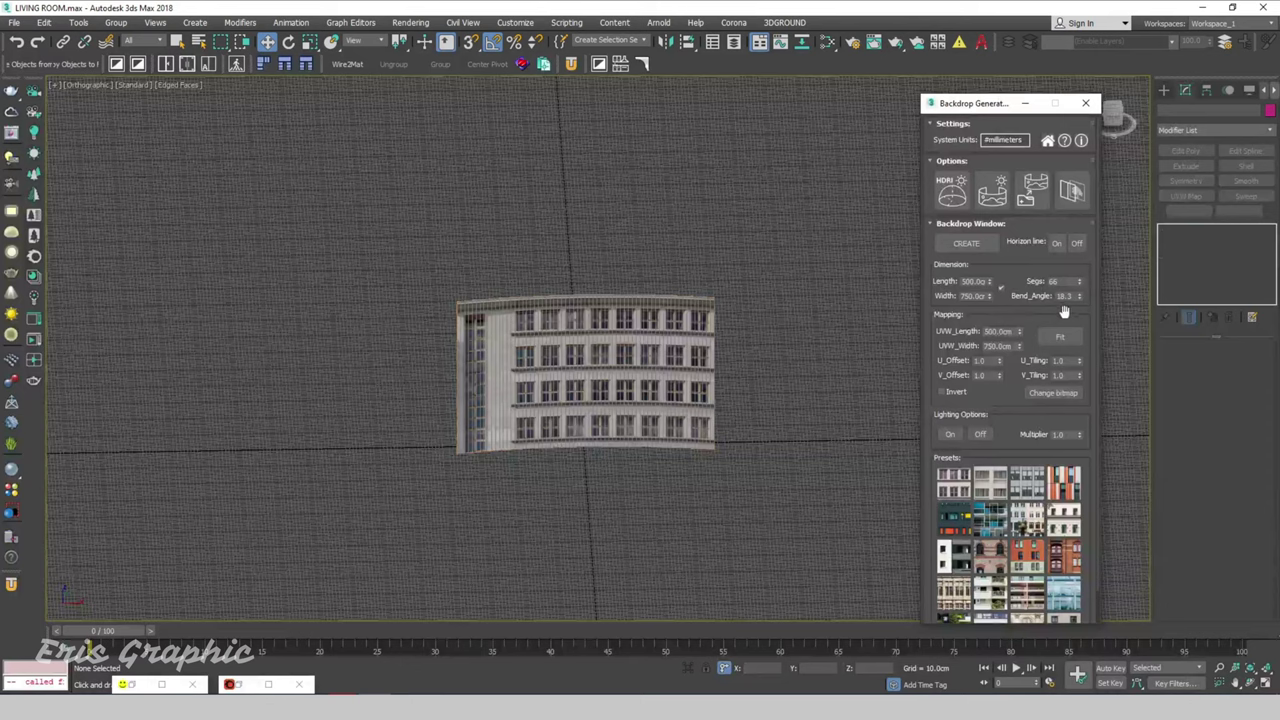
double_click(1066, 296)
text(0)
key(Return)
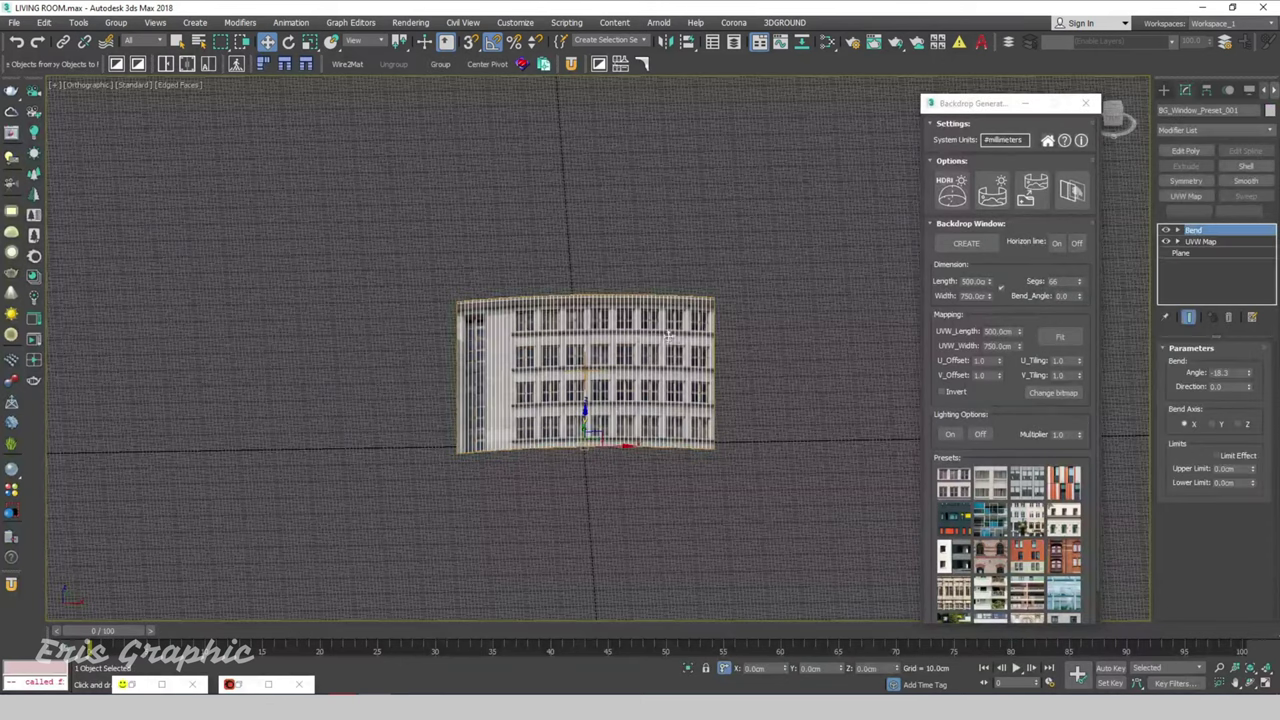
Reselect the facade backdrop and request a replacement bitmap with Change bitmap
click(690, 330)
mouse_move(690, 330)
alt+middle_down()
mouse_move(720, 366)
mouse_move(674, 362)
alt+middle_up()
click(772, 258)
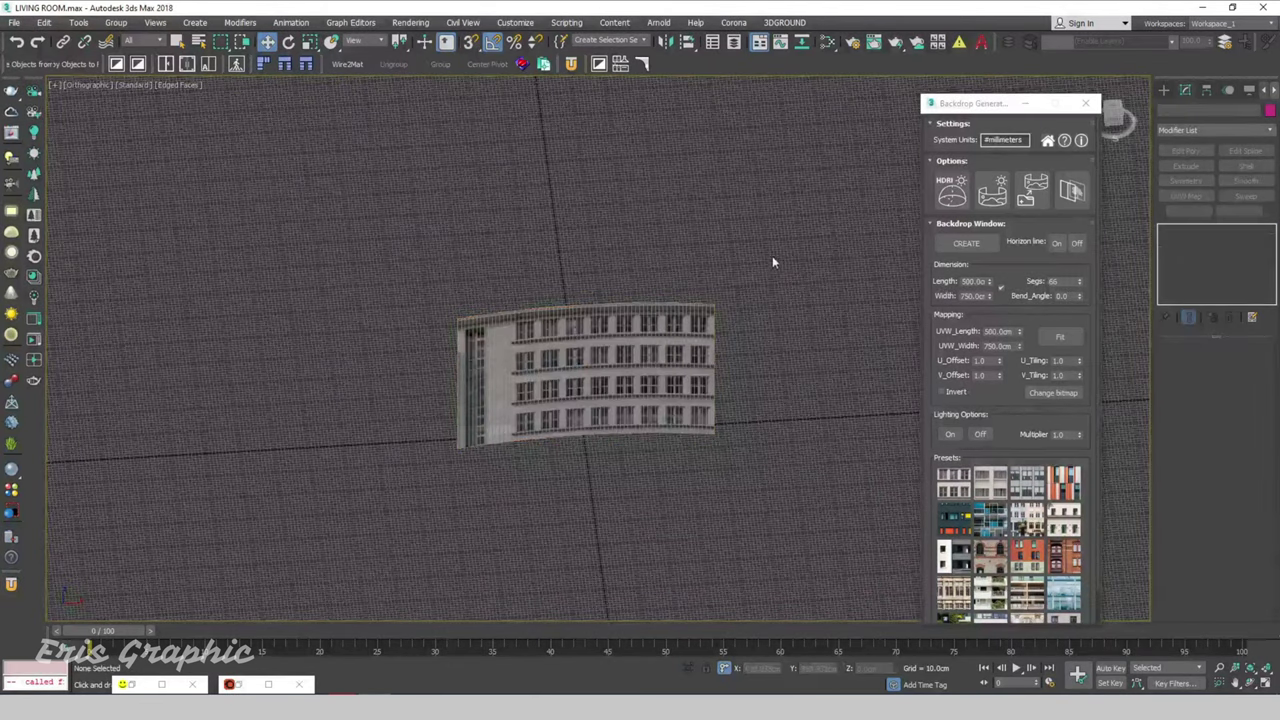
click(705, 373)
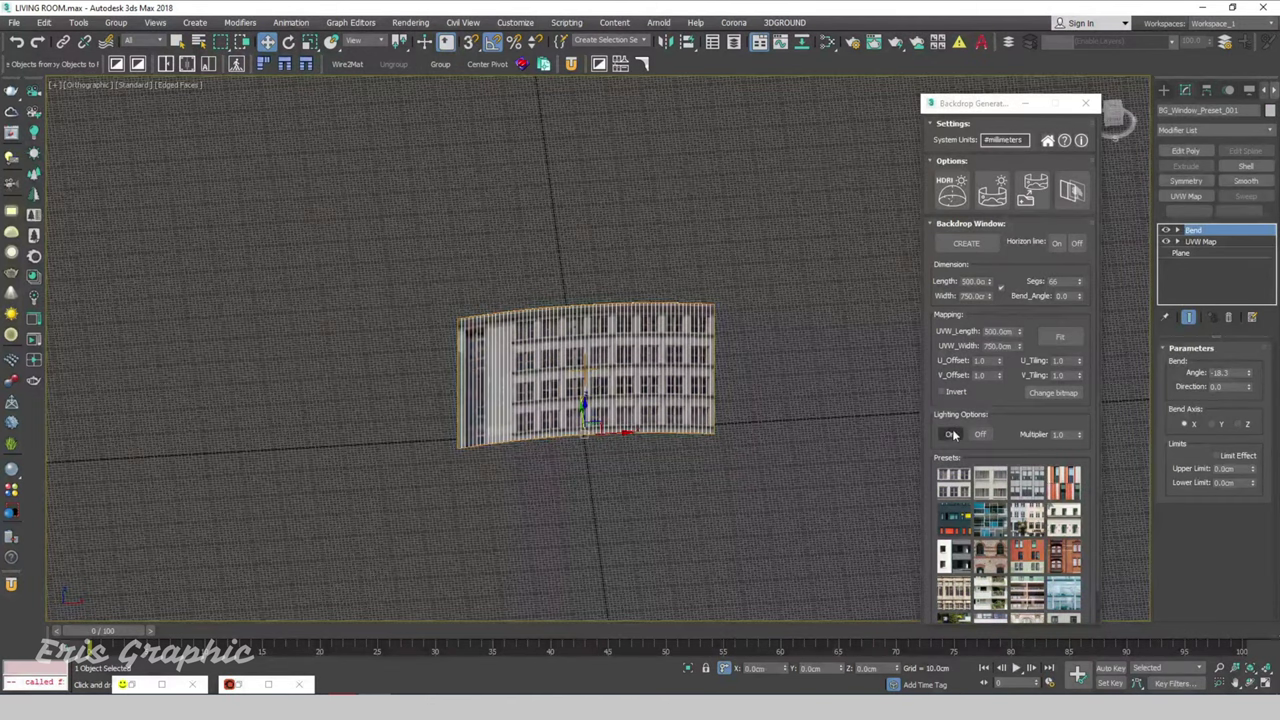
click(1057, 395)
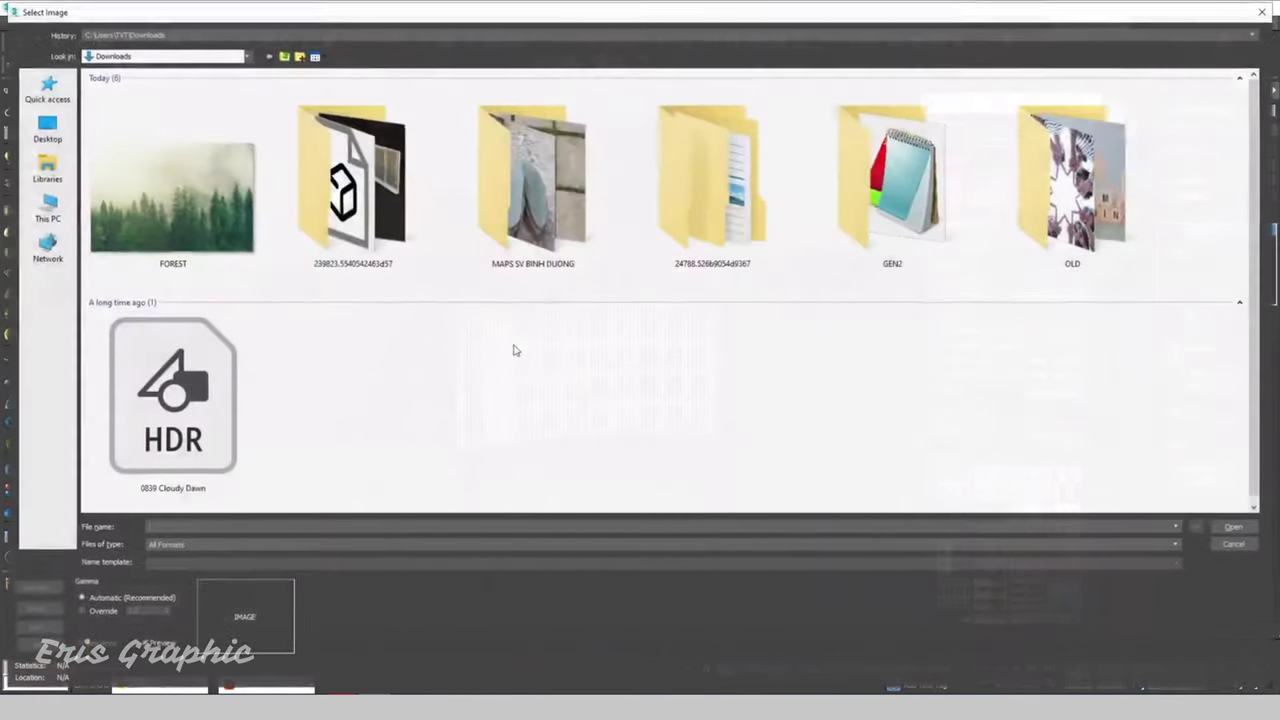
Apply the FOREST image to the curved backdrop, then pick a different building preset
double_click(171, 186)
scroll(585, 378, up, 5)
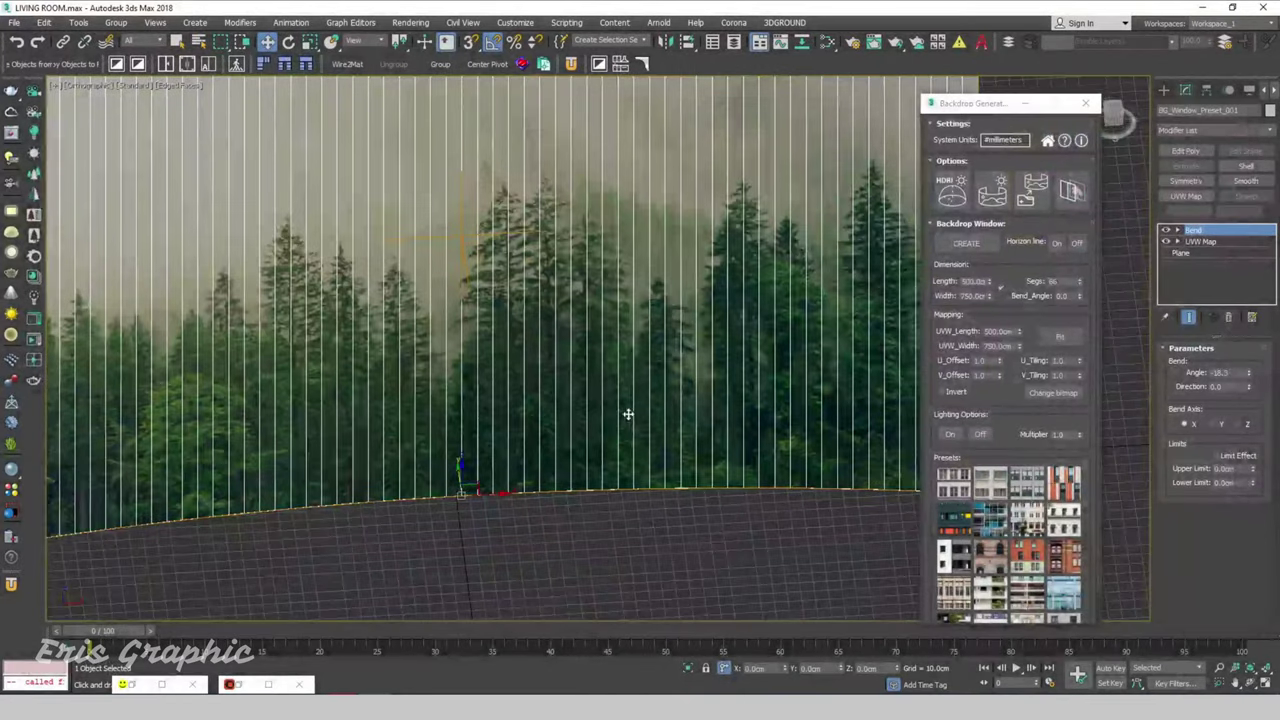
scroll(629, 414, down, 5)
mouse_move(678, 459)
alt+middle_down()
mouse_move(713, 396)
mouse_move(651, 438)
mouse_move(740, 432)
alt+middle_up()
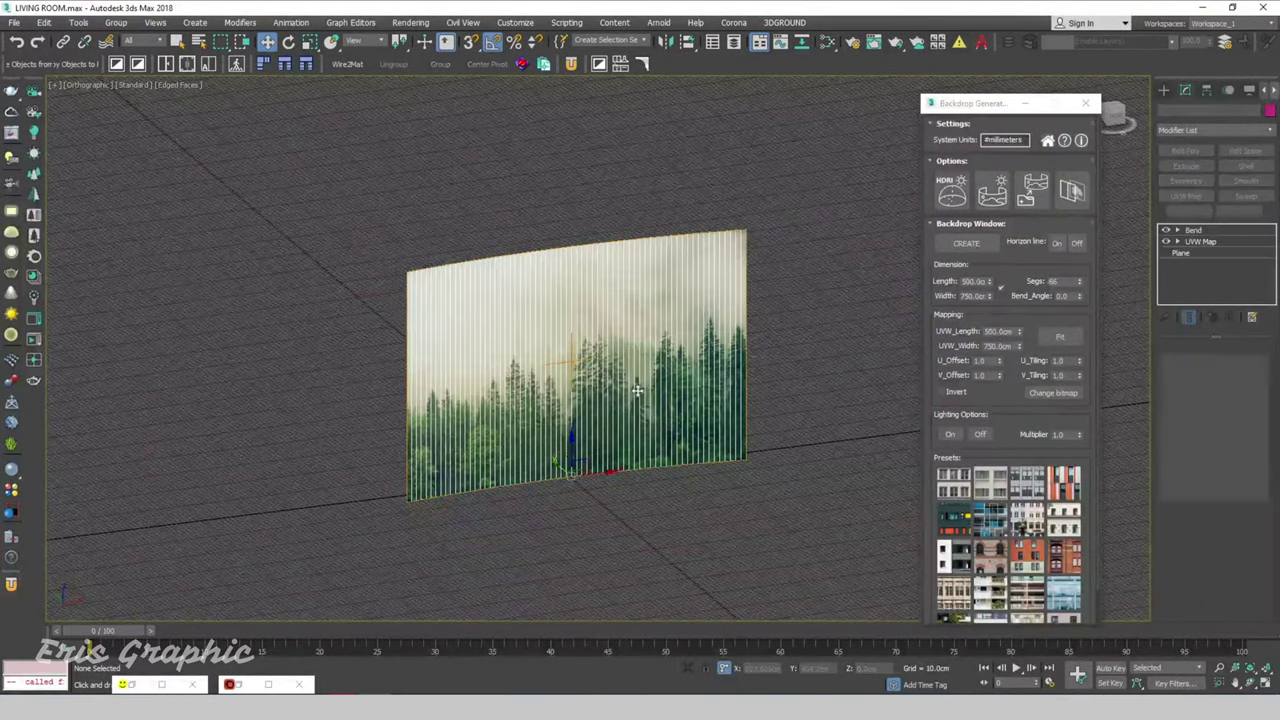
click(985, 520)
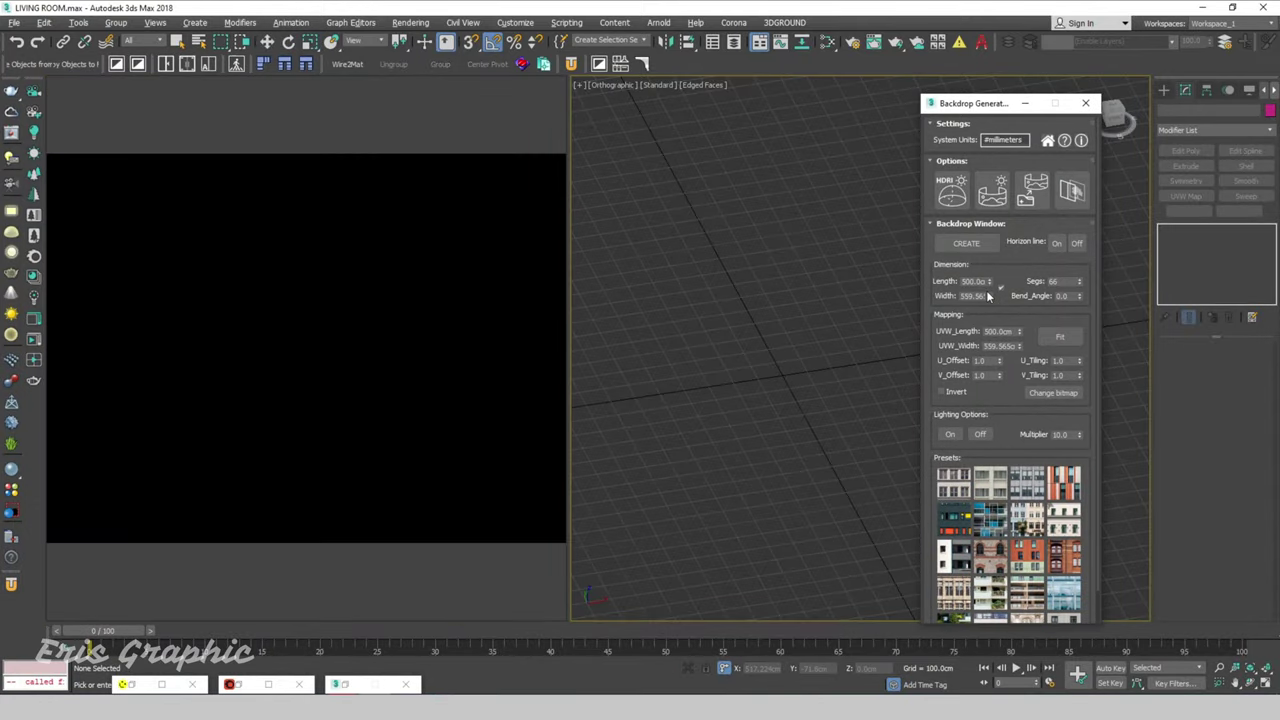
Create a new window backdrop with Lighting turned on
click(966, 245)
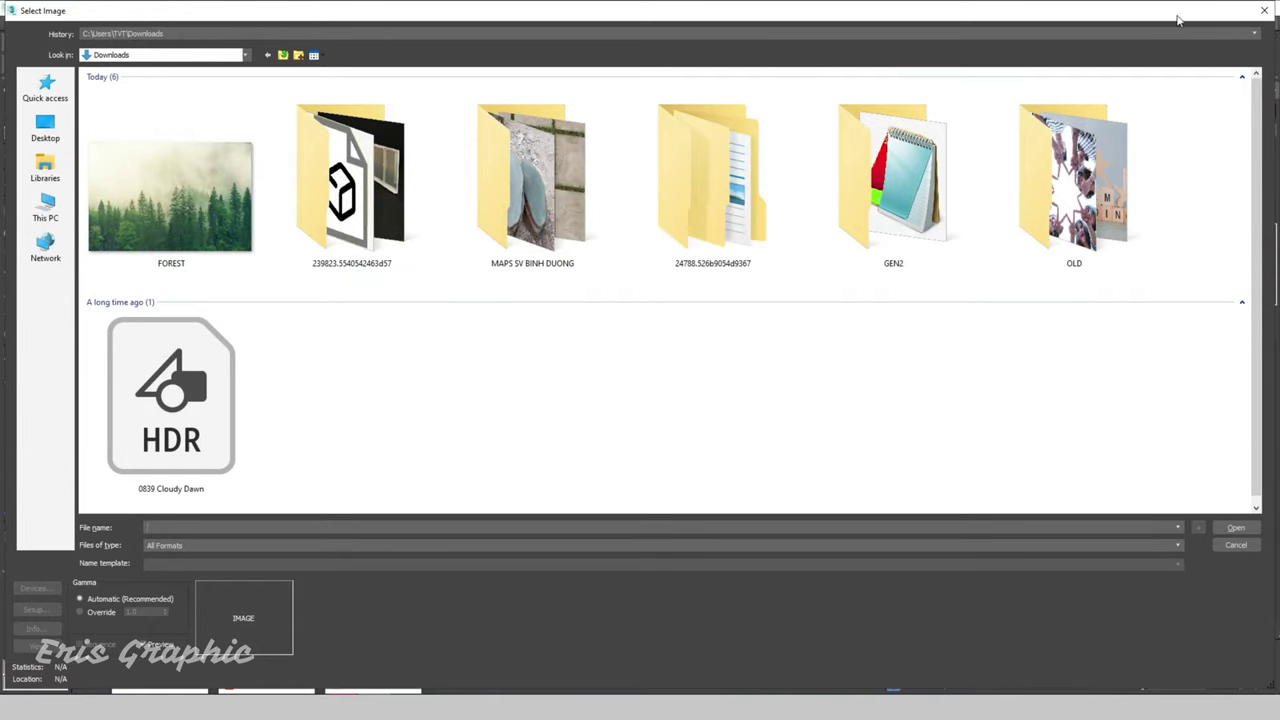
click(1262, 11)
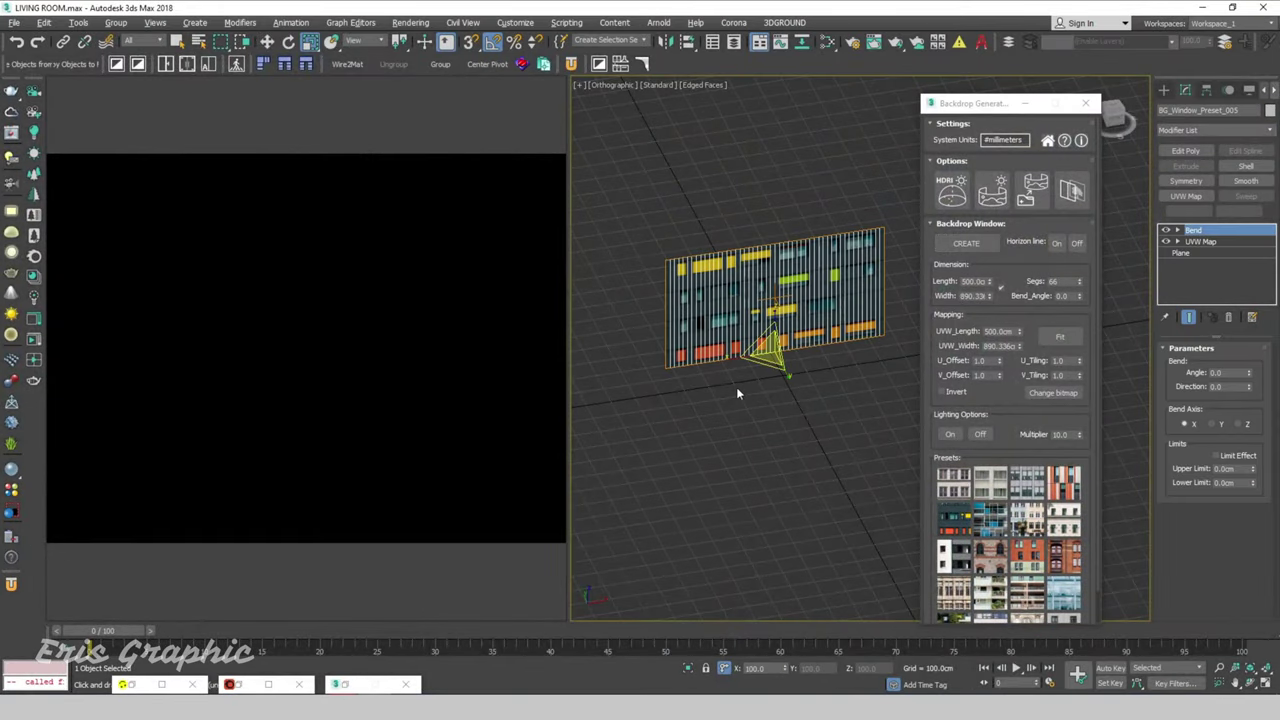
click(952, 434)
Rotate a copy of the backdrop perpendicular, delete the textured building copy, and keep the white lit plane
key(e)
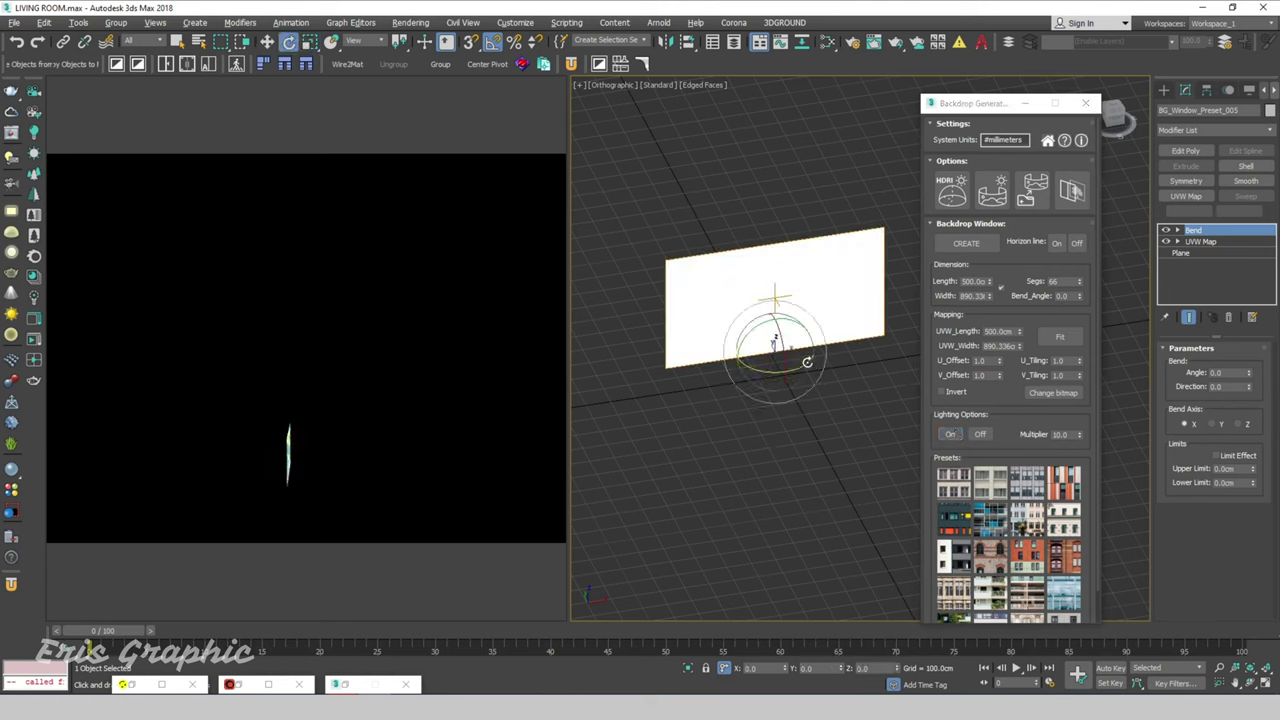
shift+drag(778, 372, 734, 381)
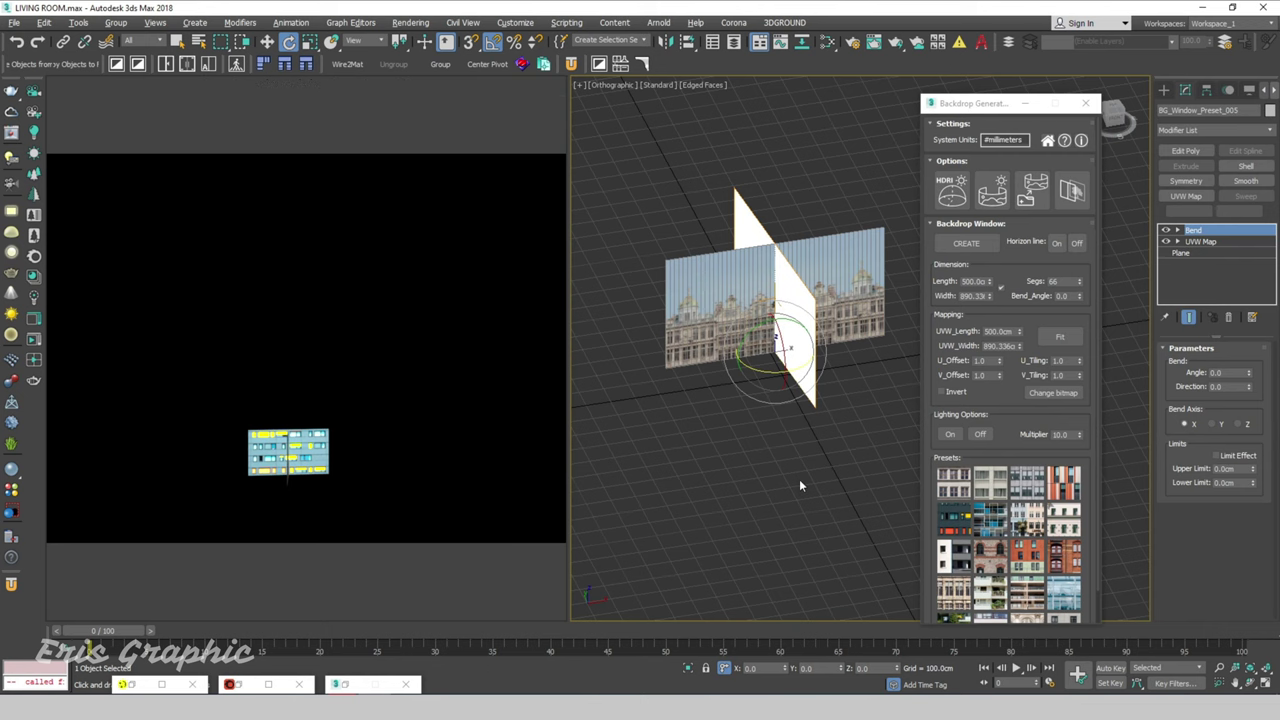
scroll(806, 294, up, 5)
key(Delete)
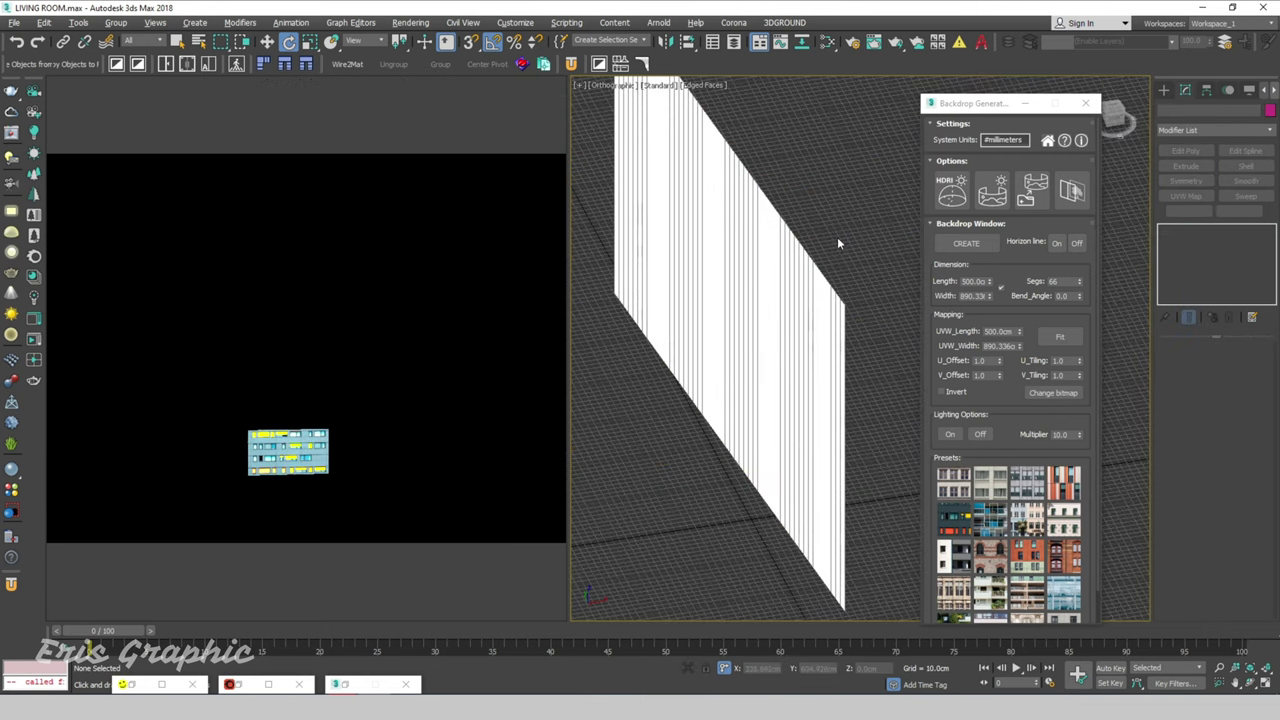
click(732, 322)
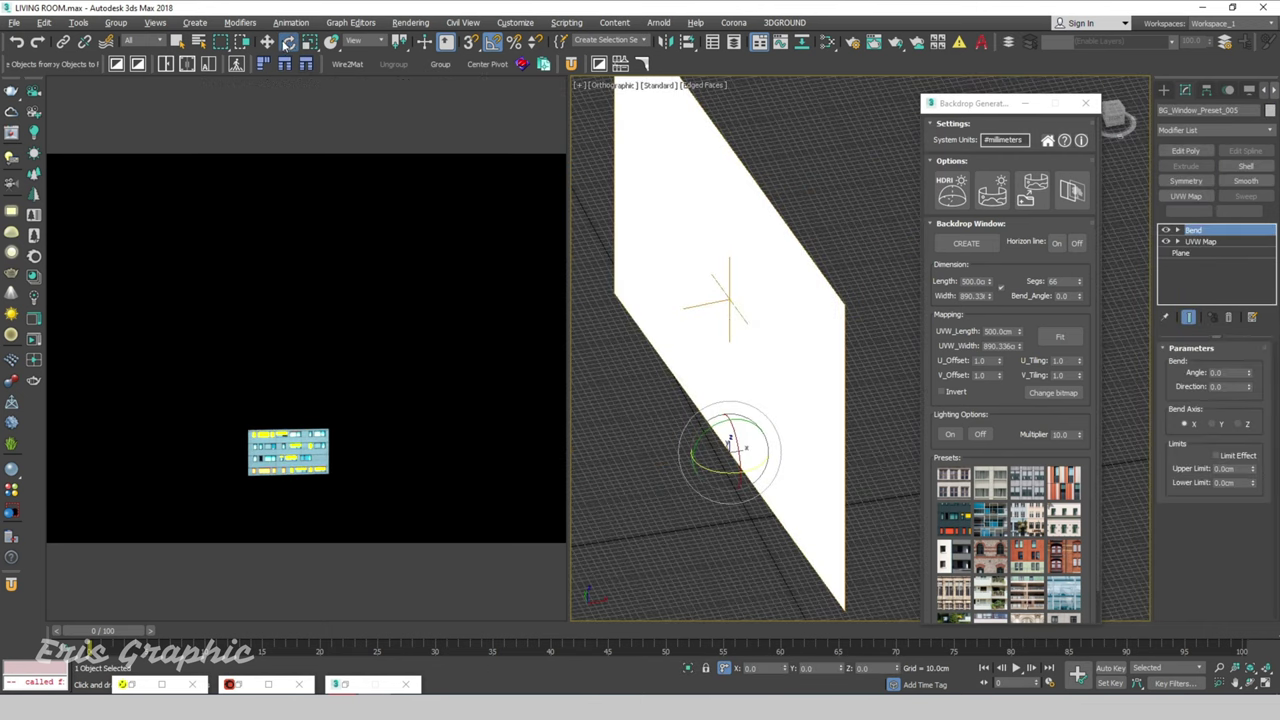
click(310, 42)
scroll(723, 340, up, 2)
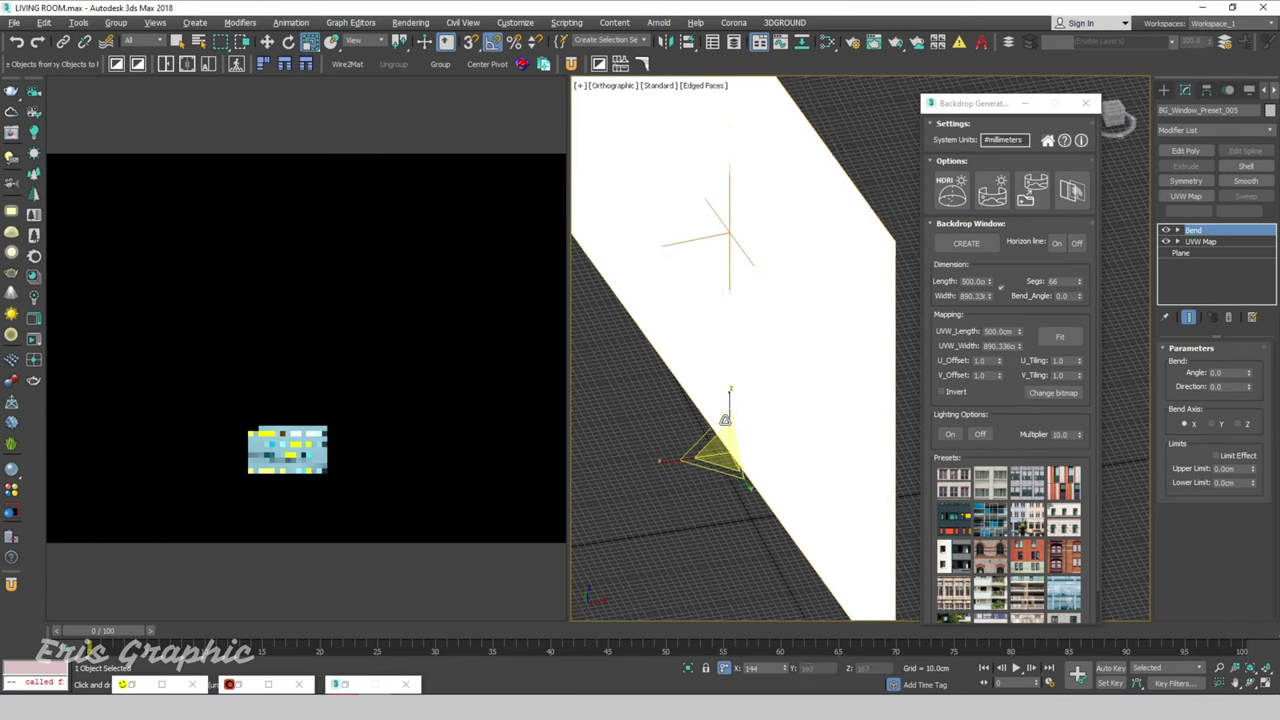
scroll(723, 340, up, 2)
scroll(730, 440, down, 3)
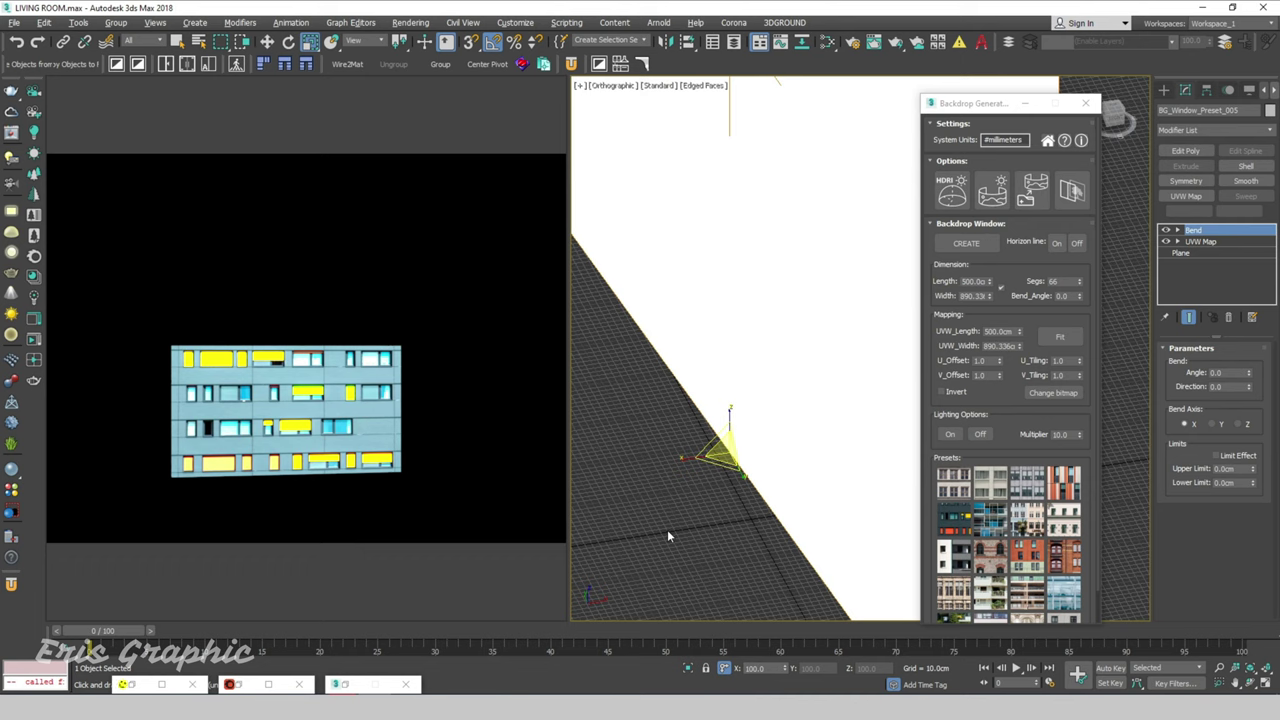
Set the backdrop's light multiplier to 20 and frame the whole room
click(1060, 434)
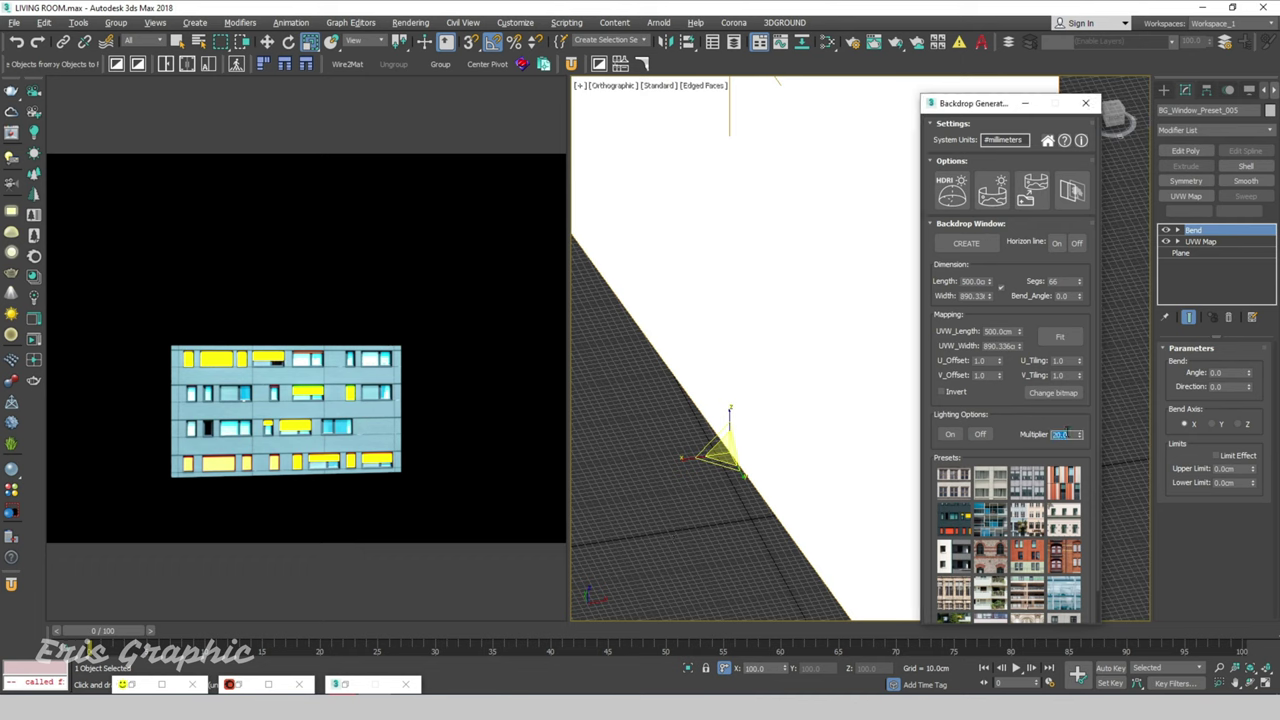
key(Return)
click(656, 576)
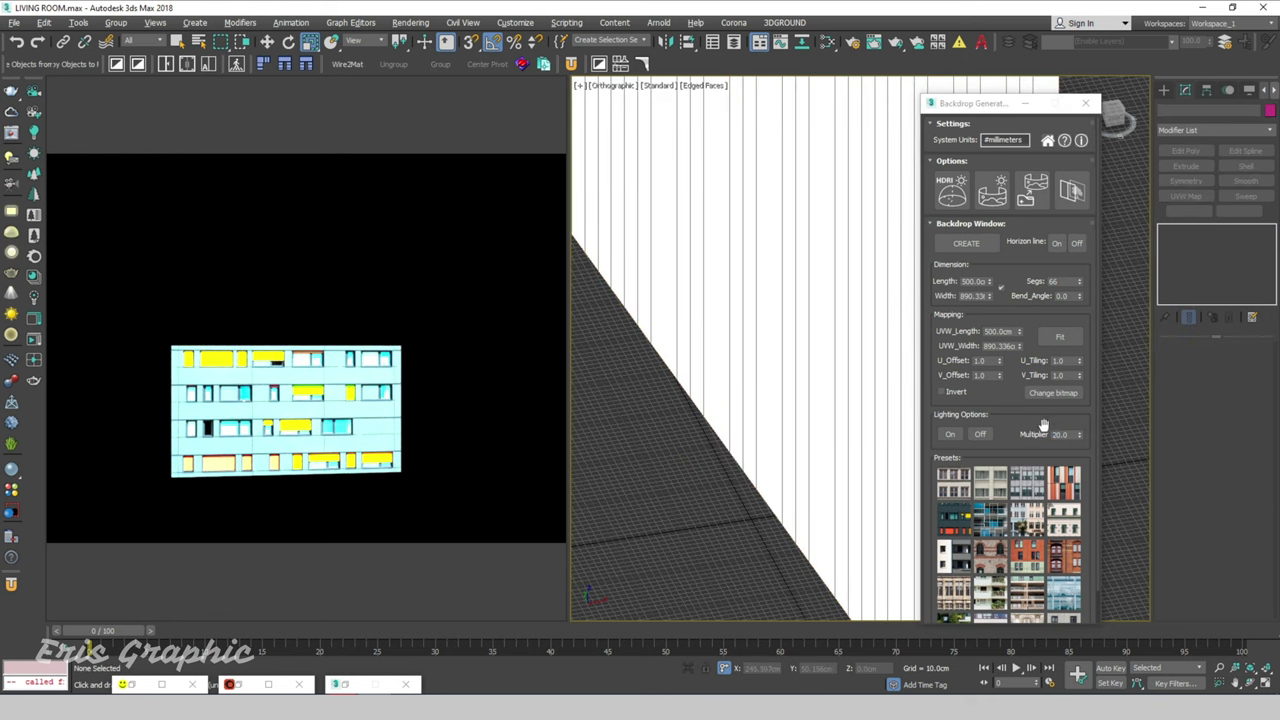
scroll(718, 397, down, 5)
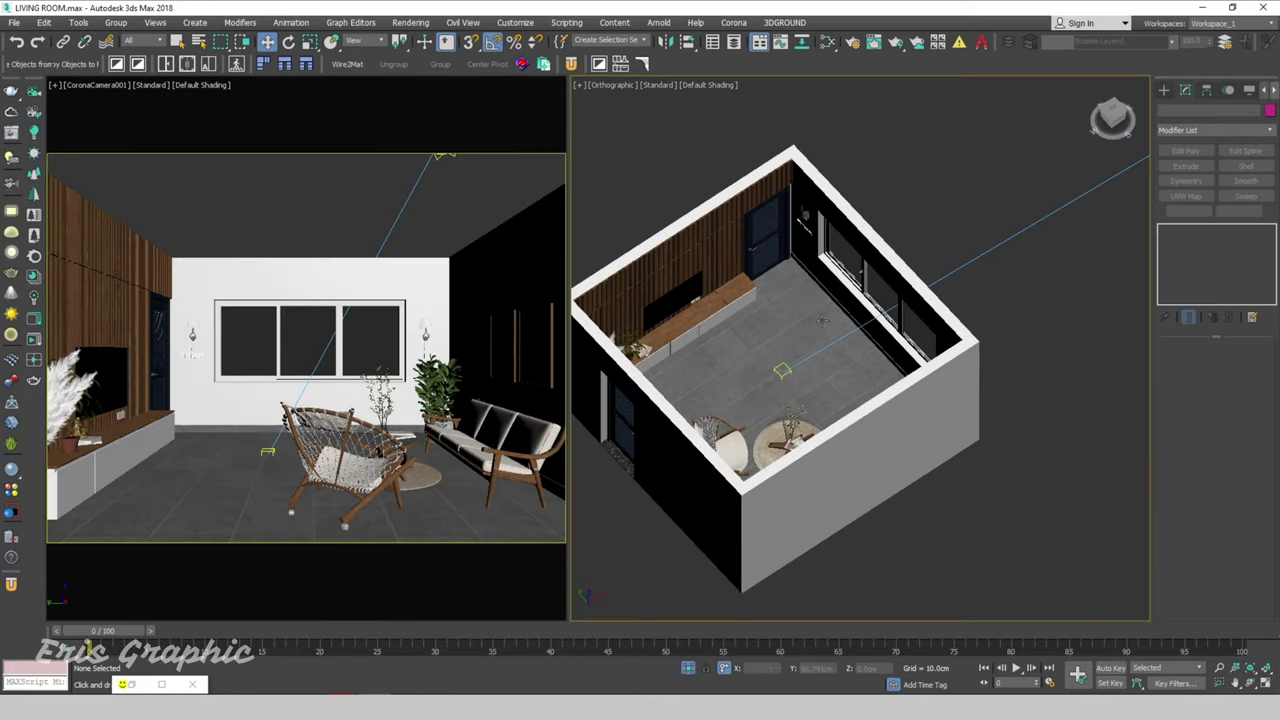
scroll(830, 320, down, 5)
mouse_move(871, 336)
middle_down()
mouse_move(905, 261)
mouse_move(957, 251)
mouse_move(860, 190)
middle_up()
Unhide All to restore the ceiling box, then start a Corona interactive render of the camera view
right_click(832, 185)
click(856, 129)
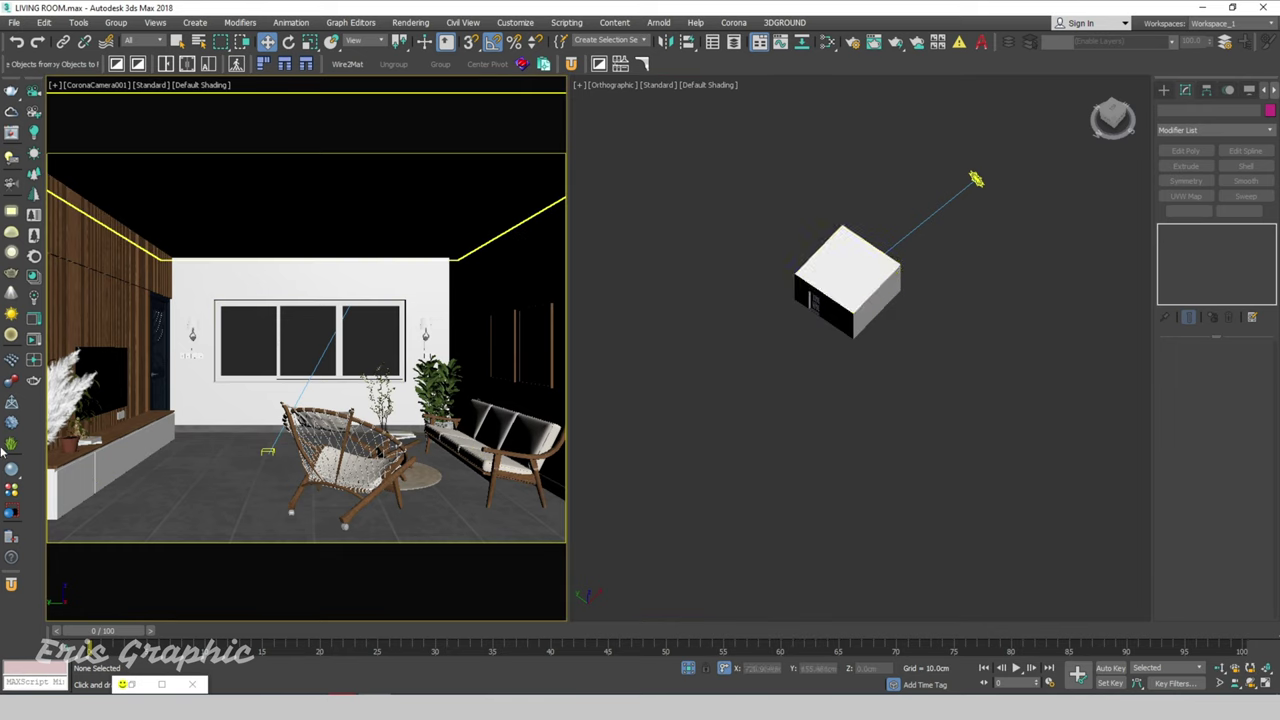
click(33, 359)
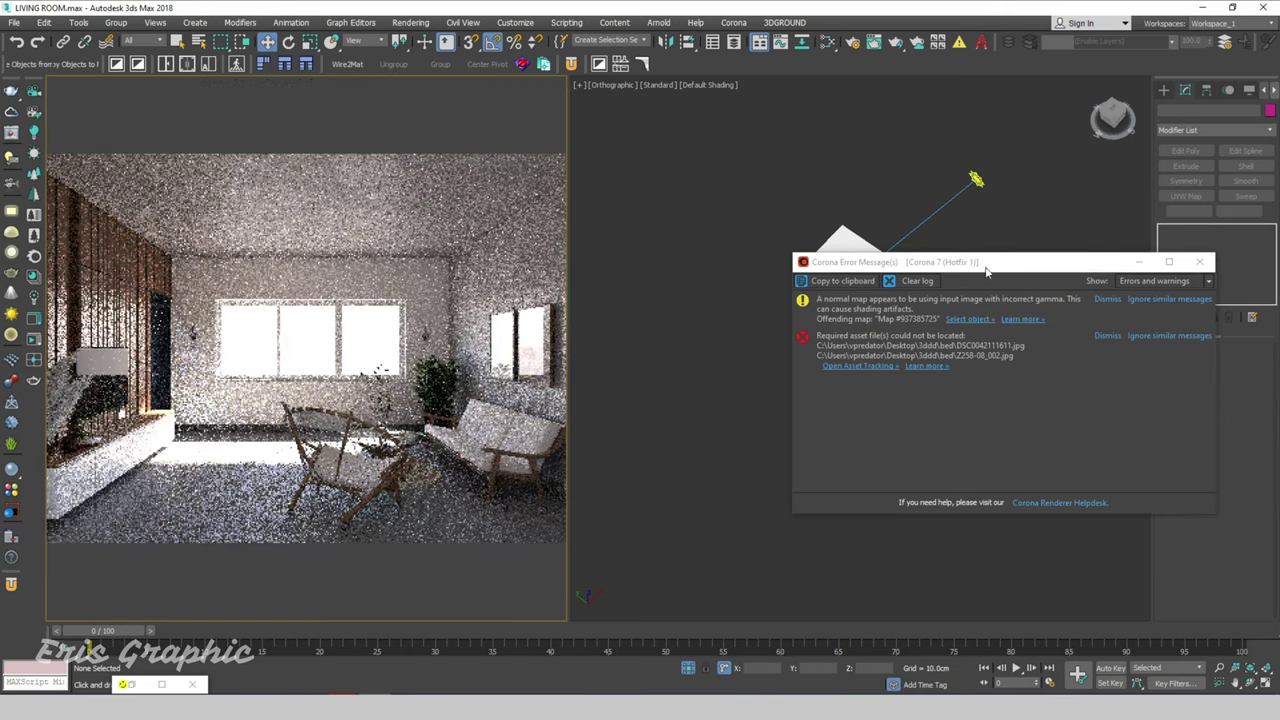
Dismiss the Corona error log, switch the rendered viewport to Perspective, then view through CoronaCamera001
drag(1149, 267, 1033, 272)
click(1024, 268)
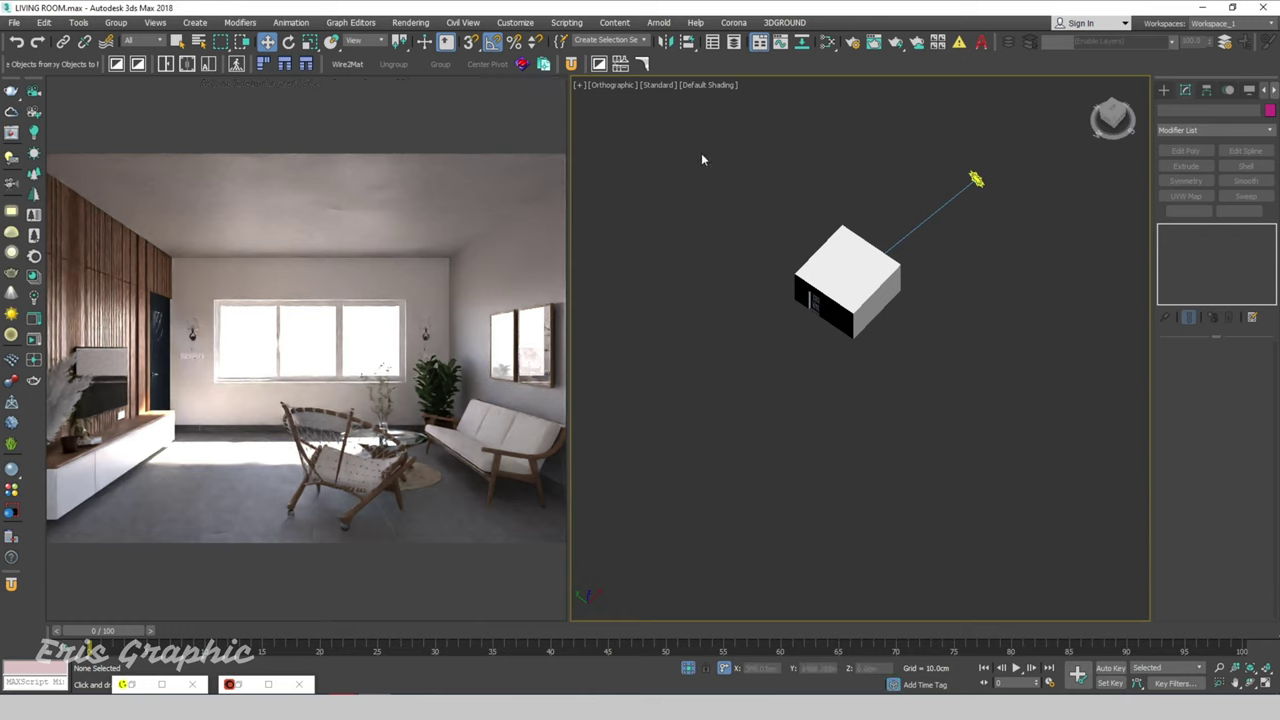
click(523, 87)
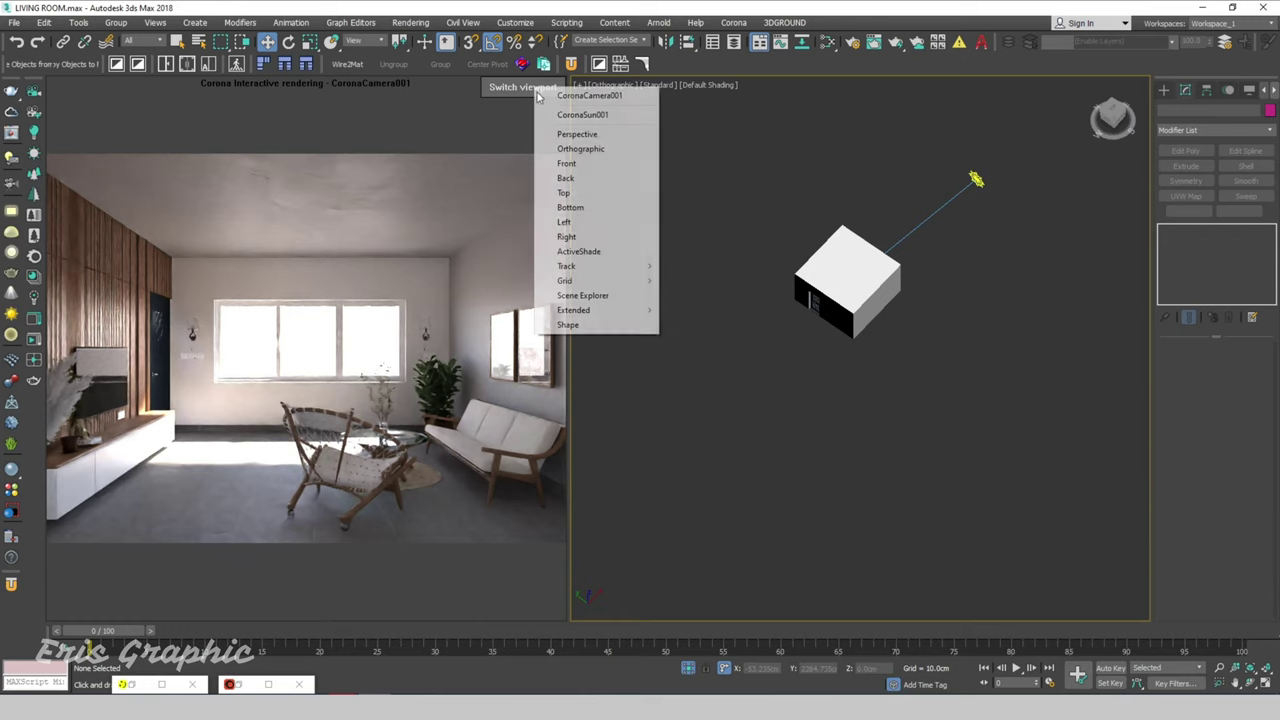
click(588, 140)
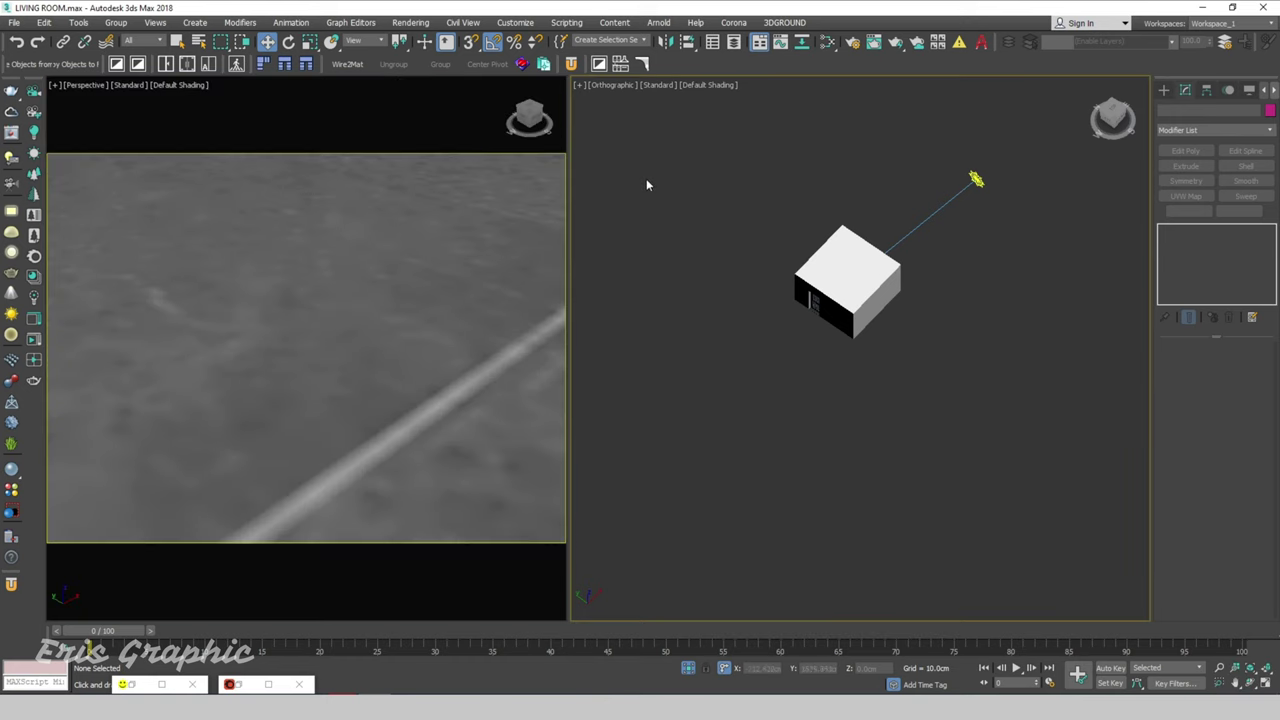
click(403, 268)
key(c)
click(657, 96)
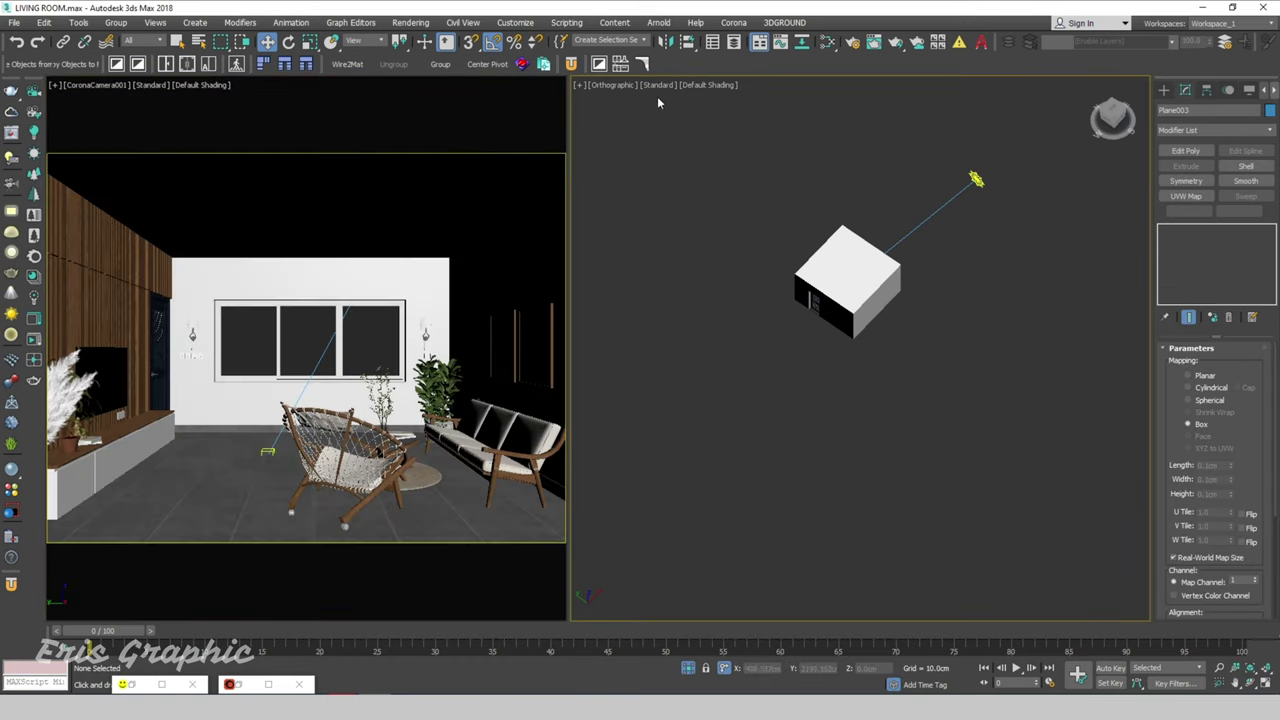
Launch Backdrop Generator, expand its settings, move it aside, and orbit around the room box
click(599, 64)
click(700, 378)
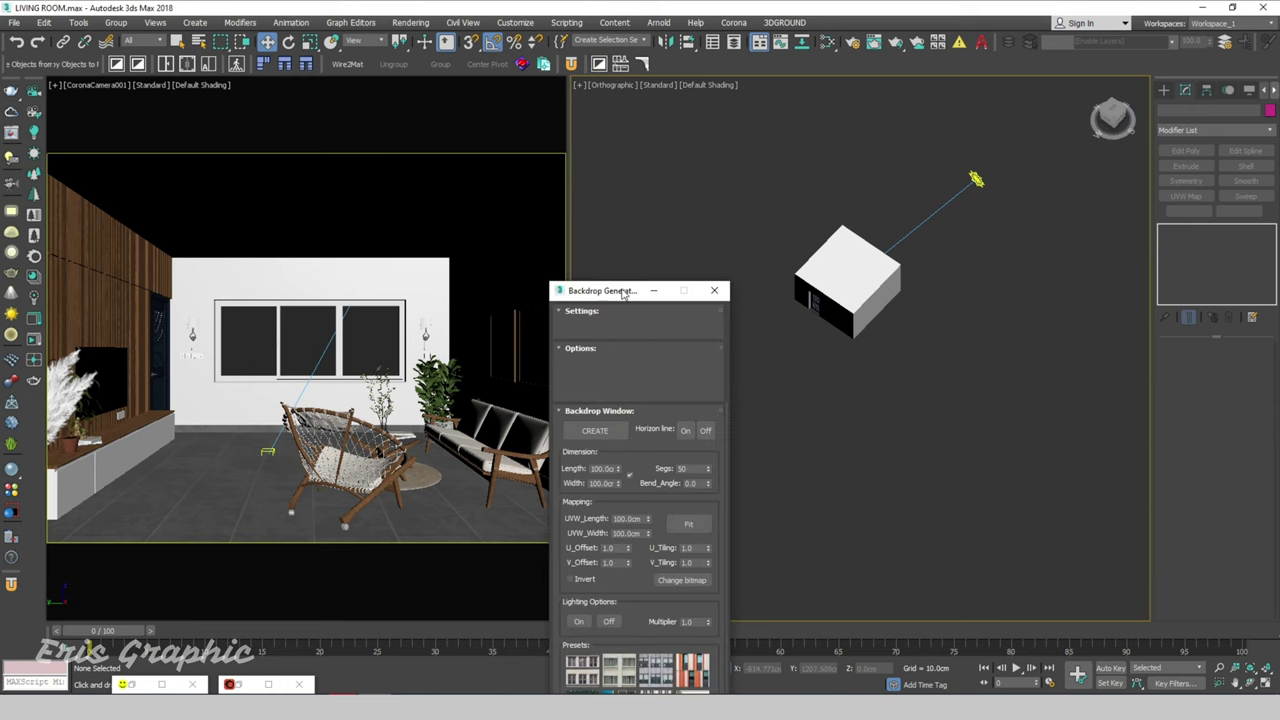
mouse_move(622, 291)
mouse_down()
mouse_move(1130, 309)
mouse_move(1109, 254)
mouse_up()
middle_drag(935, 386, 829, 463)
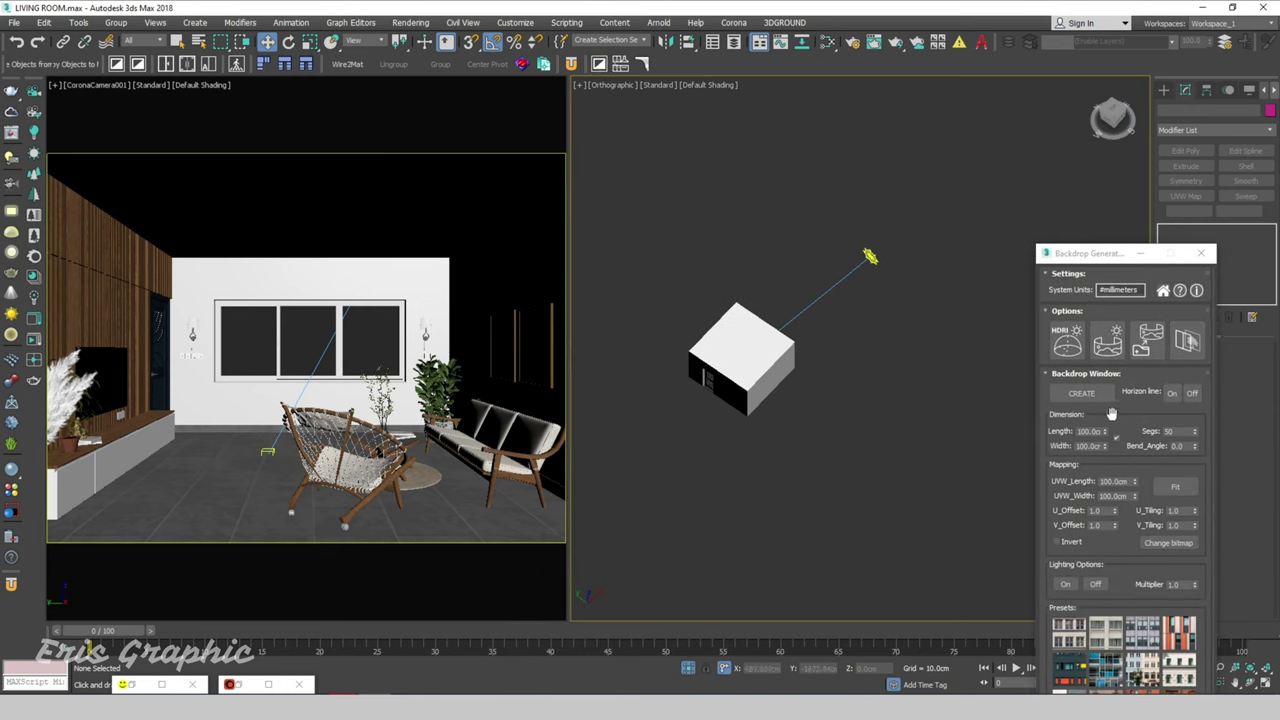
alt+middle_drag(962, 405, 924, 400)
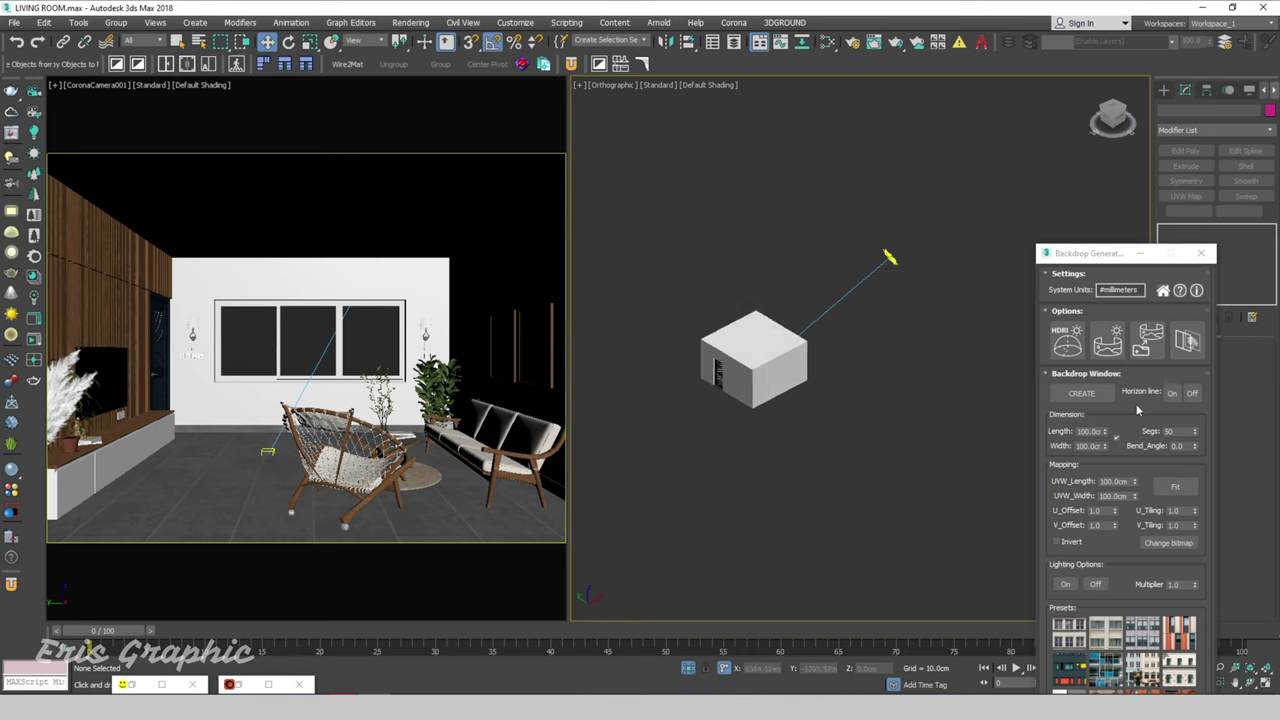
click(1194, 358)
mouse_move(880, 378)
alt+middle_down()
mouse_move(923, 386)
mouse_move(894, 391)
alt+middle_up()
drag(1106, 259, 1056, 82)
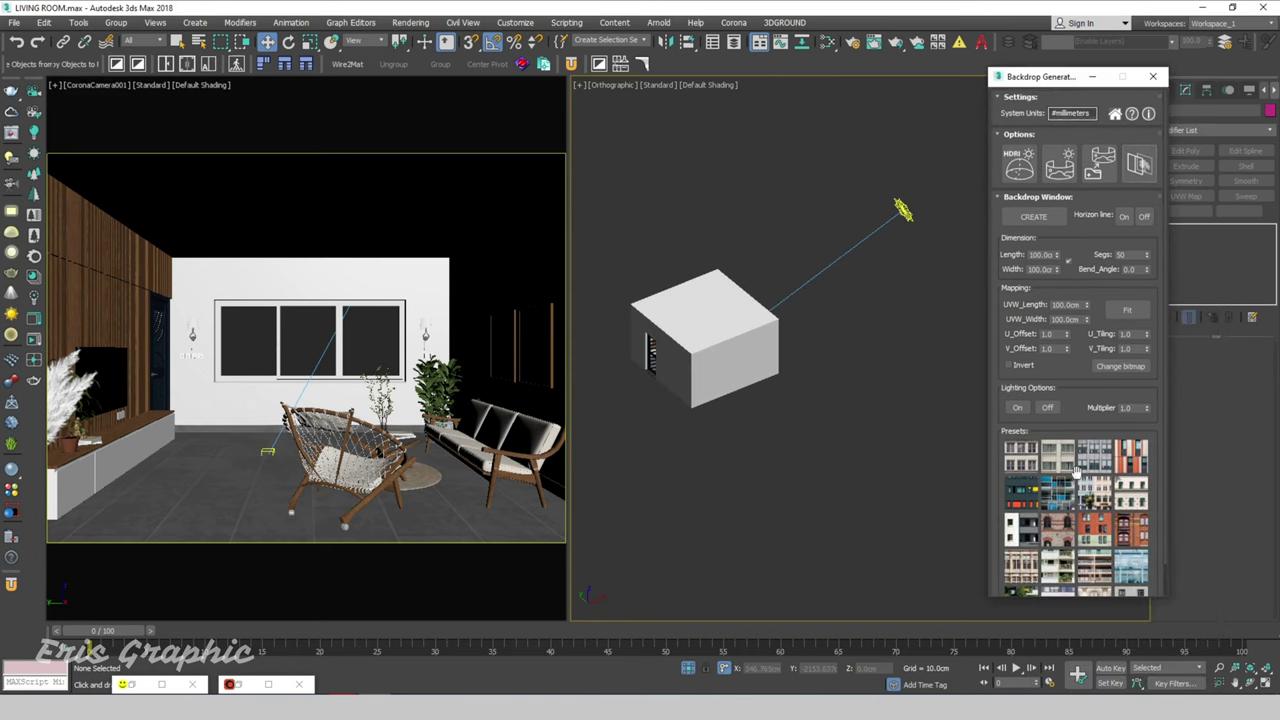
scroll(1086, 540, down, 1)
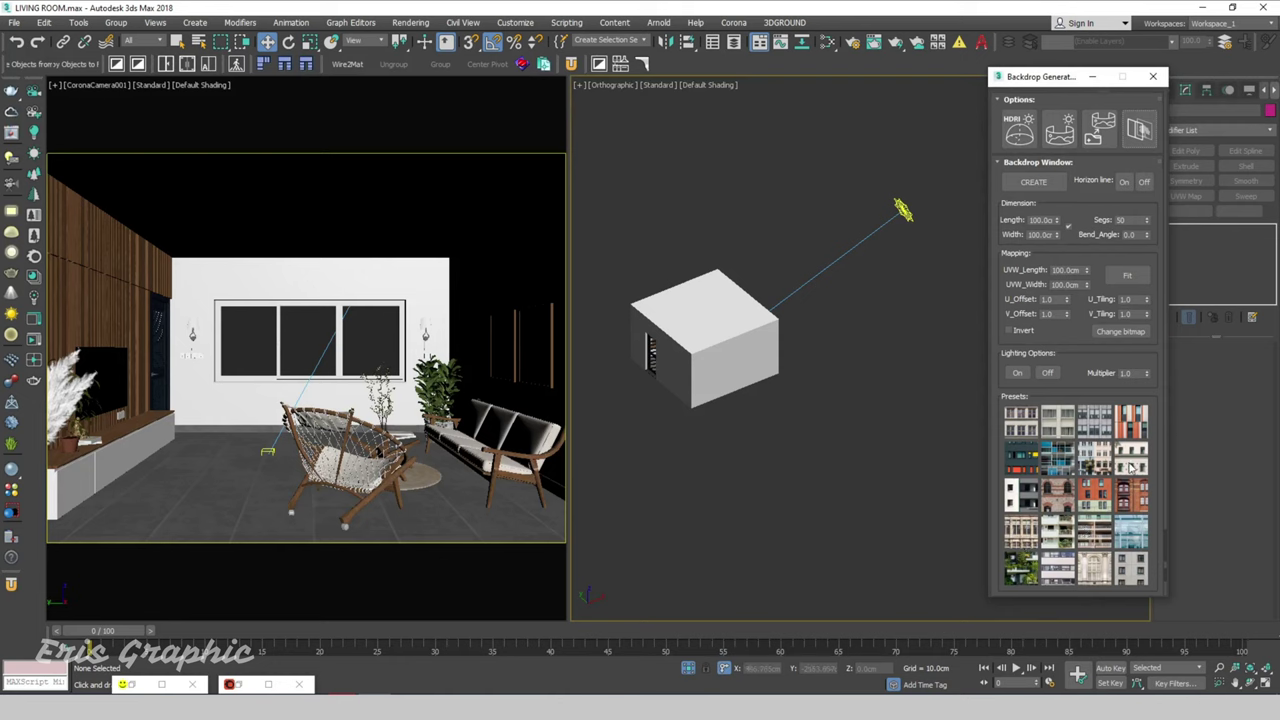
Create the building-facade backdrop plane Window_Preset_001 from a Presets thumbnail
click(1093, 460)
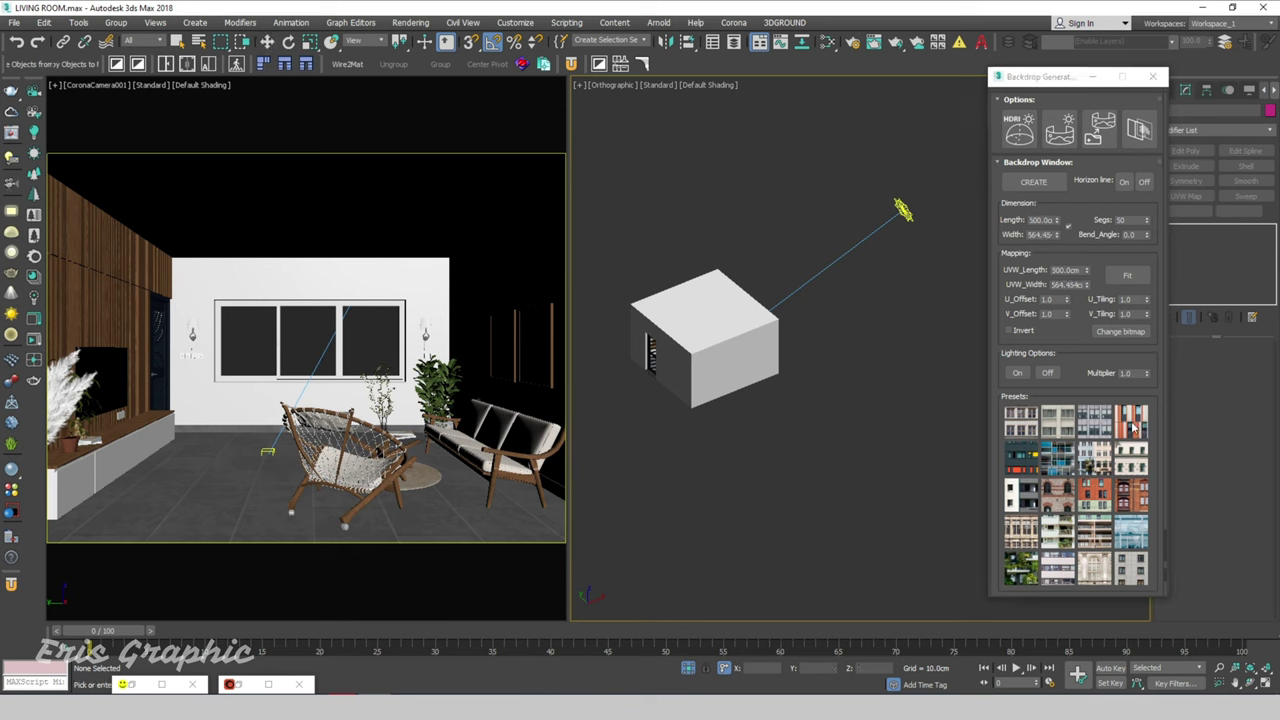
click(883, 335)
scroll(910, 352, up, 2)
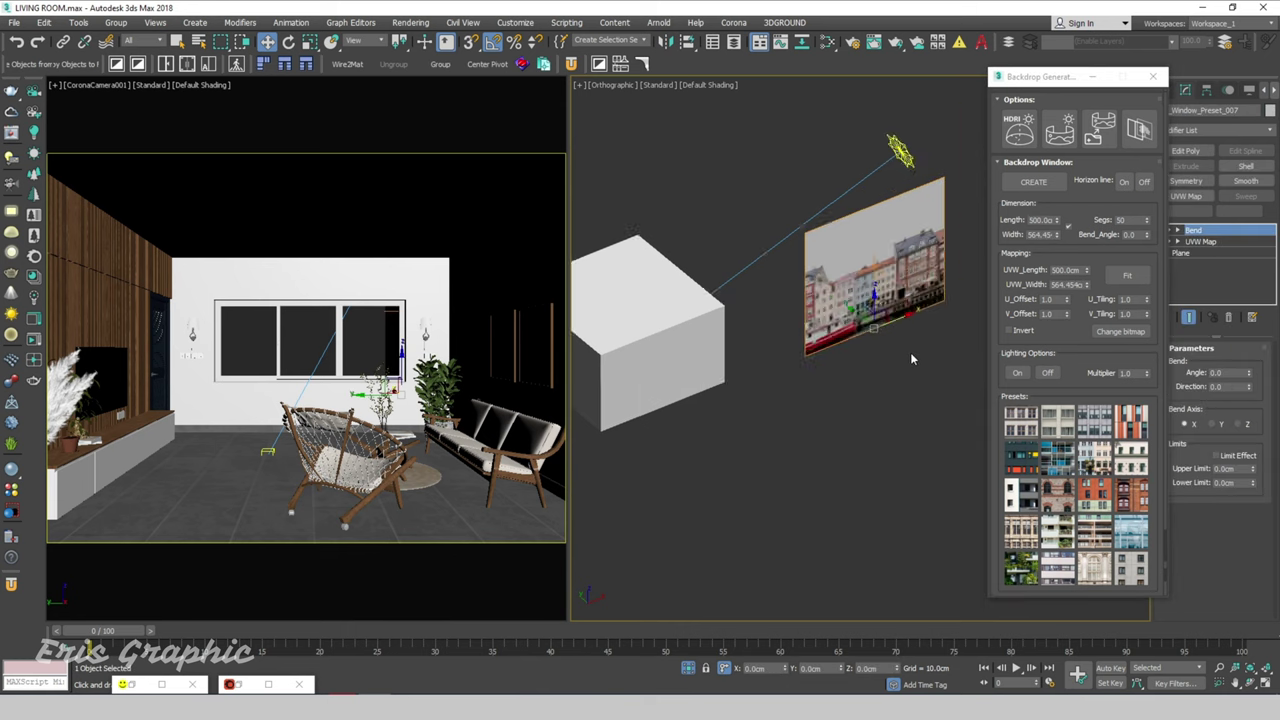
scroll(908, 353, up, 2)
scroll(908, 353, down, 2)
click(1057, 463)
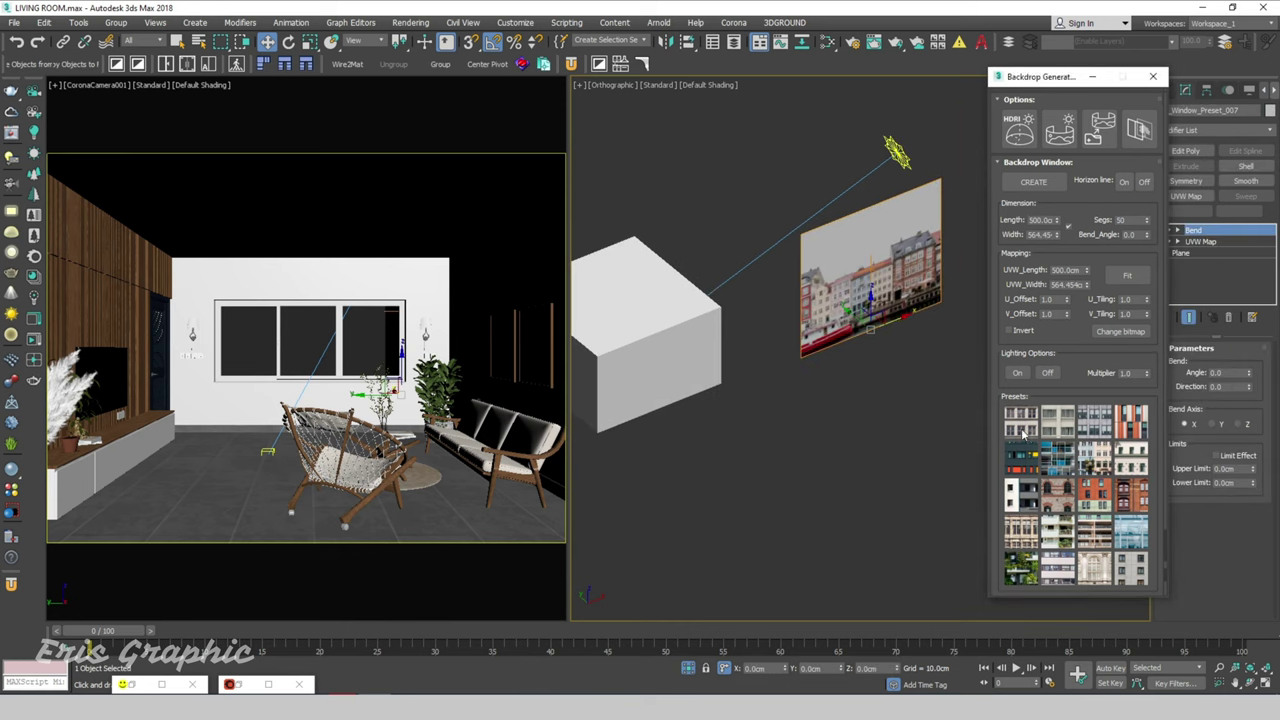
click(884, 396)
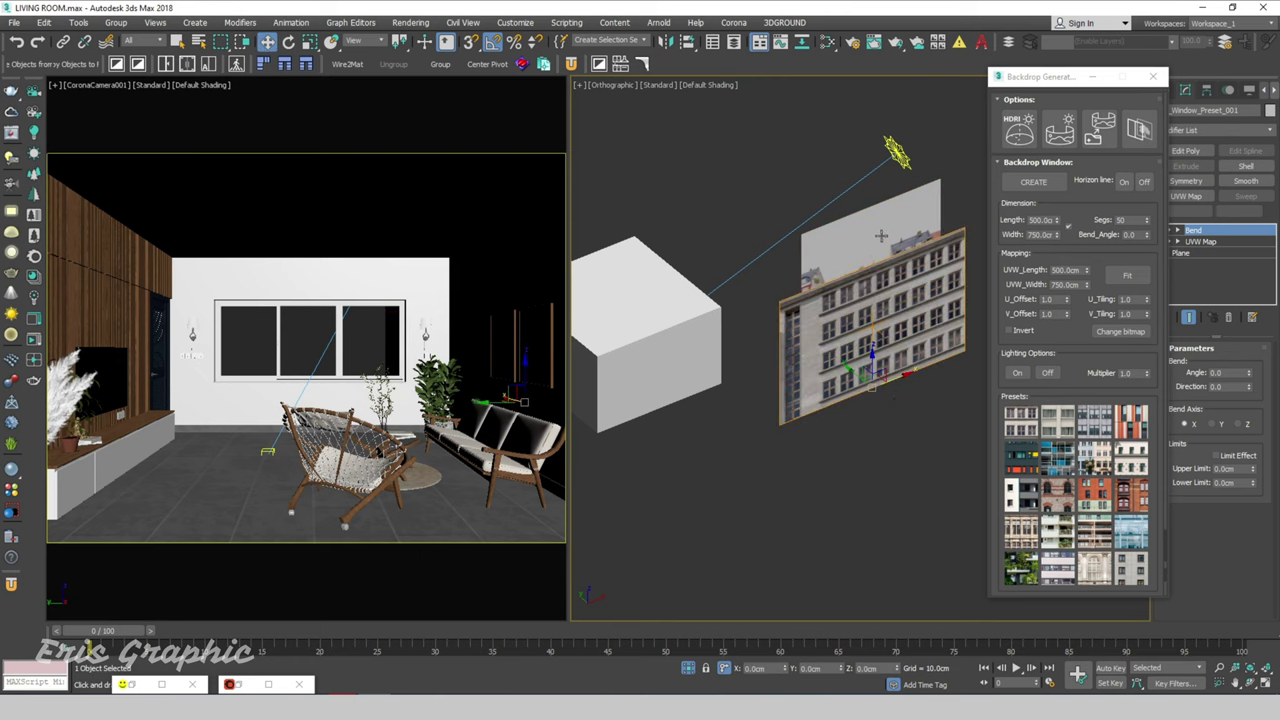
click(930, 388)
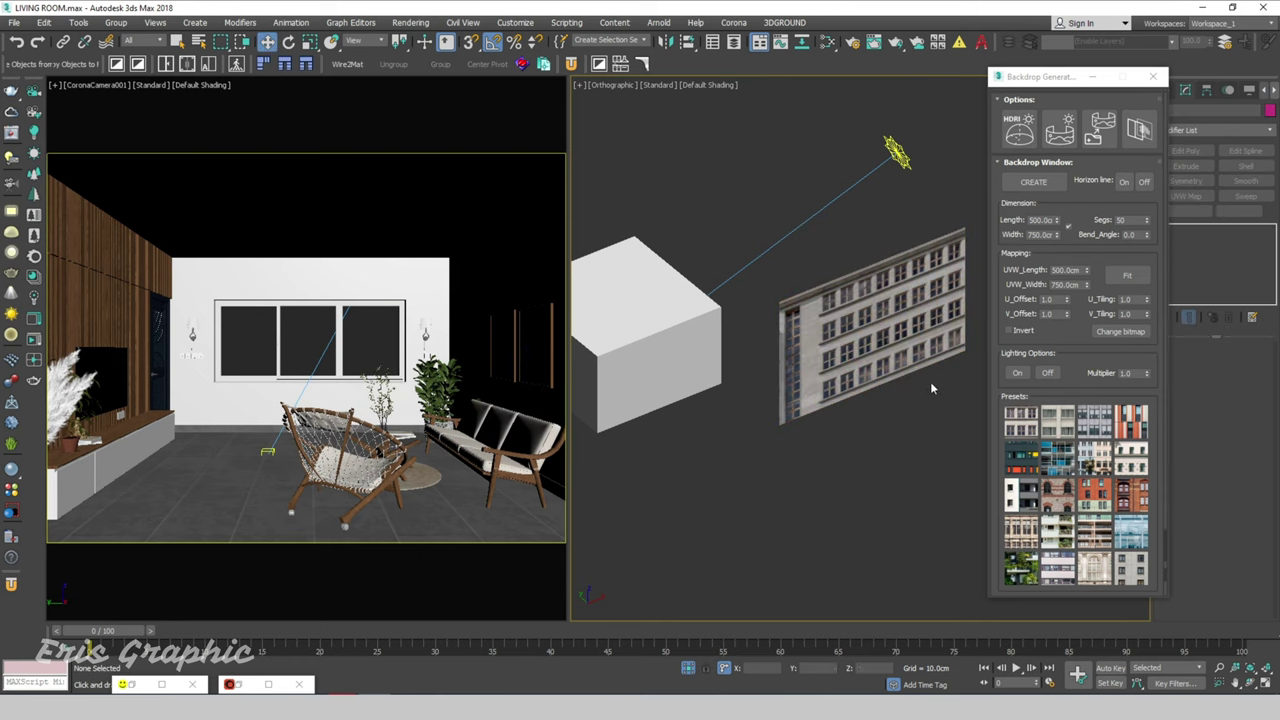
click(893, 326)
Rotate the backdrop -30° and move it behind the living-room window using Top and Front views
key(e)
drag(900, 402, 842, 446)
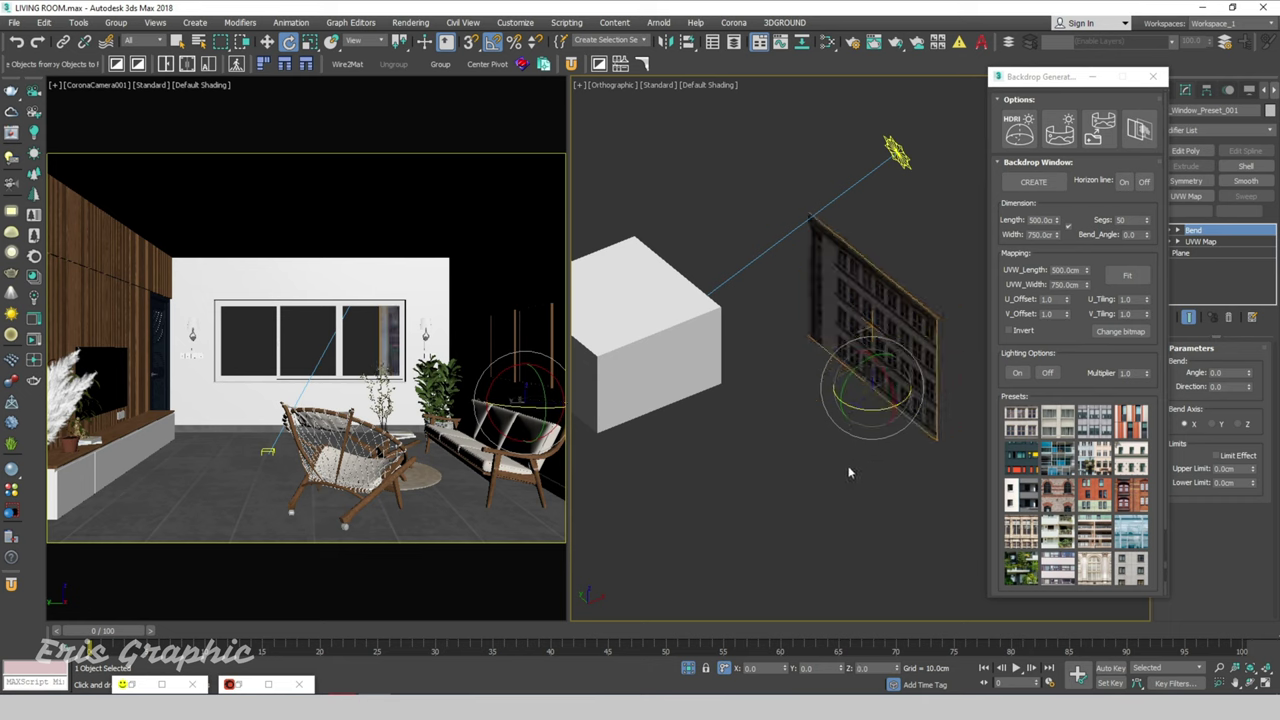
key(t)
key(w)
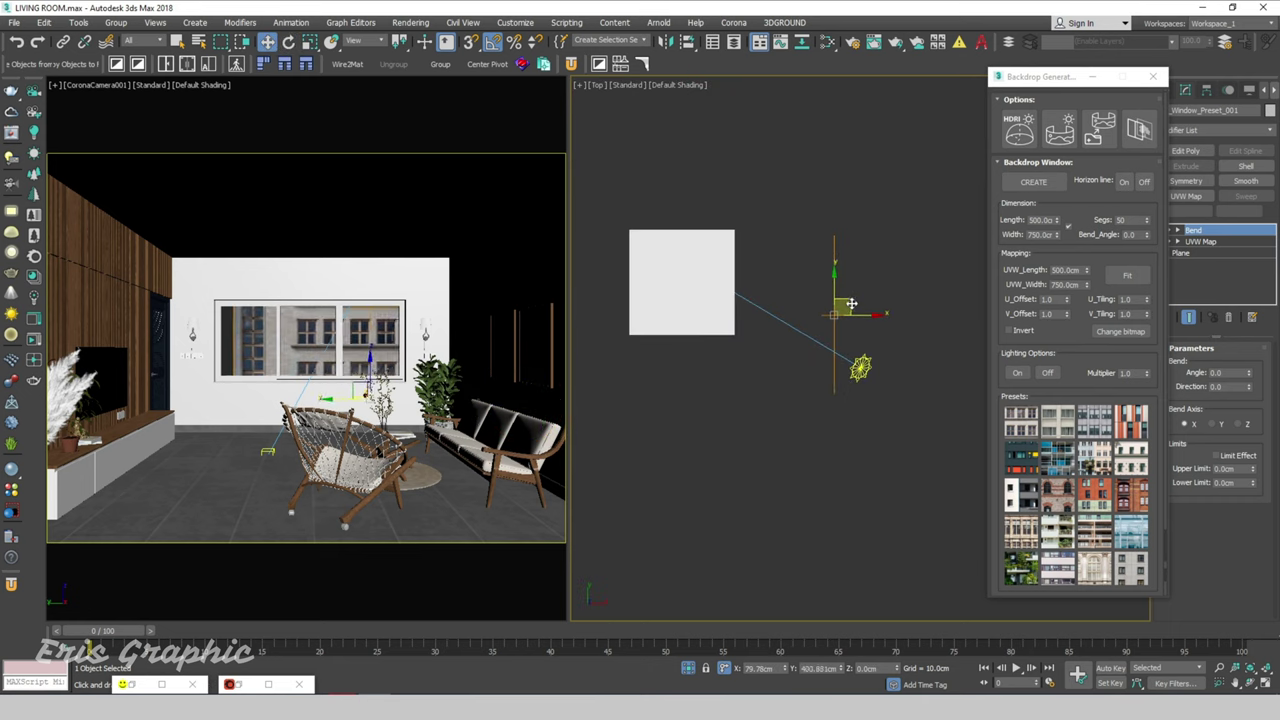
drag(851, 303, 846, 276)
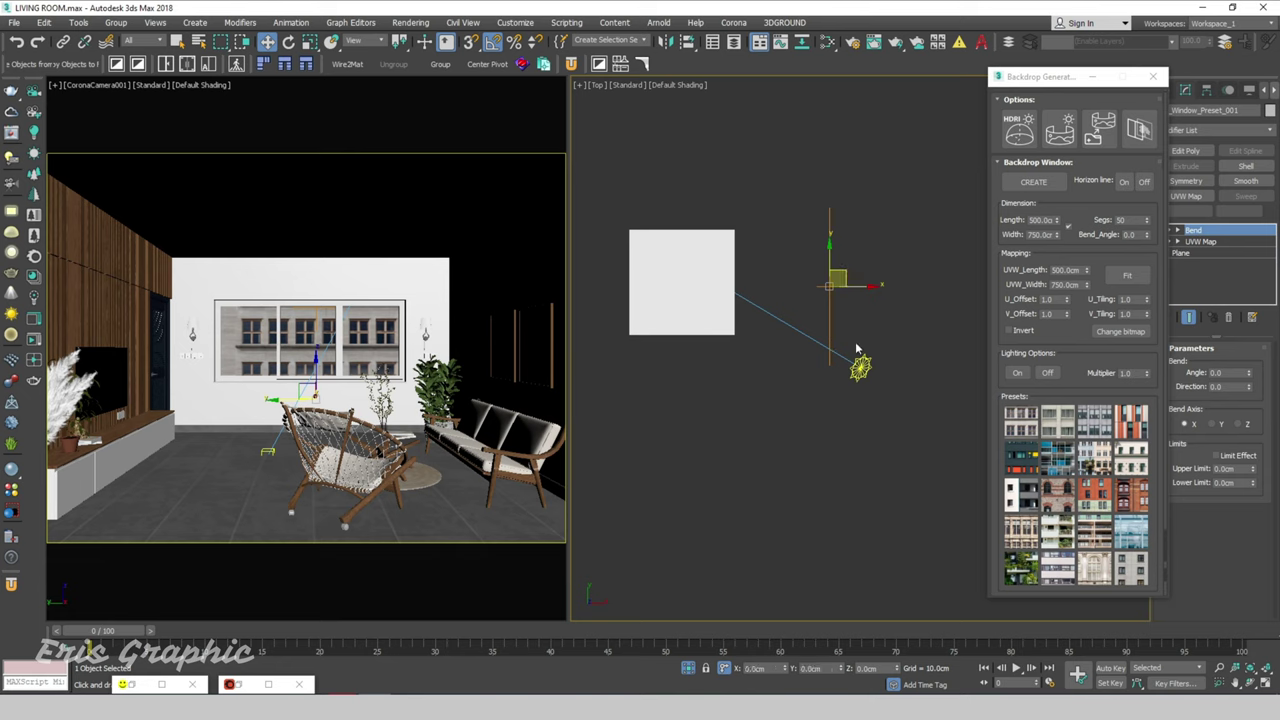
key(l)
key(f)
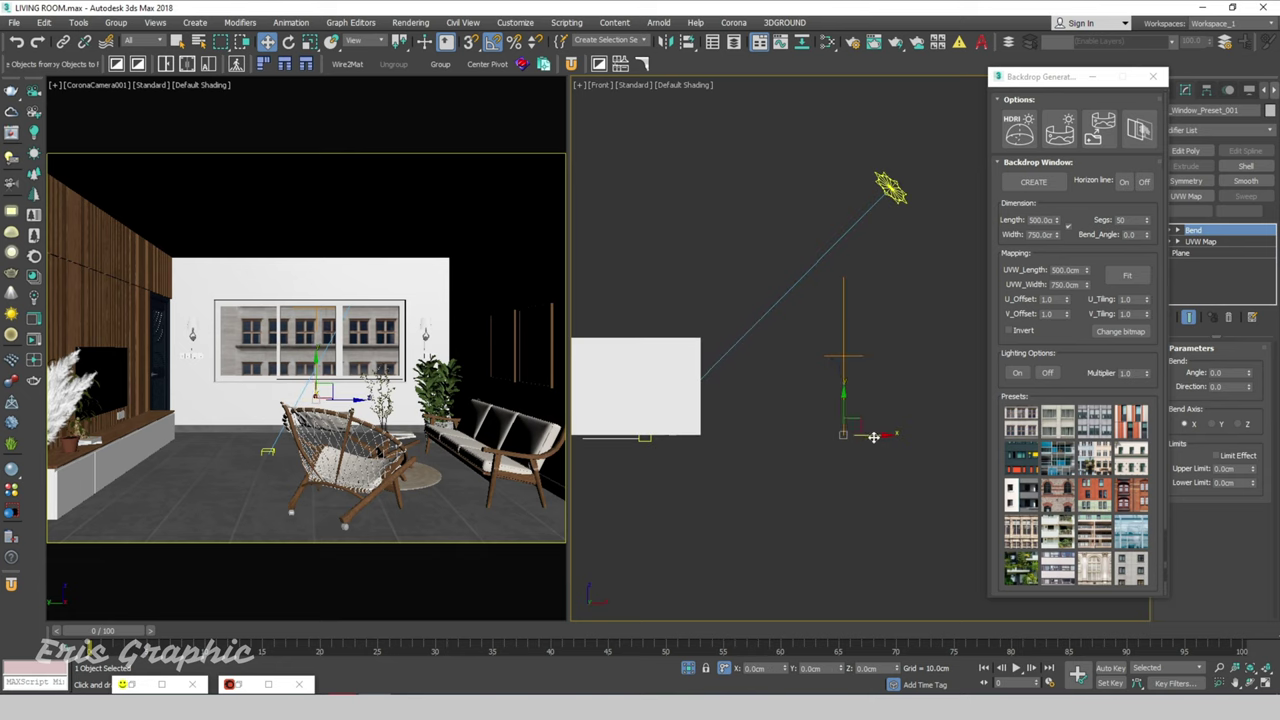
drag(873, 437, 1058, 447)
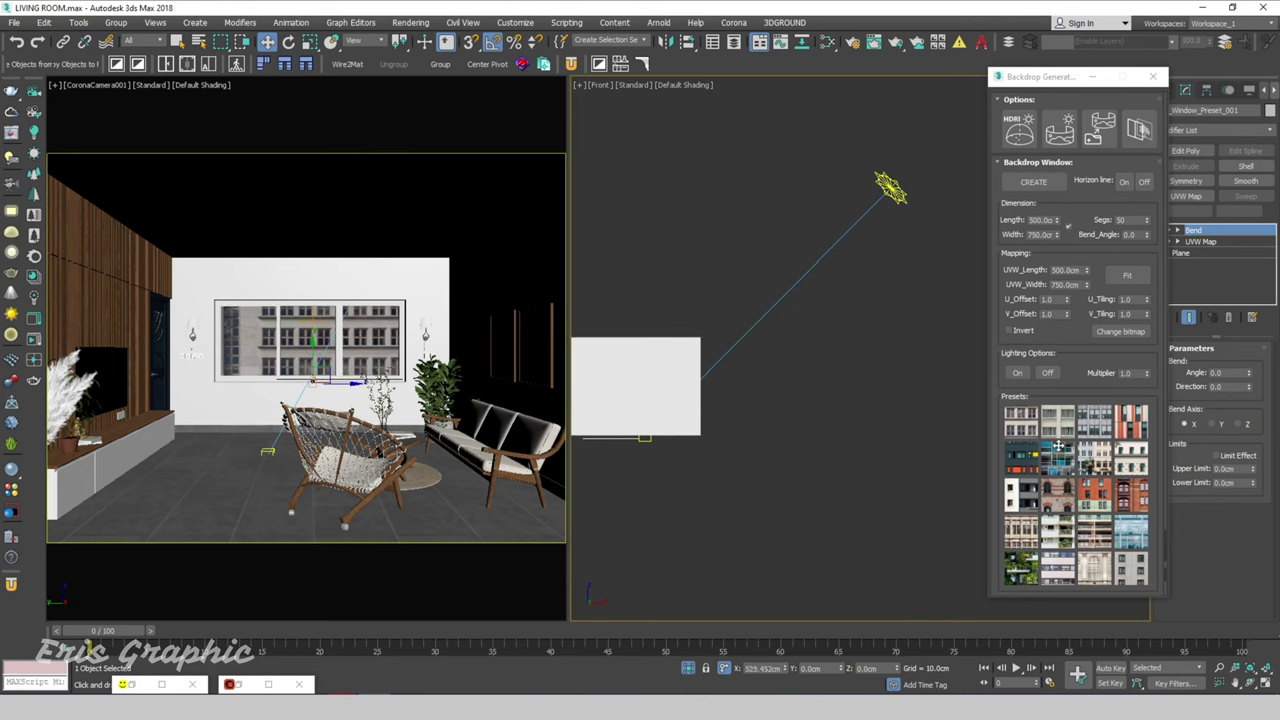
scroll(851, 434, down, 3)
mouse_move(743, 423)
alt+middle_down()
mouse_move(734, 434)
mouse_move(787, 440)
mouse_move(765, 395)
alt+middle_up()
mouse_move(765, 395)
mouse_down()
mouse_move(739, 384)
mouse_move(766, 402)
mouse_up()
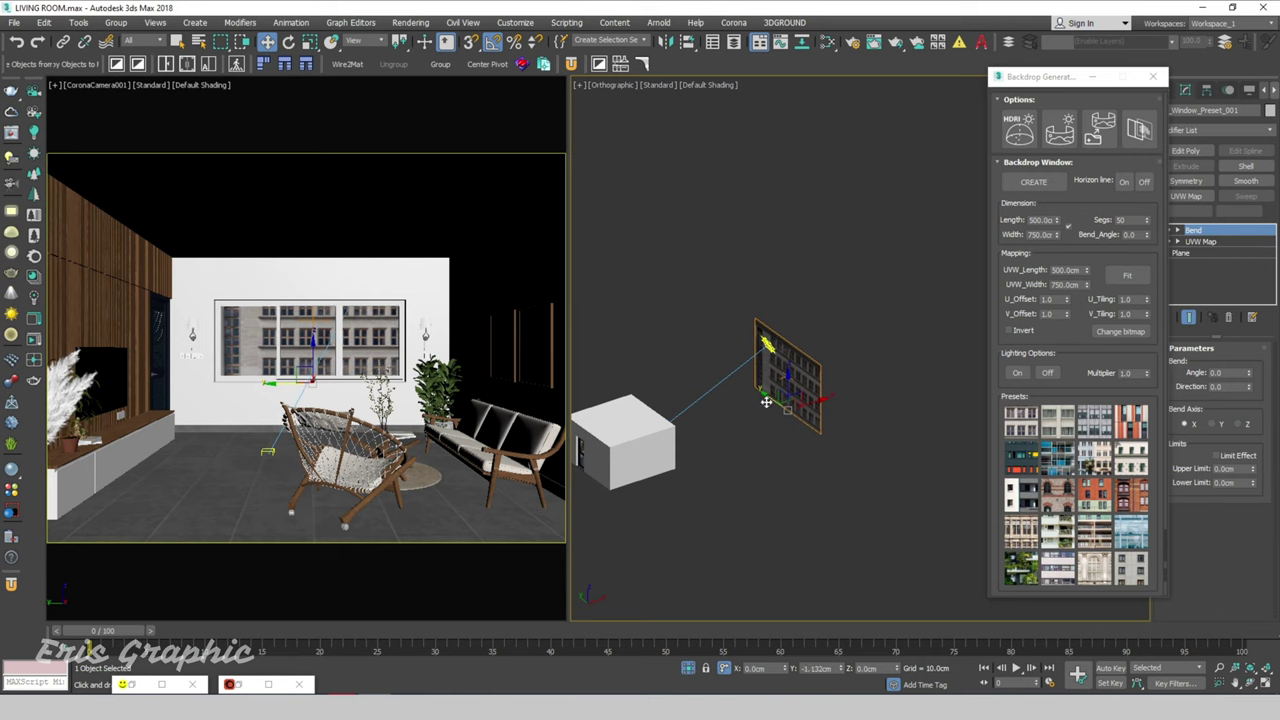
Render CoronaCamera001 interactively so buildings show through the window, then select the building backdrop plane
click(482, 251)
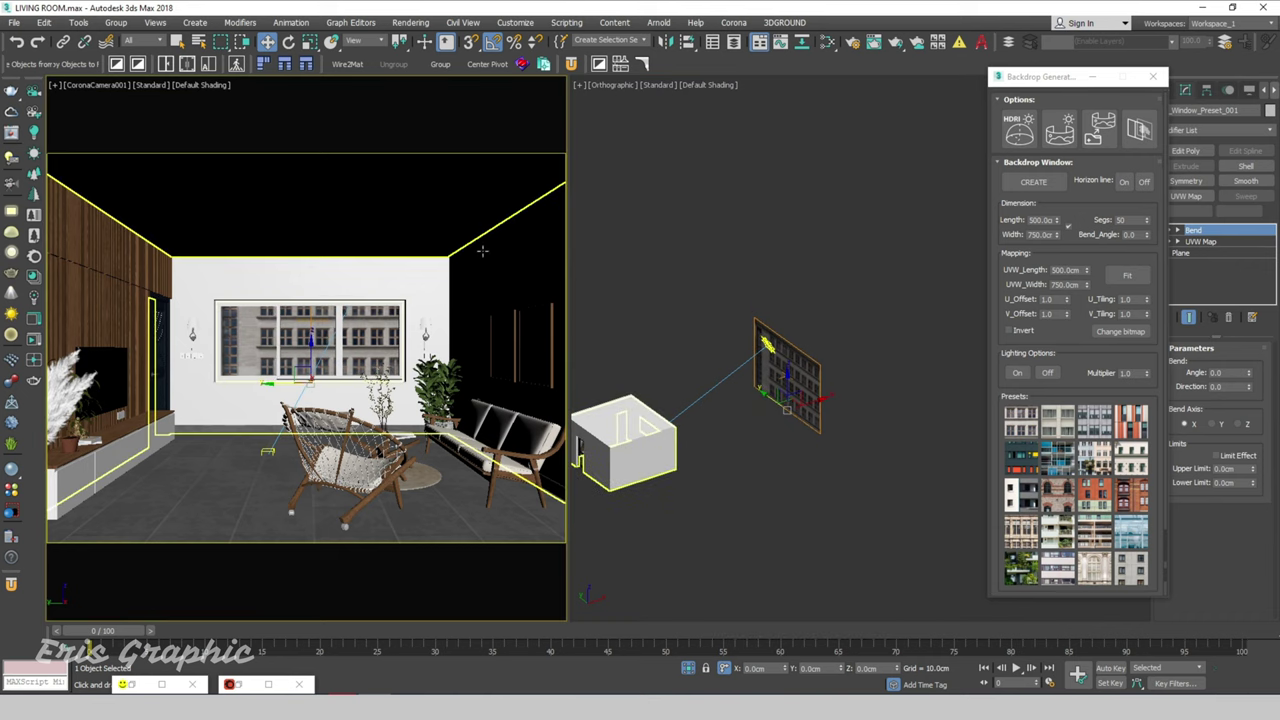
click(694, 271)
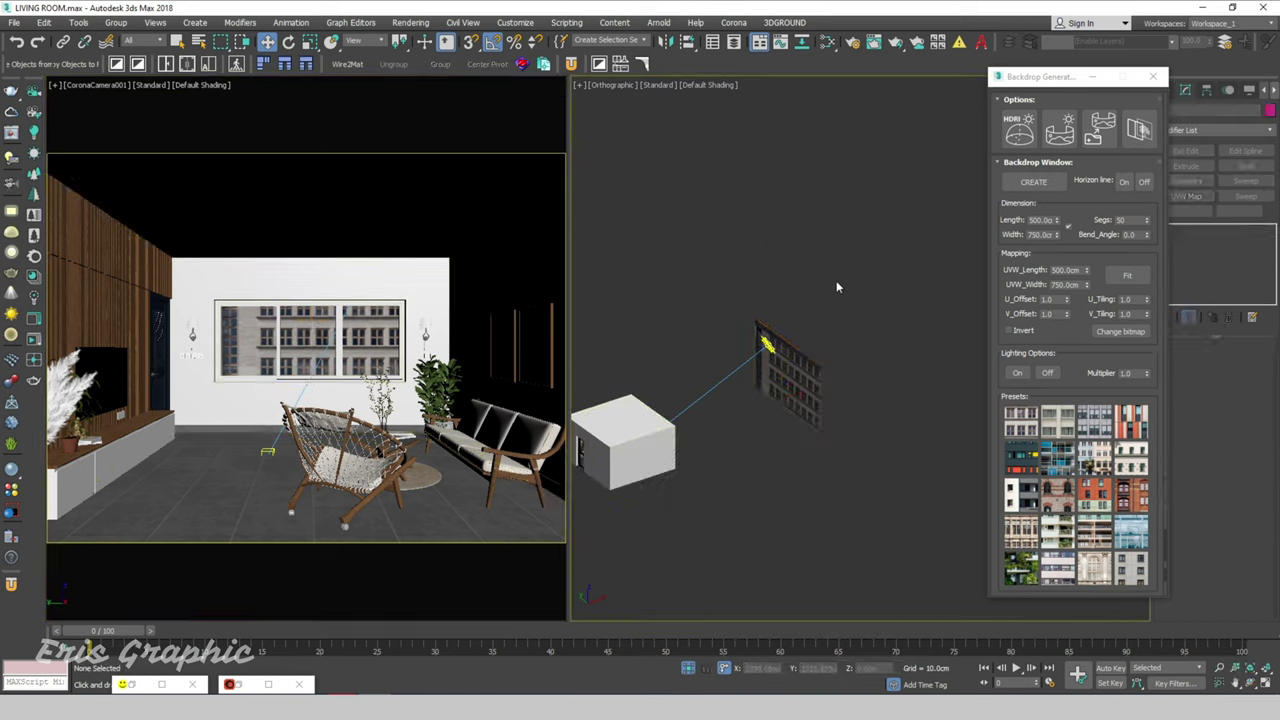
right_click(398, 218)
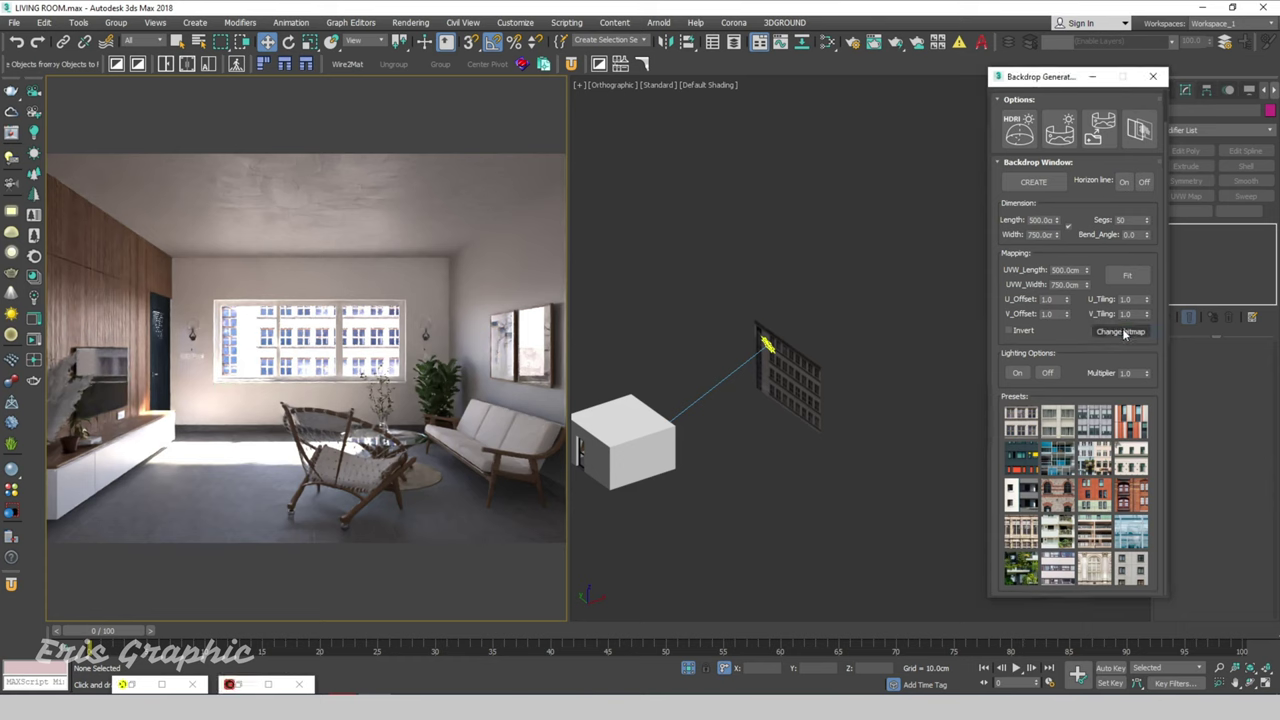
click(940, 330)
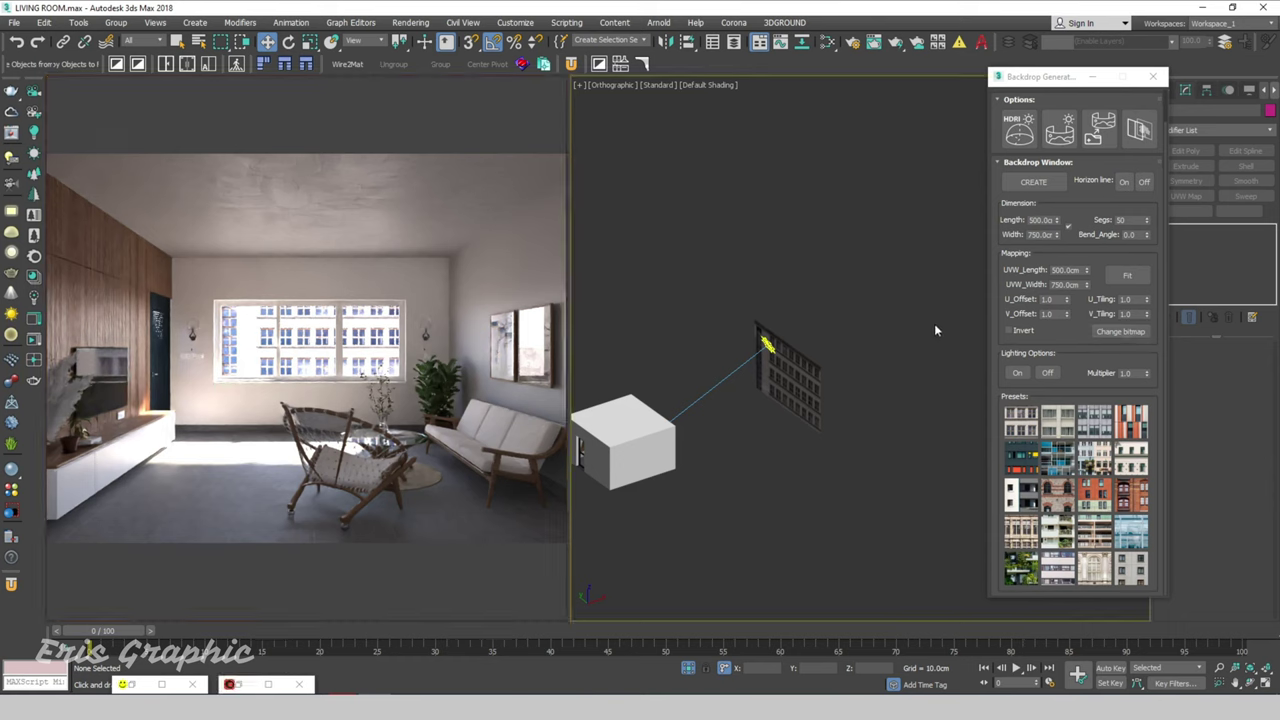
click(800, 373)
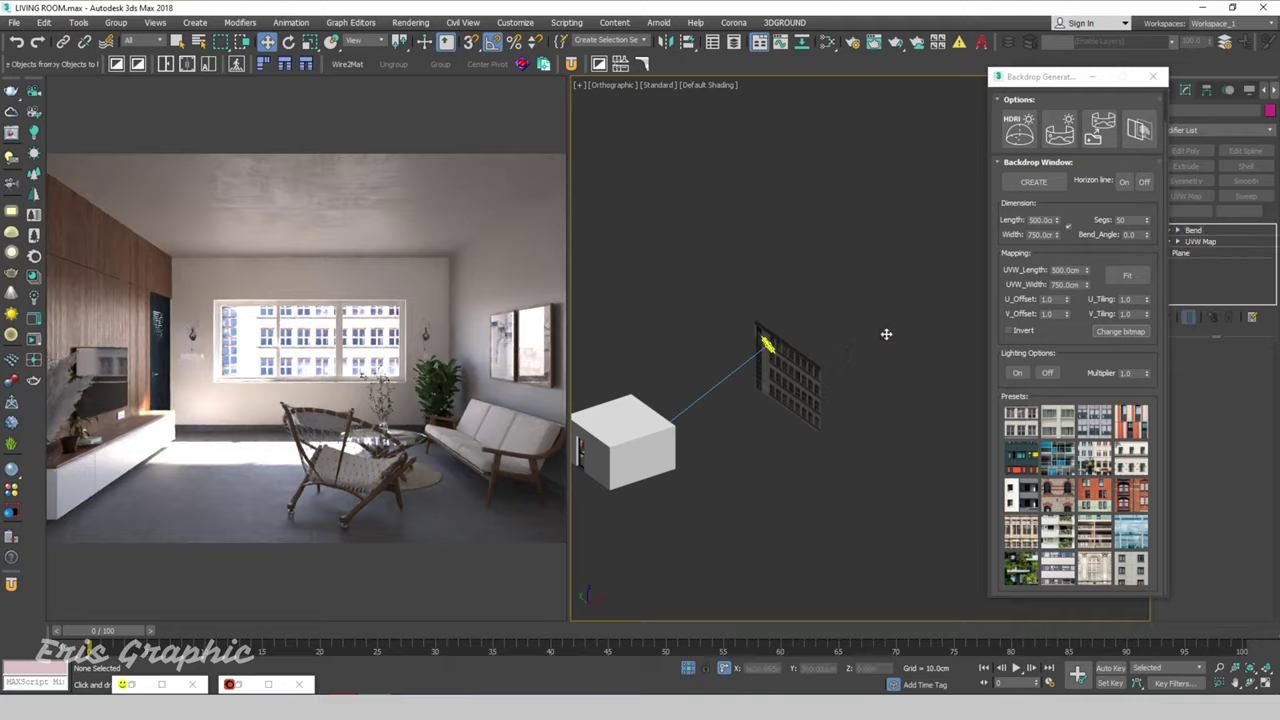